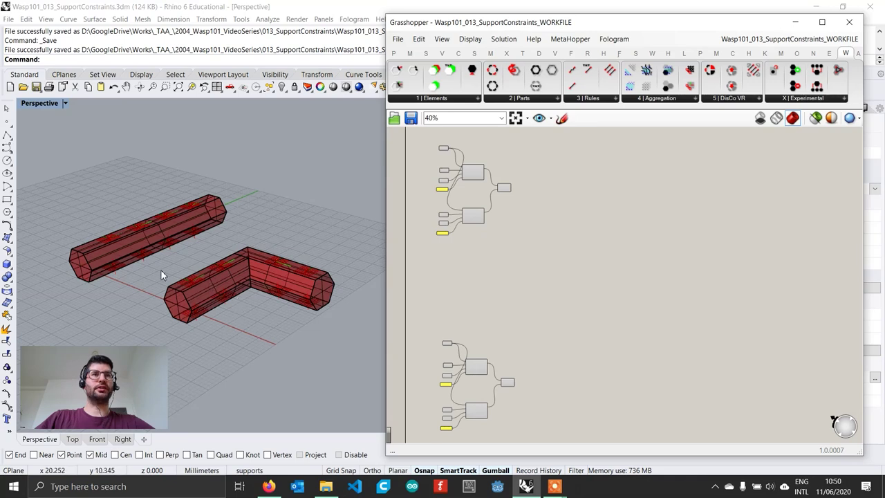
# - Inspect the straight stick's BOTTOM and TOP connections by highlighting each of its two connection components
pyautogui.scroll(2, 142, 269)
pyautogui.keyDown('shift'); pyautogui.moveTo(142, 268); pyautogui.dragTo(206, 283, button='right'); pyautogui.keyUp('shift')
pyautogui.scroll(3, 167, 230)
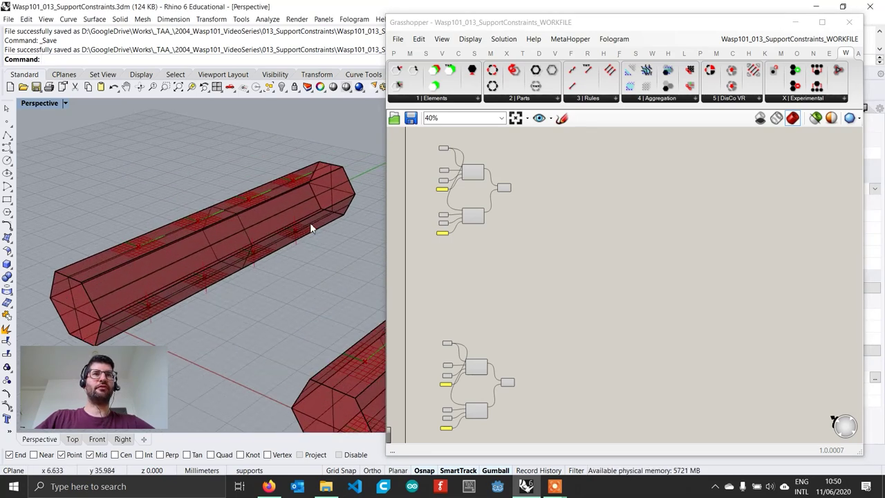
pyautogui.scroll(5, 474, 188)
pyautogui.moveTo(531, 296); pyautogui.dragTo(593, 281, button='right')
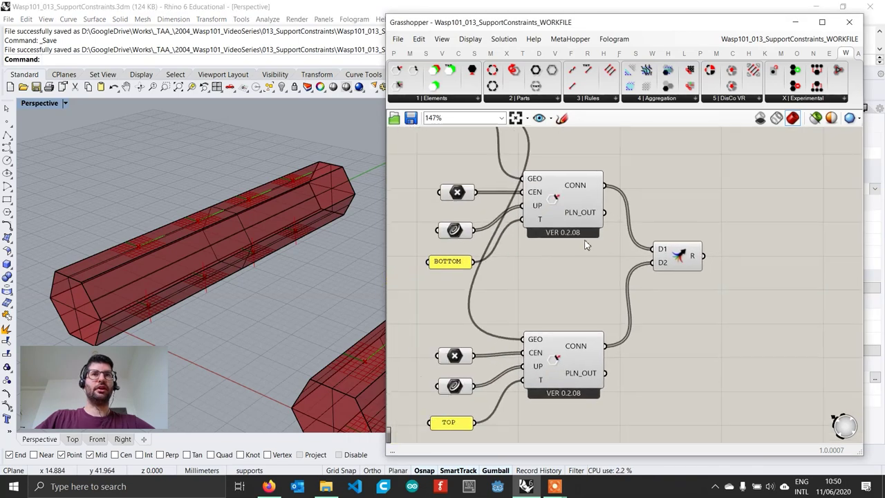
pyautogui.click(578, 217)
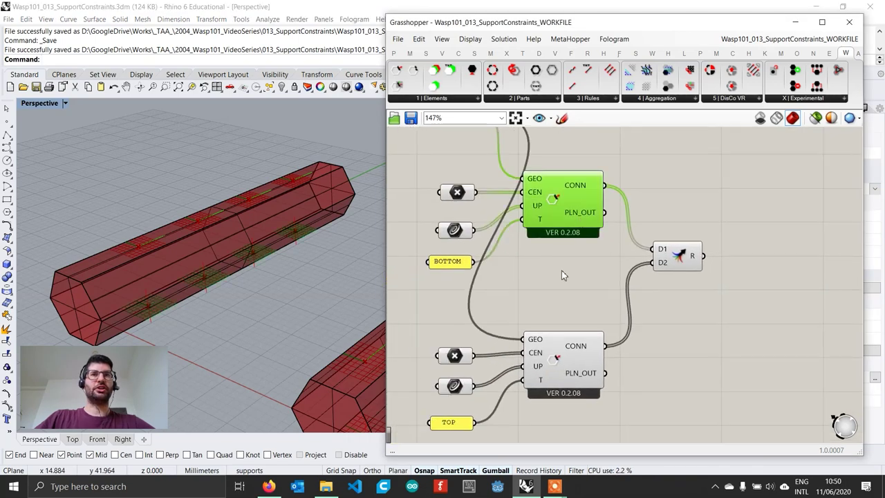
pyautogui.click(498, 412)
pyautogui.click(564, 377)
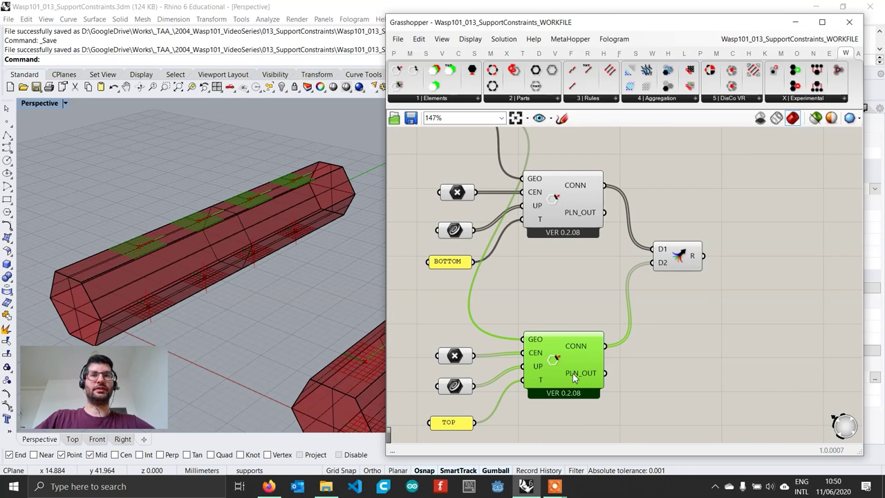
pyautogui.click(578, 213)
pyautogui.scroll(-5, 578, 212)
pyautogui.moveTo(607, 313); pyautogui.dragTo(609, 290, button='right')
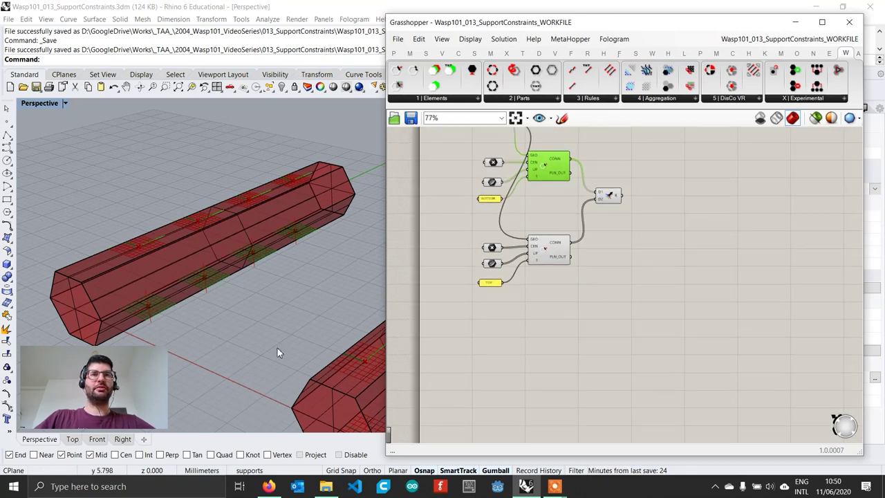
# - Inspect the L-shaped part's BOTTOM and TOP connections by highlighting each of its connection components
pyautogui.scroll(-5, 277, 347)
pyautogui.keyDown('shift'); pyautogui.moveTo(290, 363); pyautogui.dragTo(255, 318, button='right'); pyautogui.keyUp('shift')
pyautogui.scroll(4, 255, 318)
pyautogui.keyDown('shift'); pyautogui.moveTo(298, 342); pyautogui.dragTo(230, 318, button='right'); pyautogui.keyUp('shift')
pyautogui.scroll(-2, 231, 319)
pyautogui.moveTo(522, 357); pyautogui.dragTo(525, 231, button='right')
pyautogui.scroll(-4, 553, 319)
pyautogui.scroll(5, 543, 326)
pyautogui.click(520, 293)
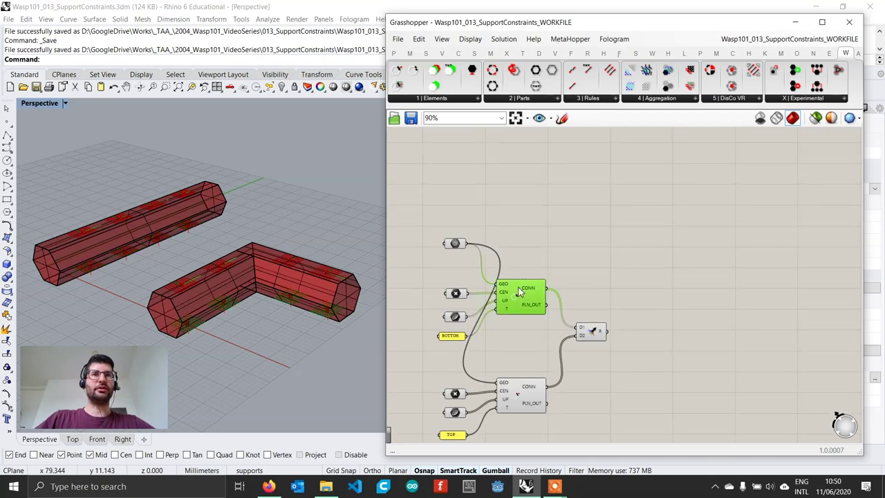
pyautogui.moveTo(528, 405); pyautogui.dragTo(528, 392, button='right')
pyautogui.click(524, 392)
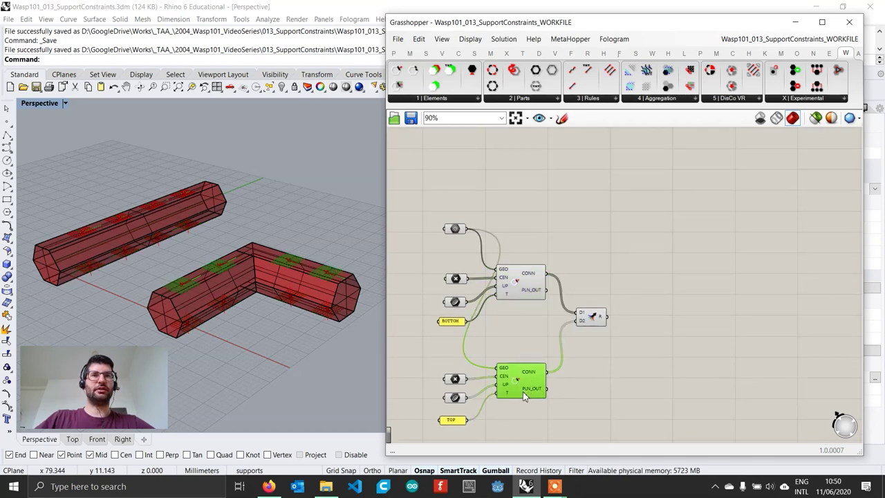
pyautogui.click(533, 346)
pyautogui.scroll(-2, 208, 302)
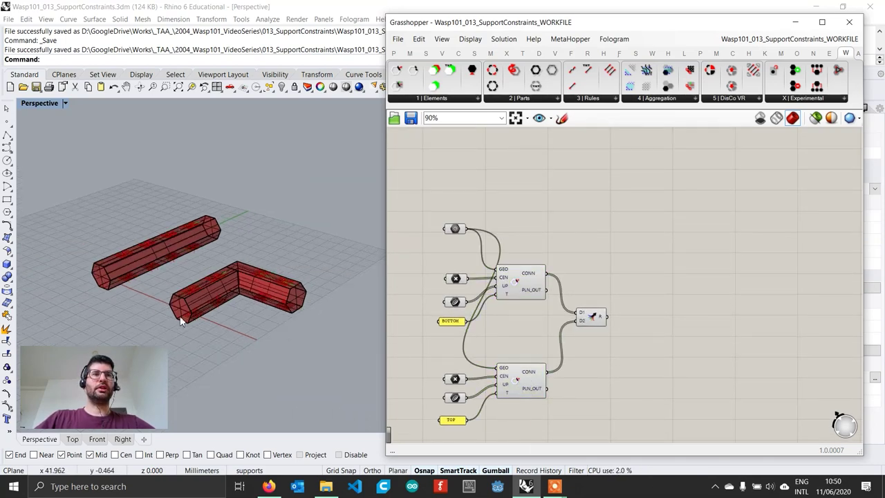
pyautogui.scroll(4, 129, 277)
pyautogui.scroll(-3, 134, 282)
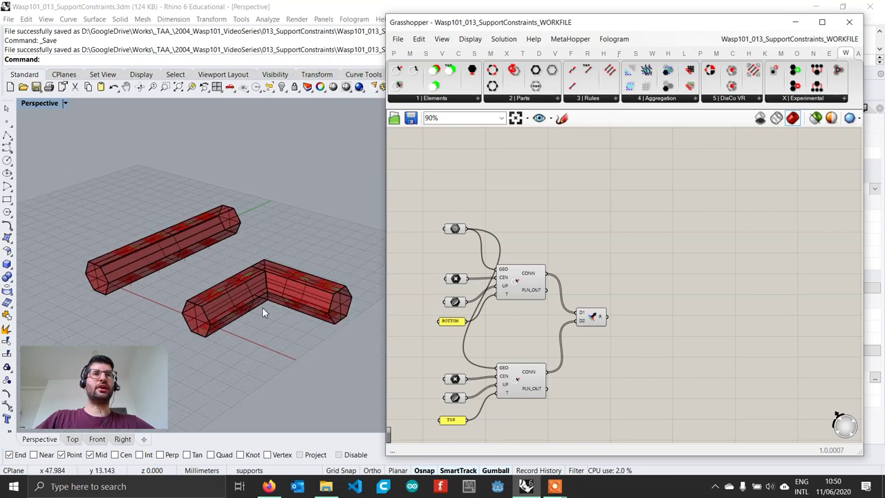
pyautogui.keyDown('shift'); pyautogui.moveTo(262, 307); pyautogui.dragTo(248, 298, button='right'); pyautogui.keyUp('shift')
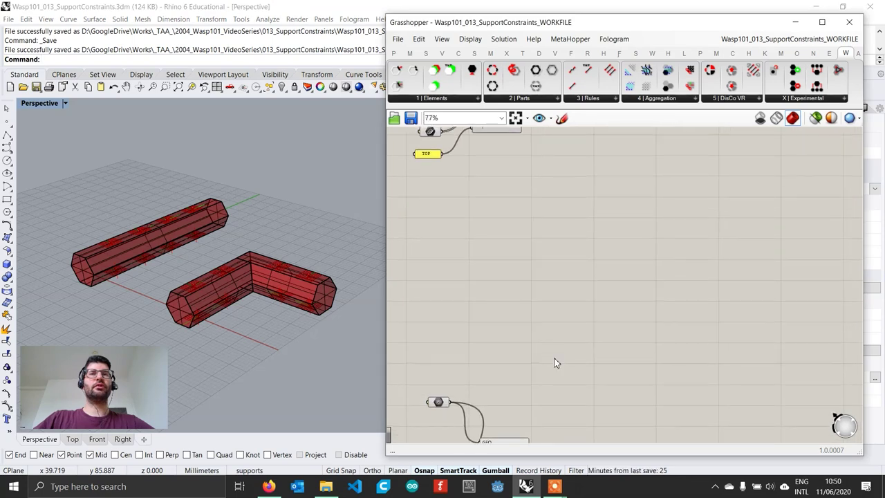
# - Add a Wasp_Advanced Part component beside the component merging the straight stick's connections
pyautogui.moveTo(517, 272); pyautogui.dragTo(524, 267, button='right')
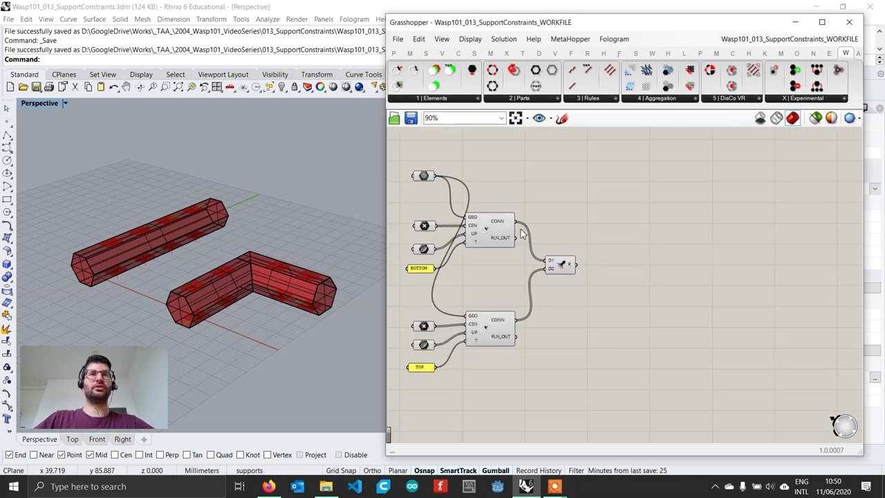
pyautogui.click(533, 102)
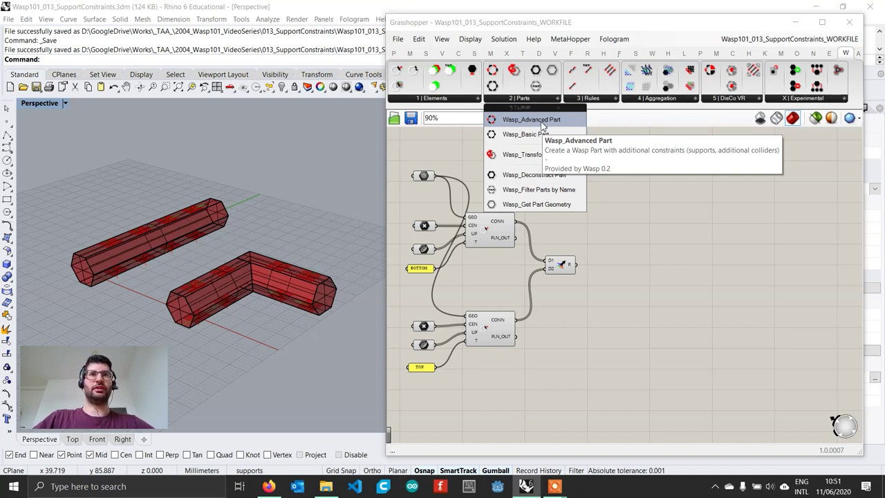
pyautogui.click(543, 125)
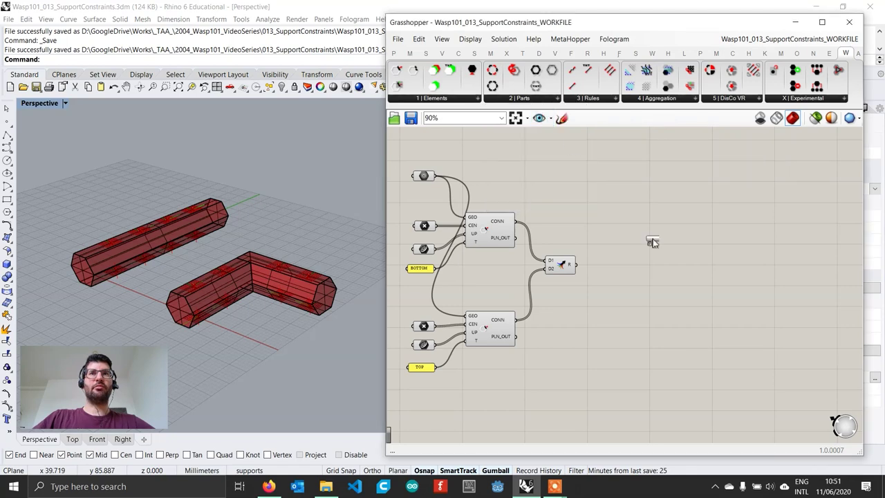
pyautogui.click(669, 272)
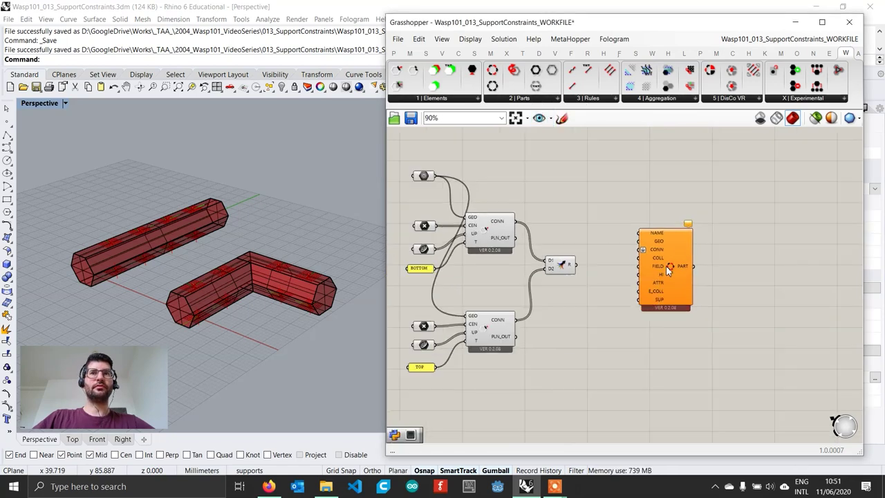
pyautogui.moveTo(666, 265); pyautogui.dragTo(671, 232)
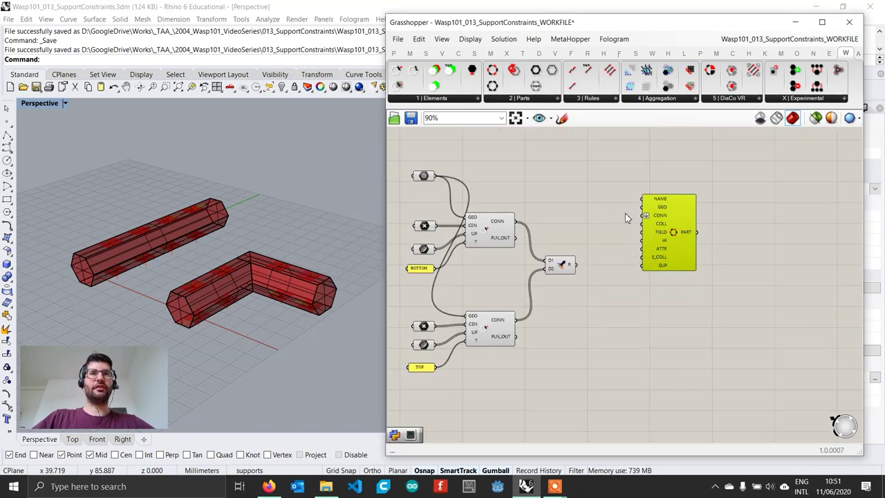
# - Make the Grasshopper window slightly taller and shift the Advanced Part component up for more working space
pyautogui.moveTo(576, 207); pyautogui.dragTo(657, 206, button='right')
pyautogui.scroll(2, 622, 230)
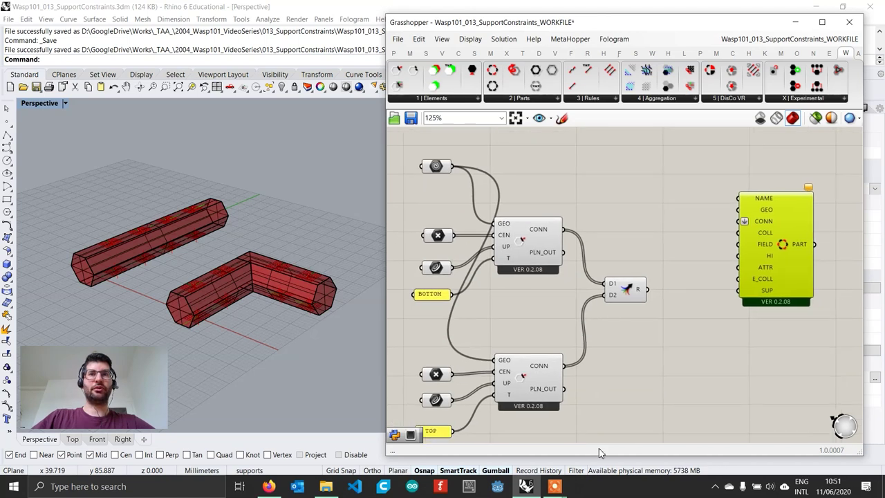
pyautogui.moveTo(601, 454); pyautogui.dragTo(603, 470)
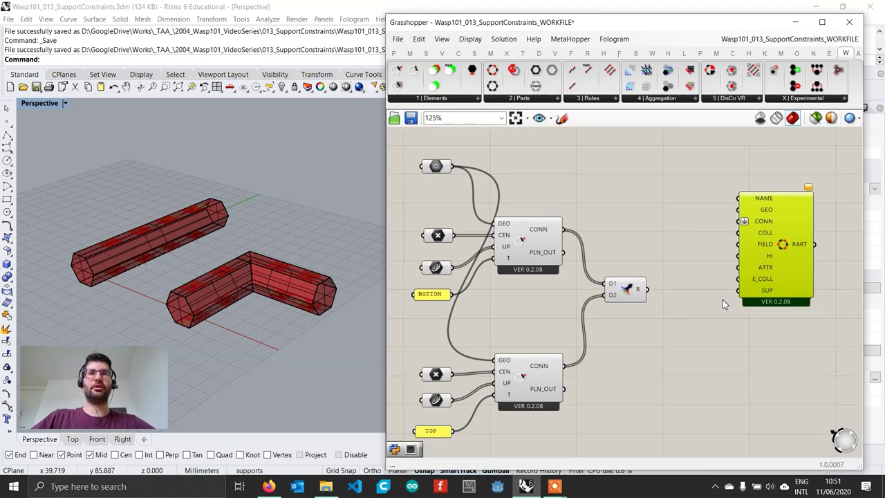
pyautogui.moveTo(766, 220); pyautogui.dragTo(752, 195)
pyautogui.click(691, 177)
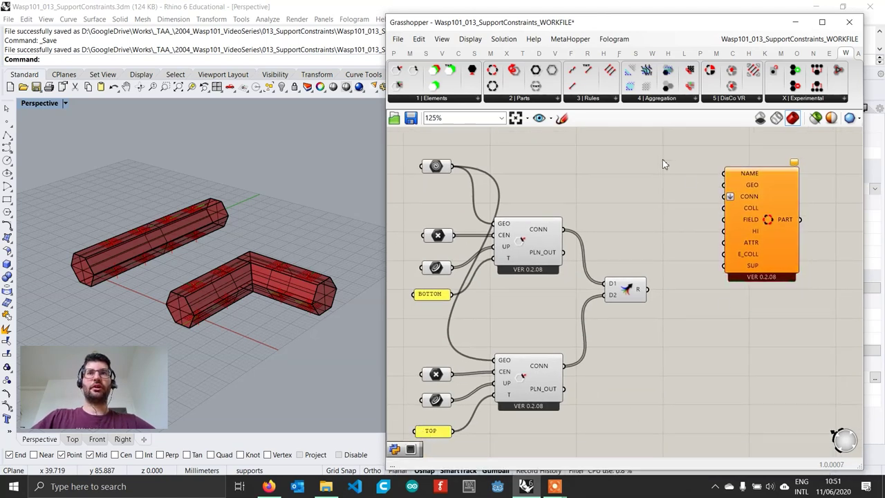
# - Create a text panel reading STICK, connect it to the Advanced Part's NAME input, and arrange both components
pyautogui.doubleClick(662, 164)
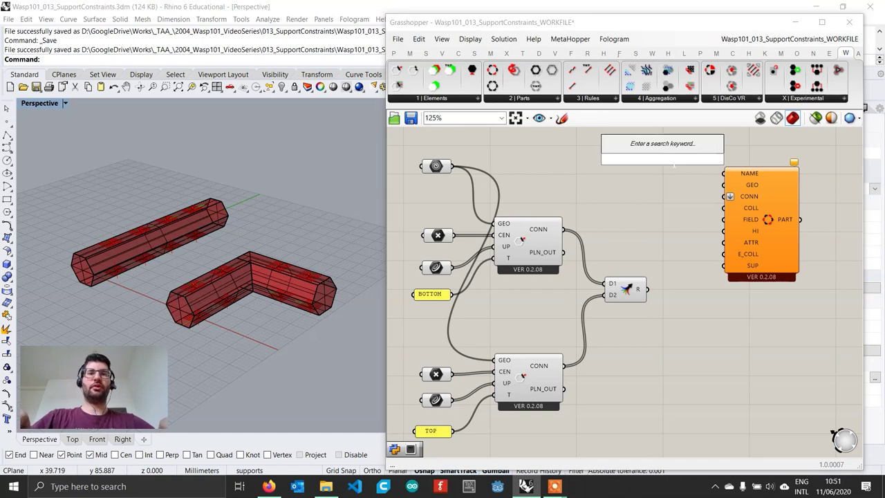
pyautogui.write('"STICK"')
pyautogui.press('Return')
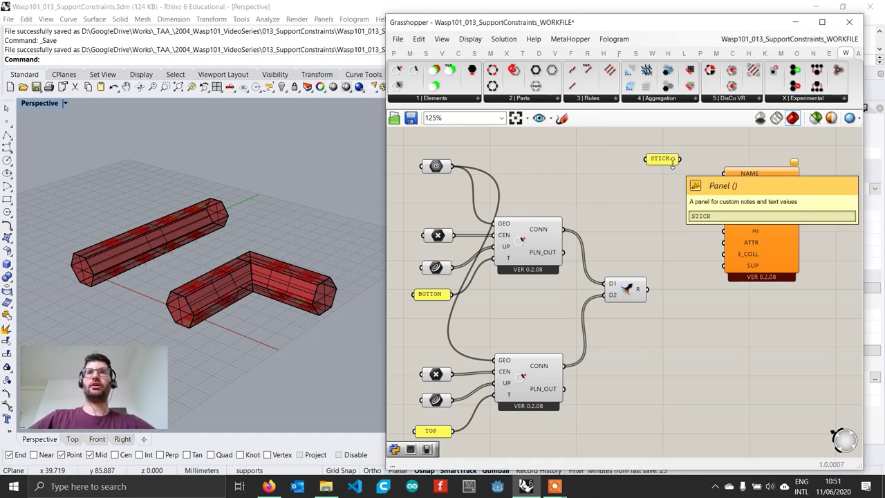
pyautogui.moveTo(682, 160); pyautogui.dragTo(724, 173)
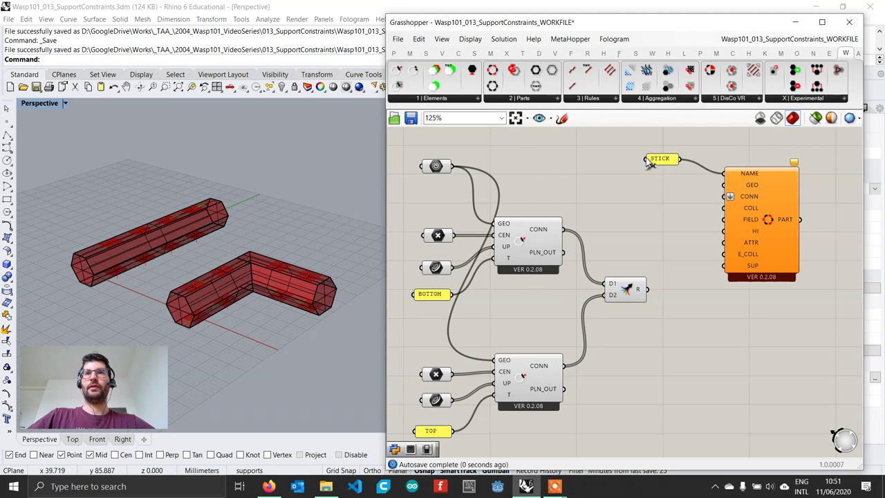
pyautogui.moveTo(664, 162); pyautogui.dragTo(668, 137)
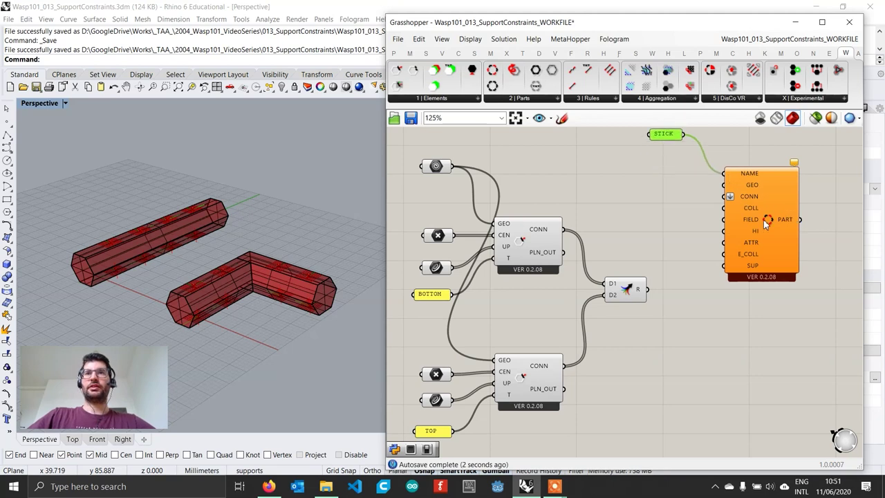
pyautogui.moveTo(763, 219); pyautogui.dragTo(759, 209)
# - Connect the straight stick's geometry parameter to the GEO input of the Advanced Part
pyautogui.click(436, 169)
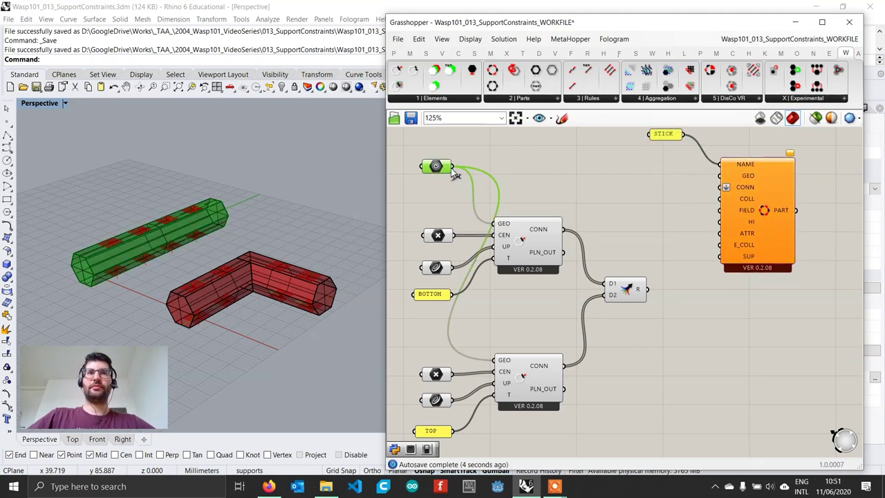
pyautogui.moveTo(453, 167); pyautogui.dragTo(724, 177)
pyautogui.moveTo(761, 212); pyautogui.dragTo(760, 204)
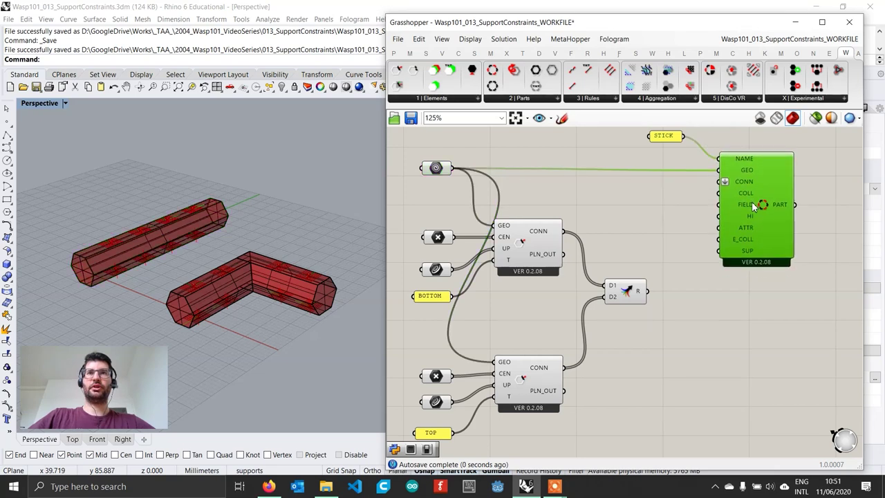
# - Connect the merged bottom and top connections to the CONN input of the Advanced Part
pyautogui.click(656, 293)
pyautogui.click(623, 299)
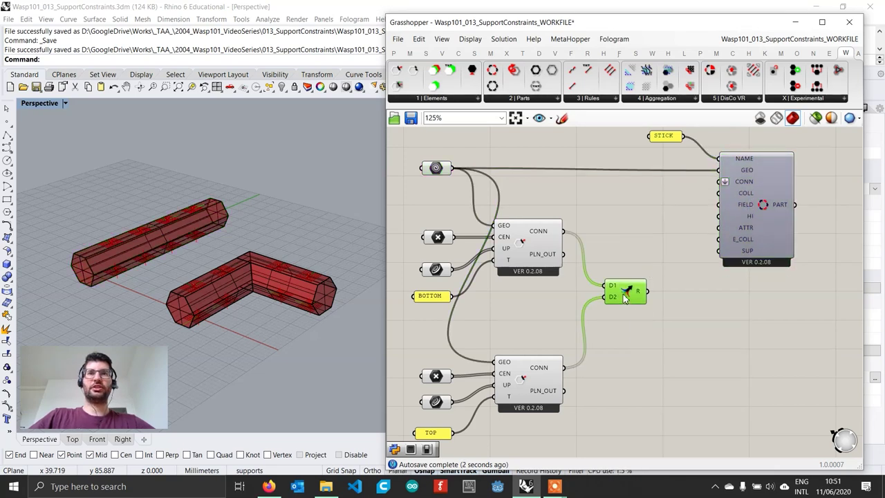
pyautogui.click(593, 273)
pyautogui.click(533, 249)
pyautogui.click(603, 414)
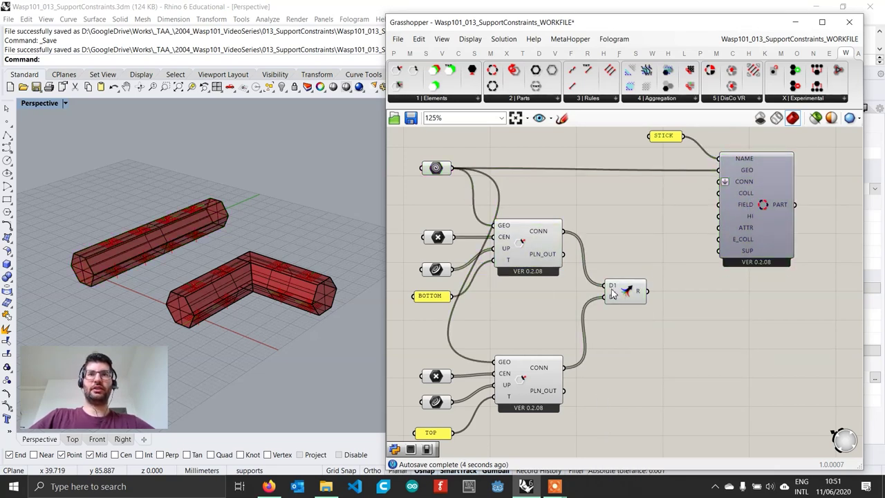
pyautogui.click(615, 293)
pyautogui.moveTo(649, 291); pyautogui.dragTo(720, 181)
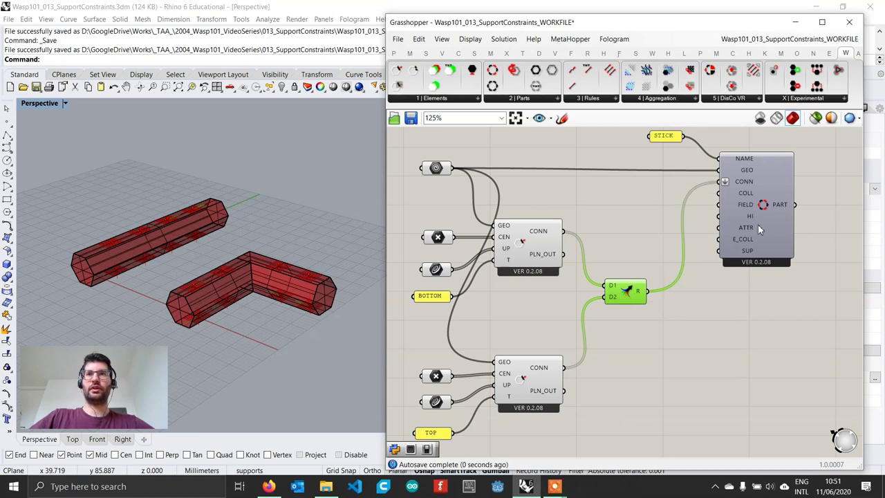
pyautogui.click(758, 222)
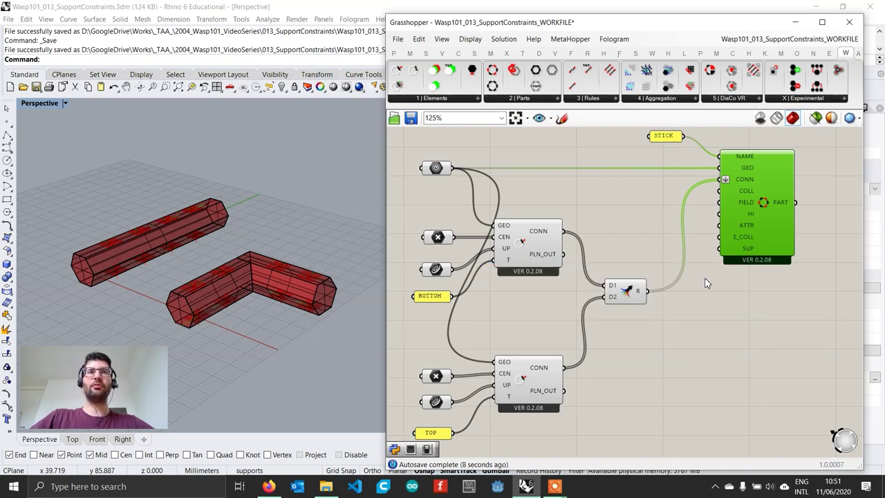
# - Examine the straight stick's underside and connection planes up close, and the free canvas area below its definition
pyautogui.scroll(5, 125, 307)
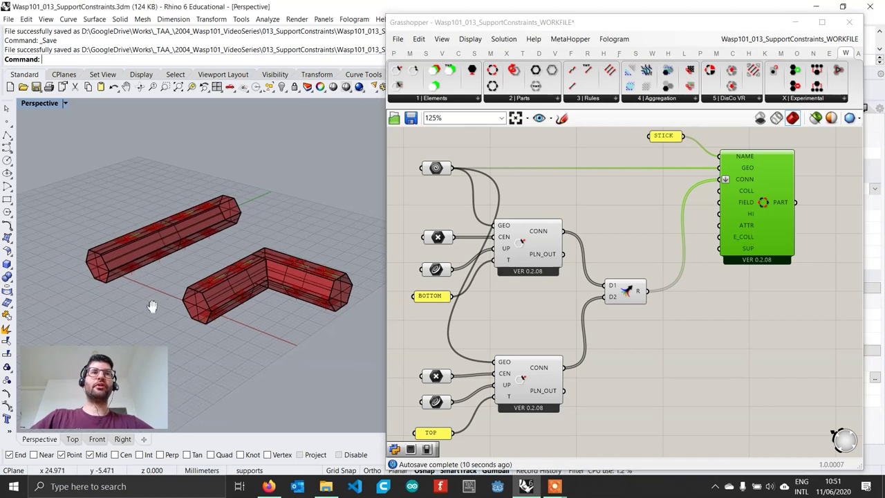
pyautogui.moveTo(138, 275); pyautogui.dragTo(230, 278, button='right')
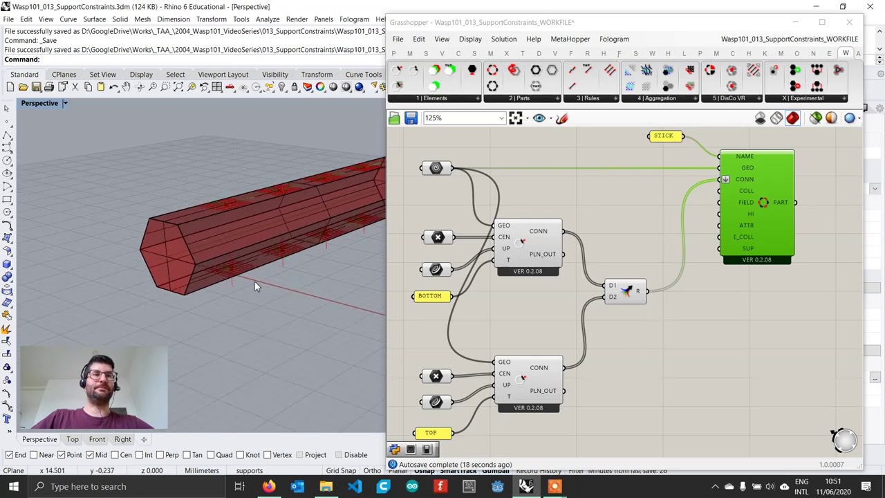
pyautogui.moveTo(308, 264); pyautogui.dragTo(267, 268, button='right')
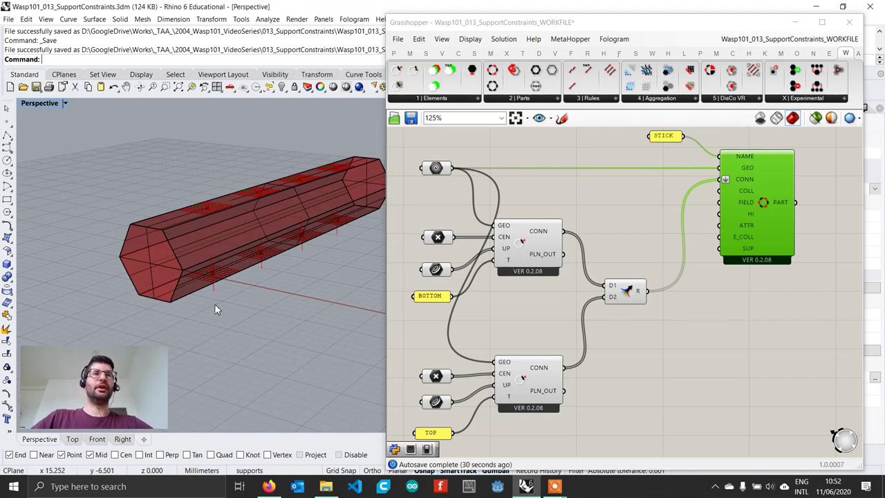
pyautogui.scroll(2, 236, 283)
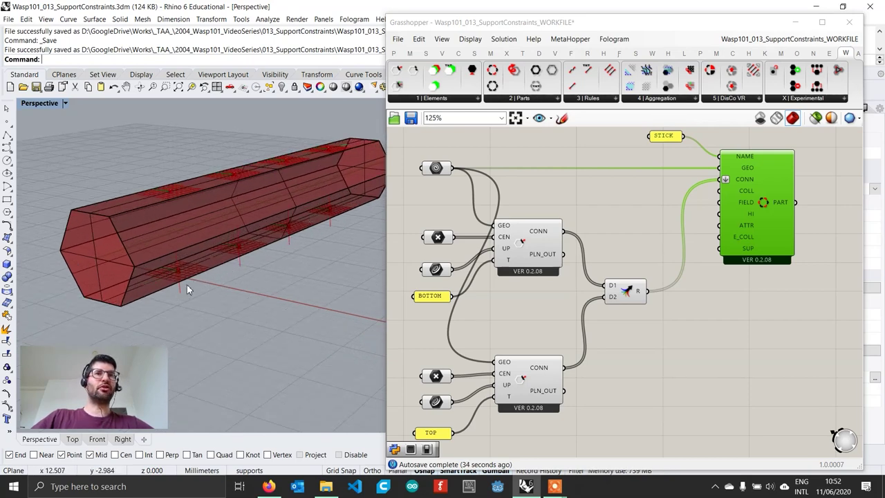
pyautogui.moveTo(182, 320); pyautogui.dragTo(150, 287, button='right')
pyautogui.scroll(2, 144, 291)
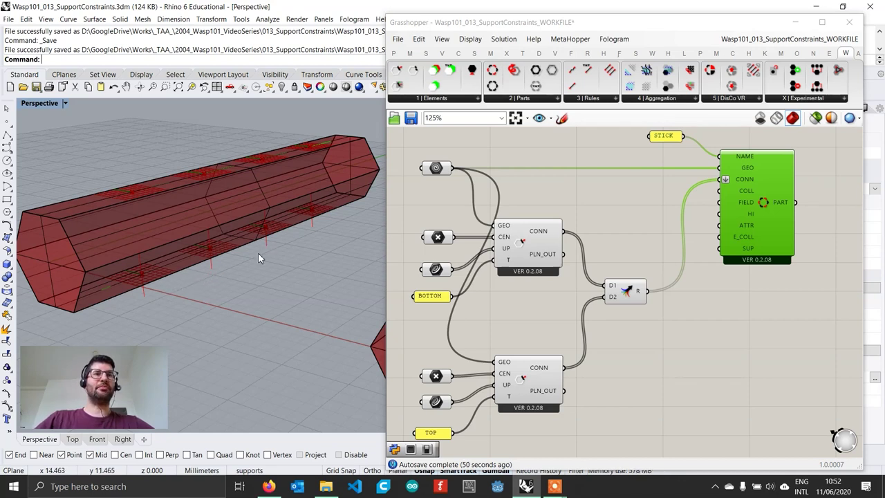
pyautogui.scroll(-2, 259, 254)
pyautogui.moveTo(558, 322); pyautogui.dragTo(580, 296, button='right')
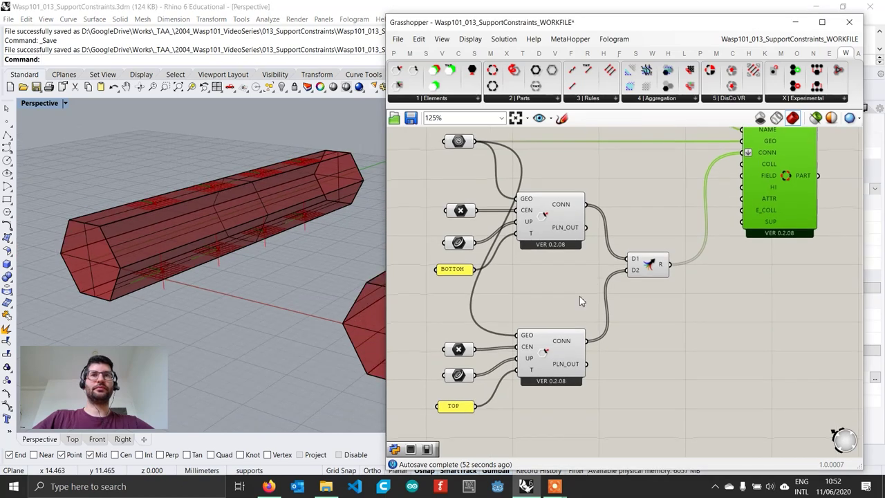
pyautogui.scroll(-3, 579, 296)
pyautogui.moveTo(568, 356); pyautogui.dragTo(570, 280, button='right')
pyautogui.scroll(3, 526, 356)
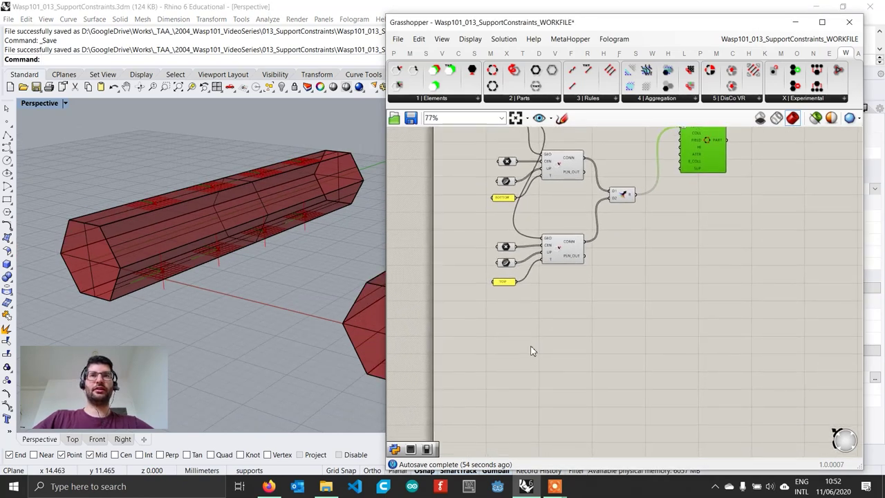
# - Add a Curve parameter in the free canvas area below the TOP connection definition
pyautogui.doubleClick(499, 360)
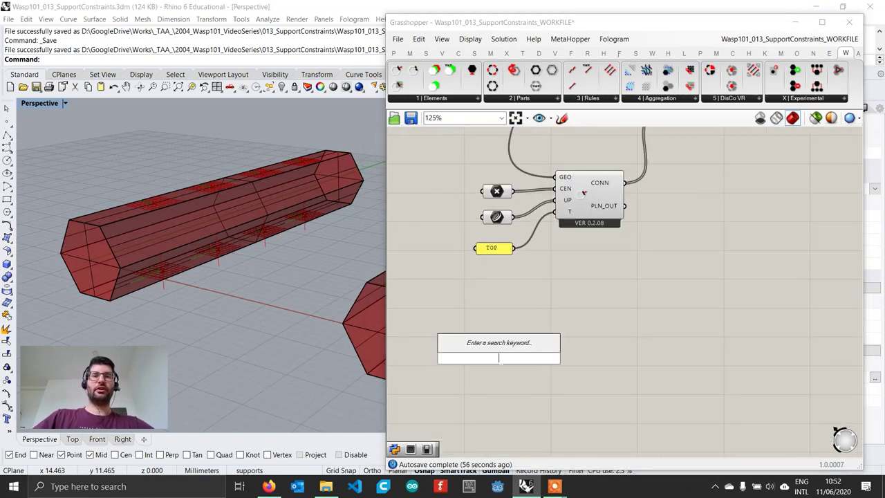
pyautogui.write('curve')
pyautogui.press('Return')
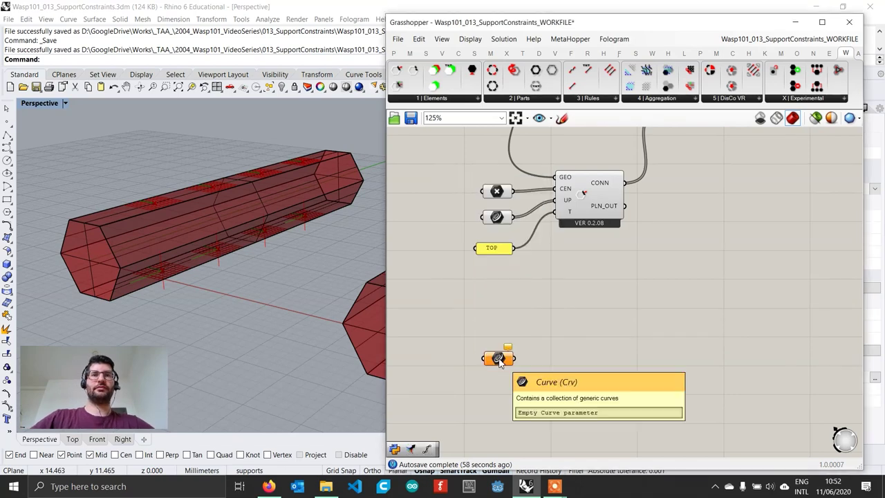
# - Reference the four vertical support lines under the straight stick as multiple curves in the new Curve parameter
pyautogui.rightClick(499, 360)
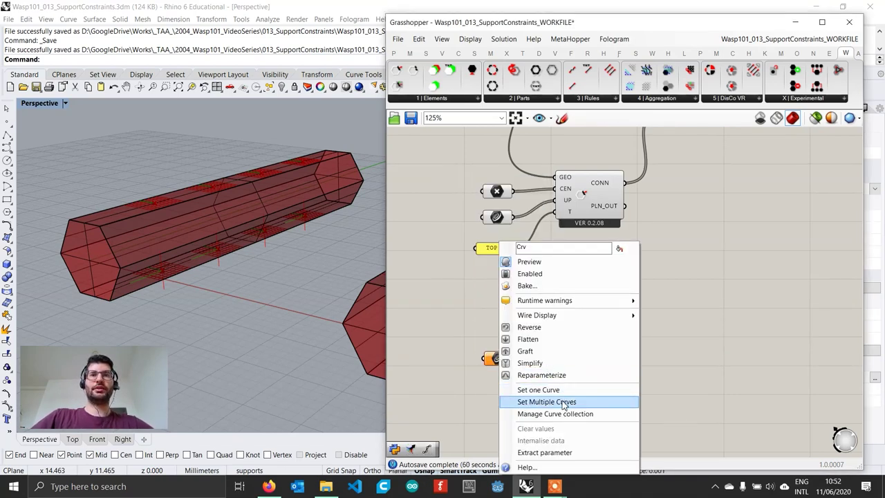
pyautogui.click(560, 401)
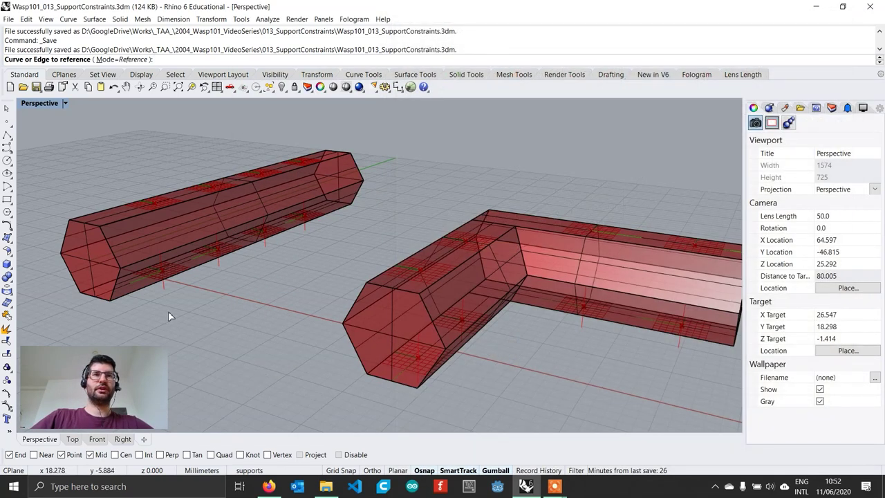
pyautogui.scroll(2, 167, 308)
pyautogui.click(166, 285)
pyautogui.click(232, 268)
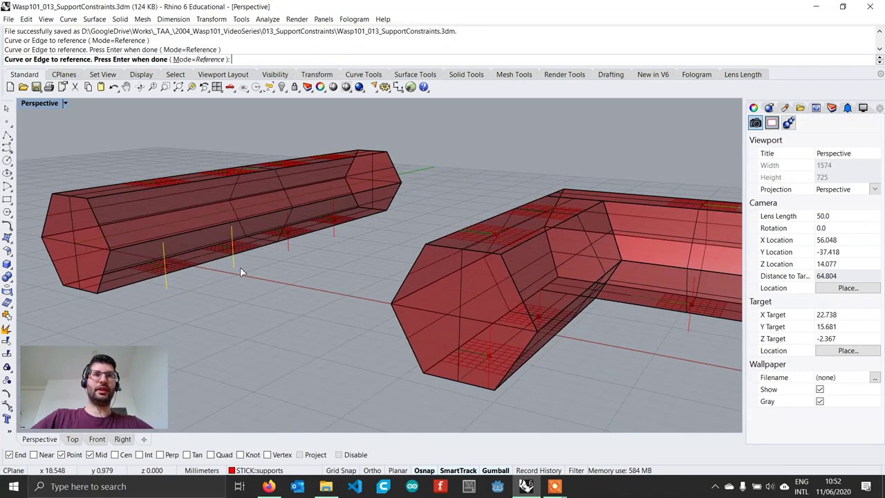
pyautogui.click(289, 249)
pyautogui.click(333, 238)
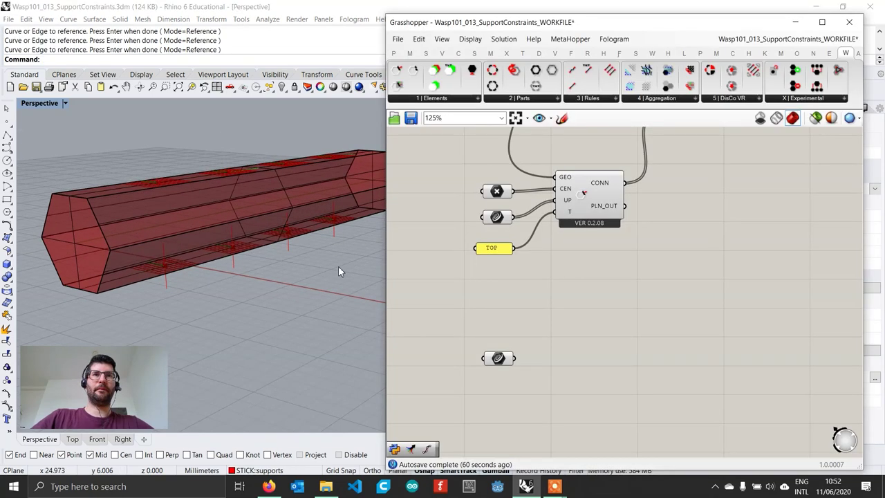
pyautogui.press('Return')
# - Reposition the support-line Curve parameter in the free canvas area below the TOP panel
pyautogui.moveTo(297, 272); pyautogui.dragTo(264, 301, button='right')
pyautogui.scroll(1, 493, 367)
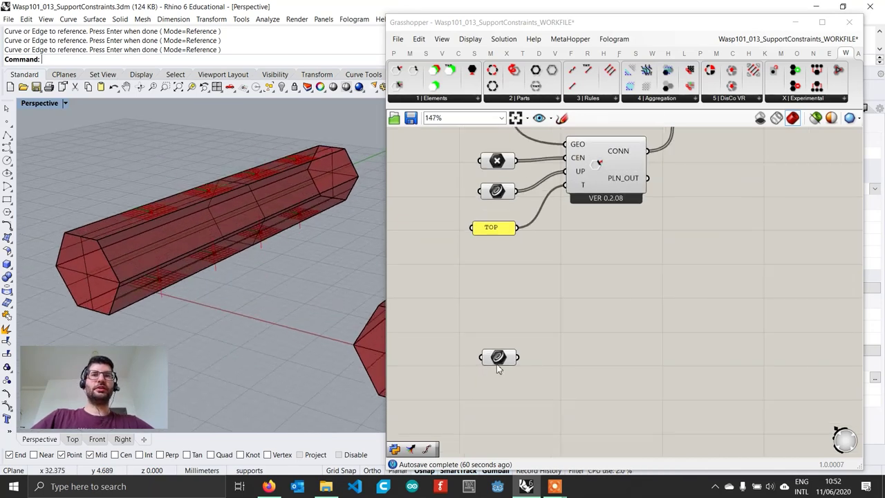
pyautogui.click(497, 375)
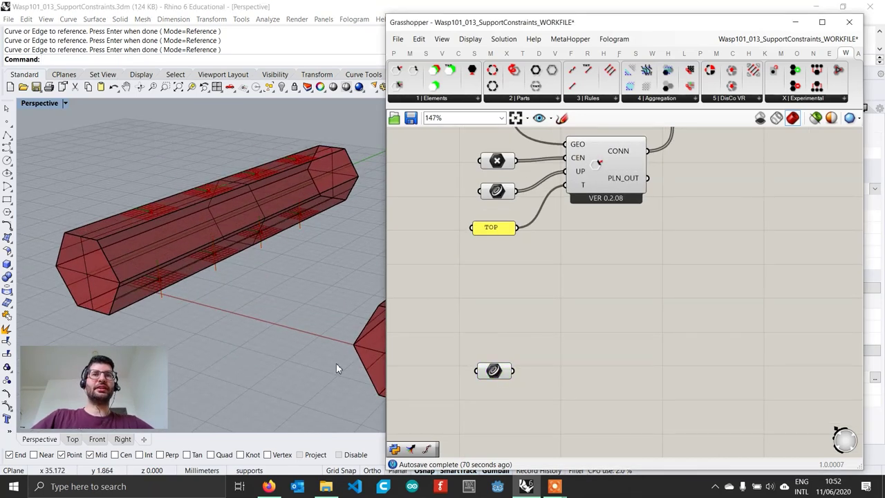
pyautogui.moveTo(336, 367); pyautogui.dragTo(187, 312, button='right')
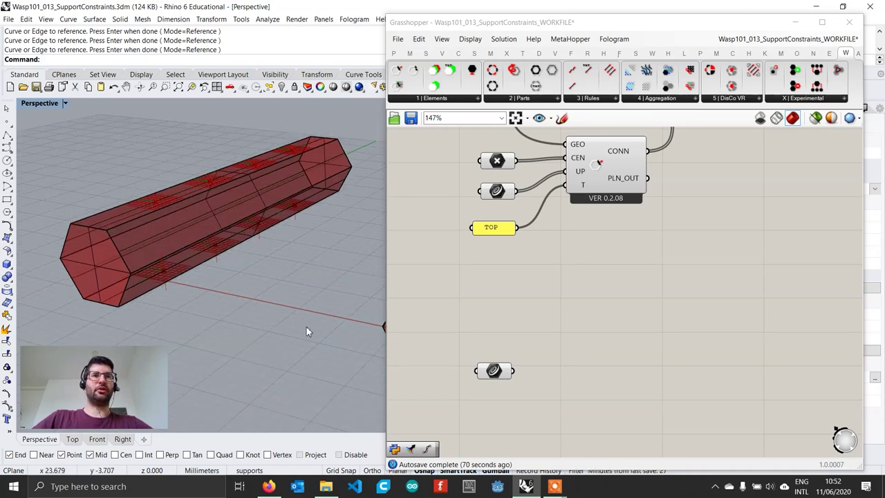
pyautogui.scroll(2, 492, 335)
pyautogui.moveTo(492, 336); pyautogui.dragTo(492, 344)
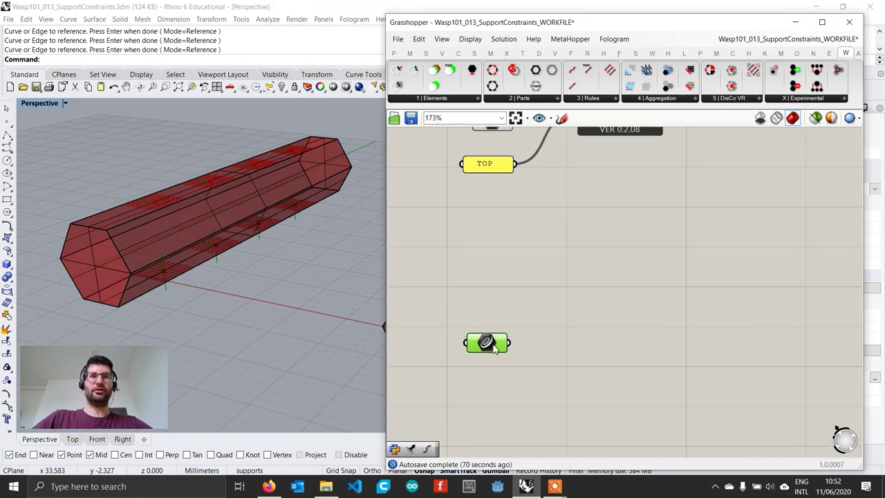
pyautogui.scroll(-1, 497, 333)
pyautogui.scroll(1, 498, 332)
pyautogui.middleClick(497, 333)
pyautogui.scroll(1, 482, 340)
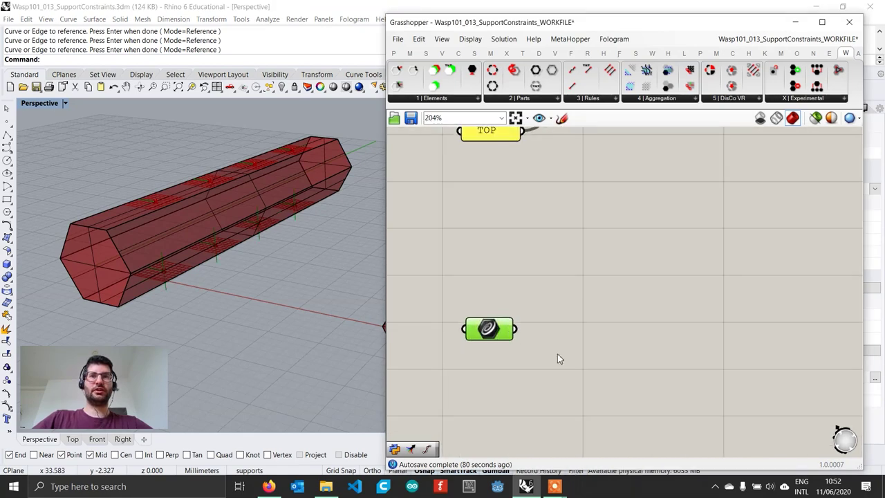
# - Add a List Item component and connect the support-line Curve parameter to its L input
pyautogui.doubleClick(585, 367)
pyautogui.write('item')
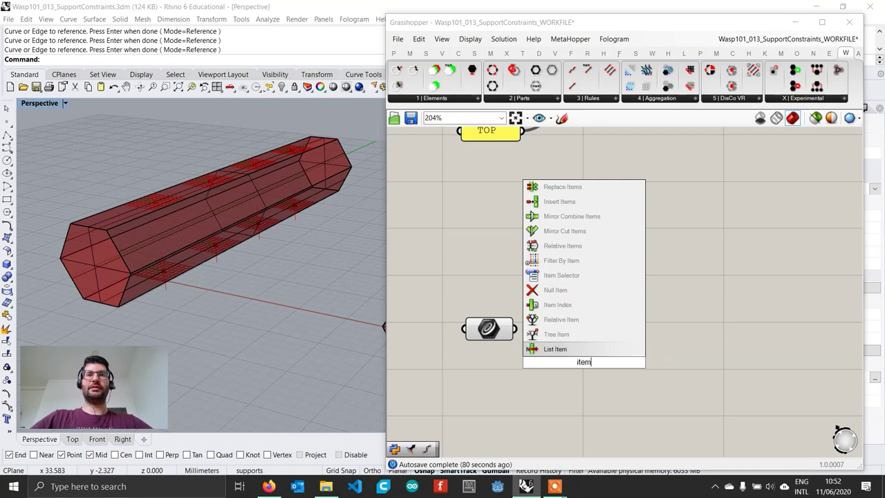
pyautogui.press('Return')
pyautogui.moveTo(513, 329); pyautogui.dragTo(552, 343)
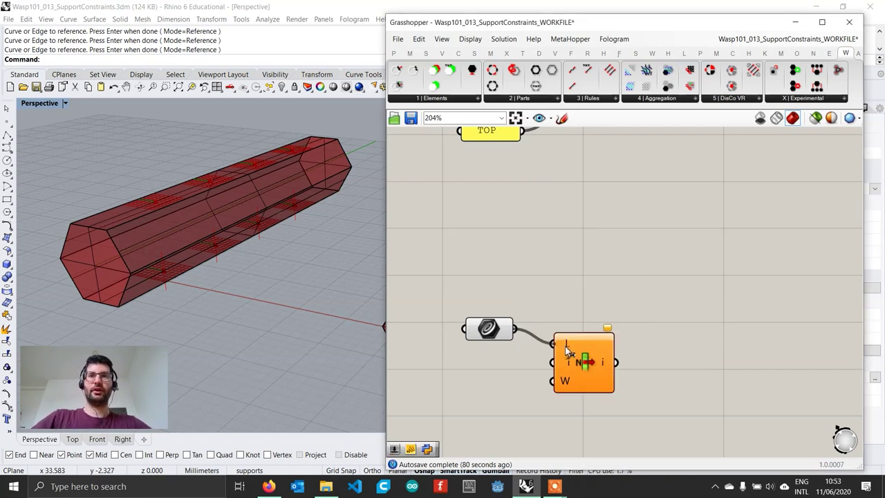
# - Expand the List Item component to four outputs: i, +1, +2 and +3
pyautogui.click(581, 366)
pyautogui.scroll(2, 619, 394)
pyautogui.scroll(3, 623, 395)
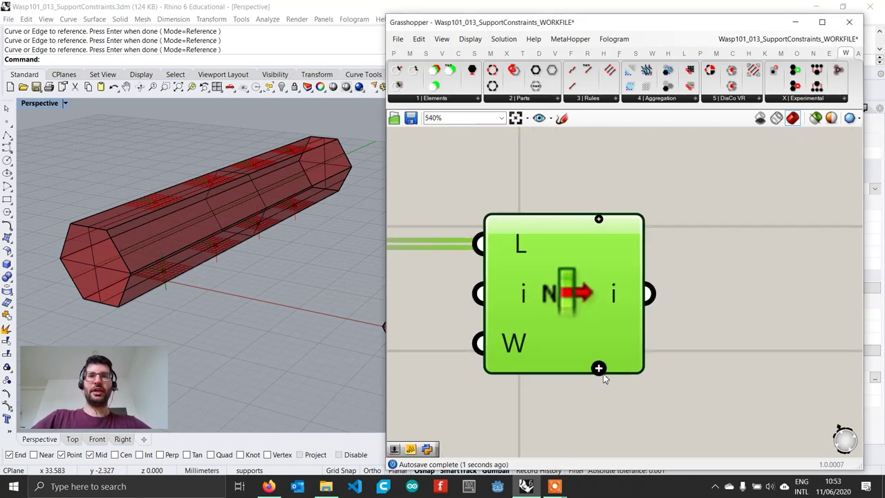
pyautogui.click(598, 367)
pyautogui.click(599, 371)
pyautogui.click(605, 376)
pyautogui.click(599, 368)
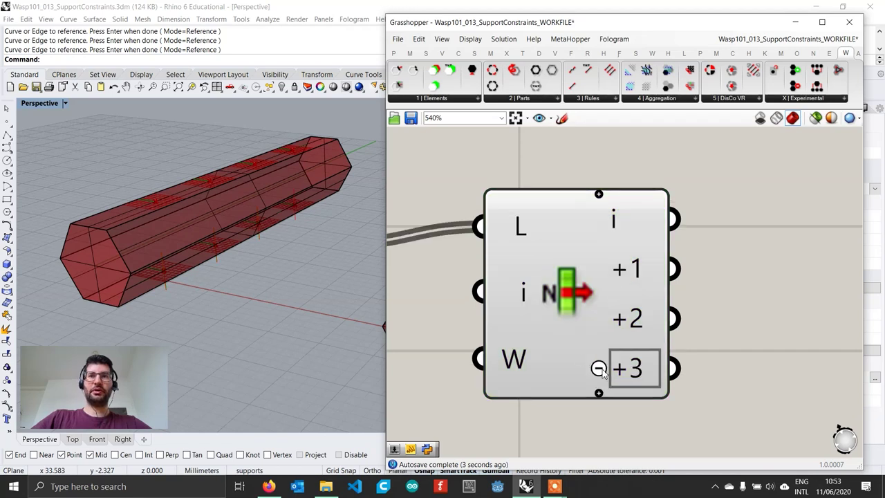
# - Align the List Item component with the Curve parameter and move it closer to it
pyautogui.moveTo(579, 327); pyautogui.dragTo(573, 346)
pyautogui.scroll(-4, 657, 314)
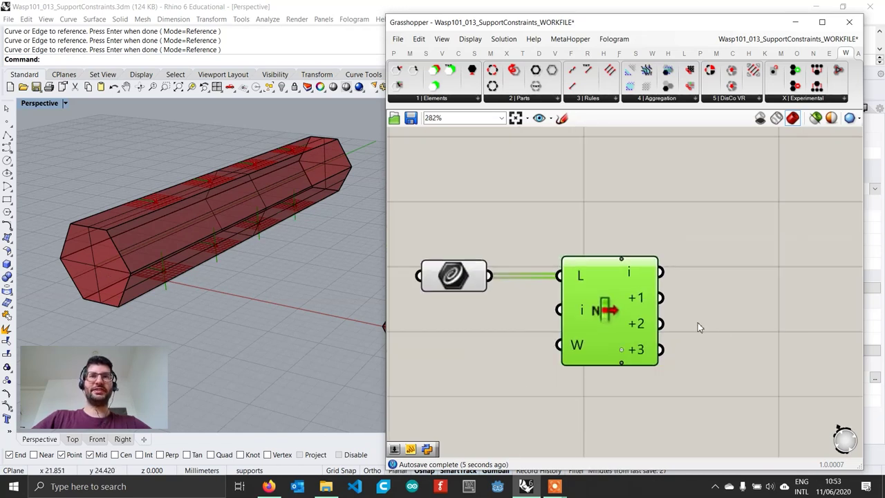
pyautogui.moveTo(719, 329); pyautogui.dragTo(595, 326, button='right')
pyautogui.click(595, 325)
pyautogui.scroll(-2, 599, 322)
pyautogui.moveTo(501, 311); pyautogui.dragTo(469, 311)
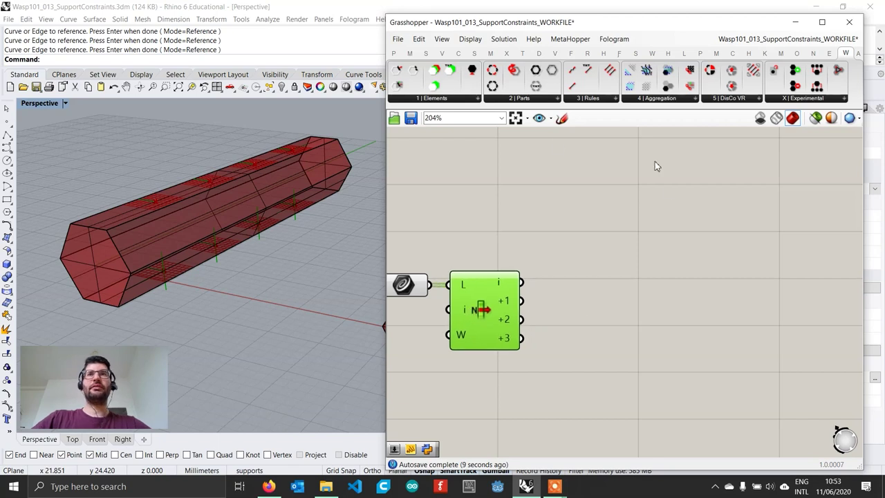
# - Add a Wasp_Support component and place it above and beyond the List Item's outputs
pyautogui.click(463, 101)
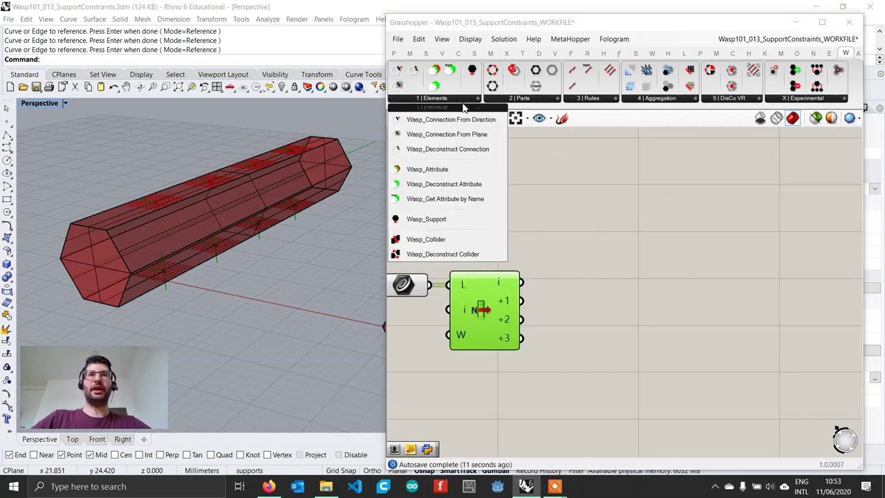
pyautogui.moveTo(458, 218); pyautogui.dragTo(685, 256)
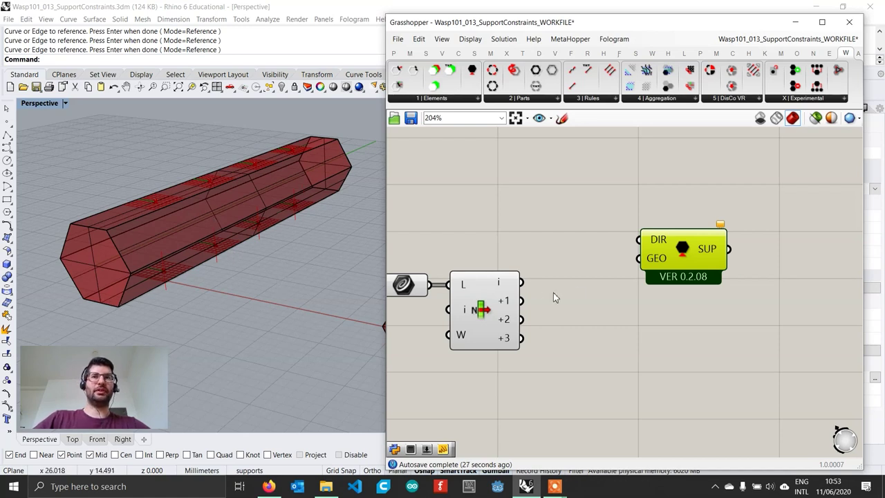
pyautogui.moveTo(685, 258)
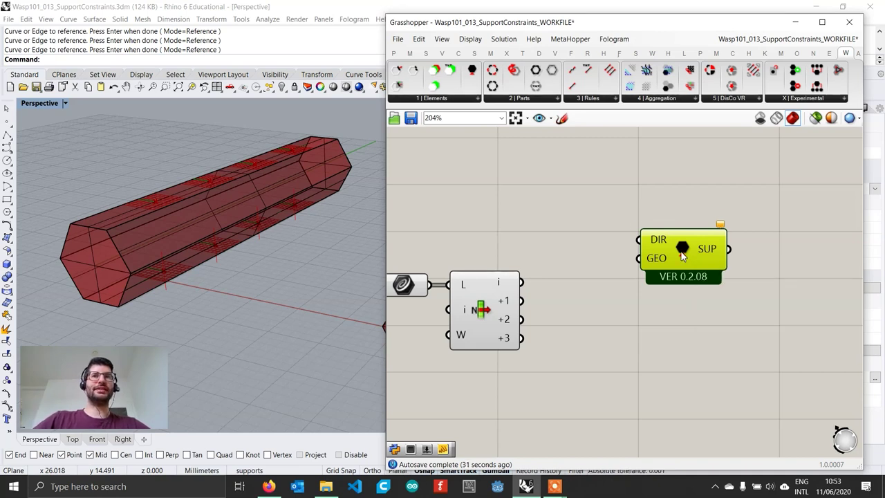
pyautogui.moveTo(684, 257); pyautogui.dragTo(678, 252)
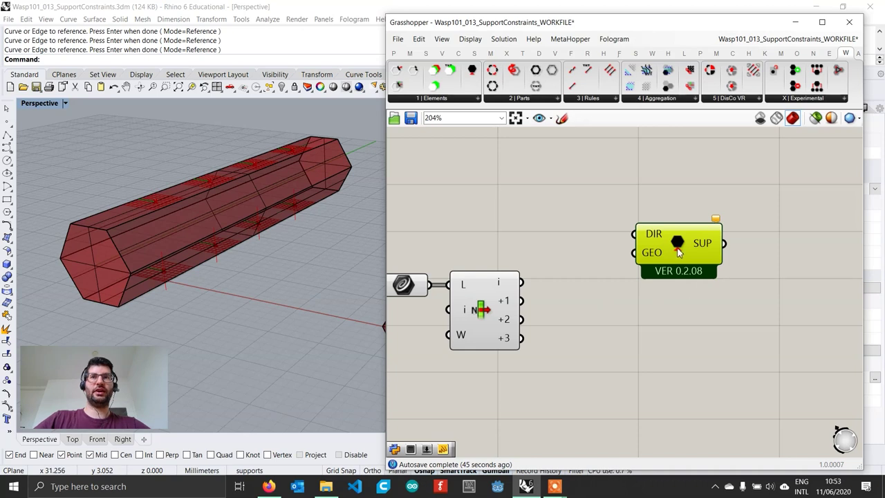
pyautogui.moveTo(677, 254); pyautogui.dragTo(677, 244)
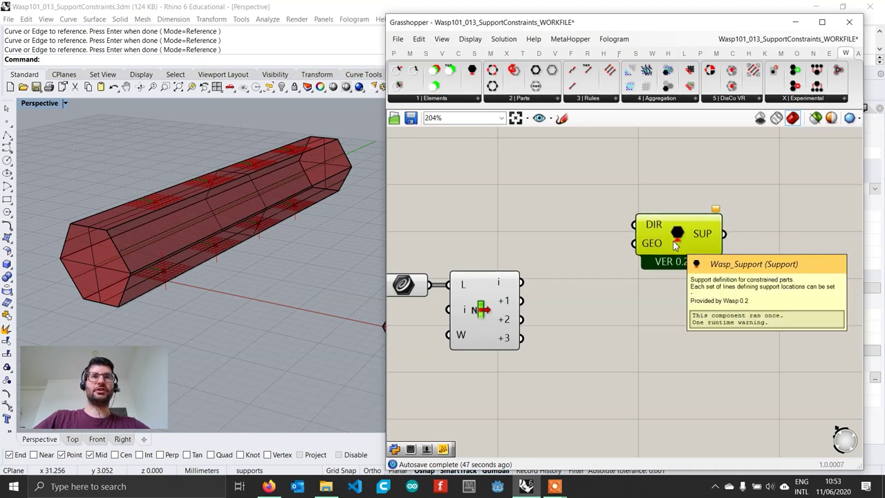
# - Highlight the first and last support lines of the straight stick in the Rhino viewport and clear the selection
pyautogui.click(166, 290)
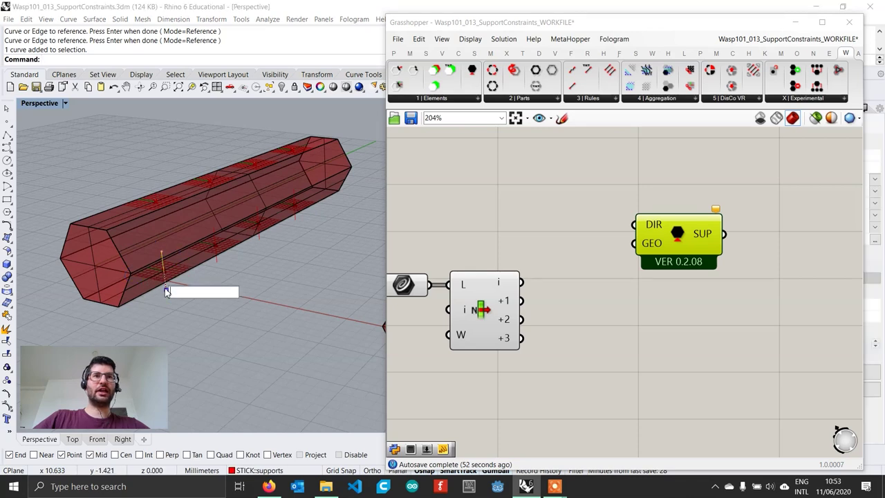
pyautogui.click(297, 218)
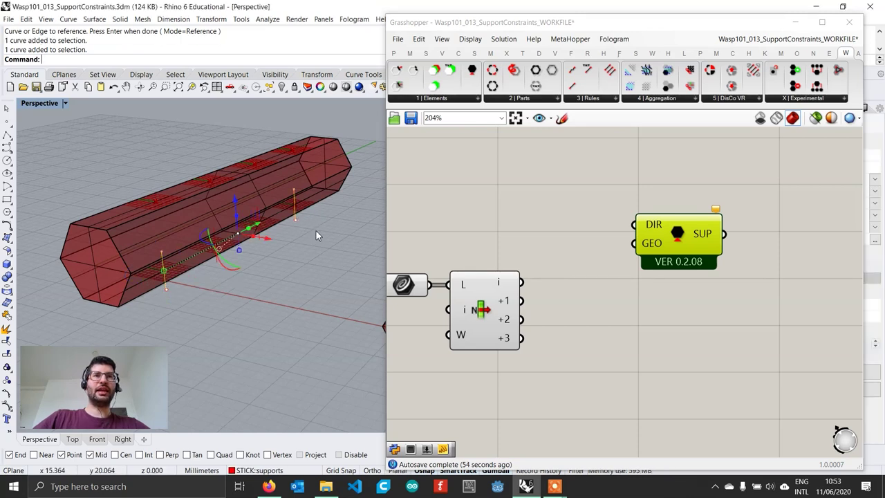
pyautogui.click(286, 263)
pyautogui.click(546, 310)
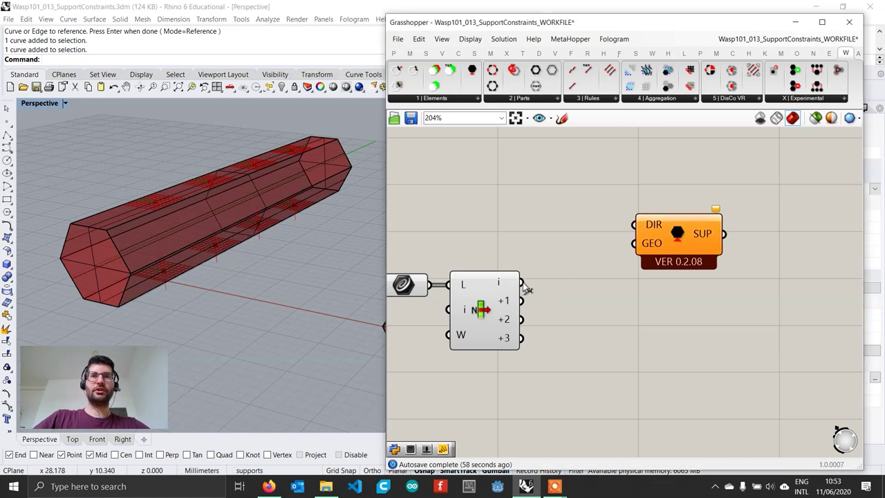
# - Connect the List Item's i and +3 outputs together to the Support component's DIR input, and shift the Support component up slightly
pyautogui.moveTo(522, 282); pyautogui.dragTo(635, 224)
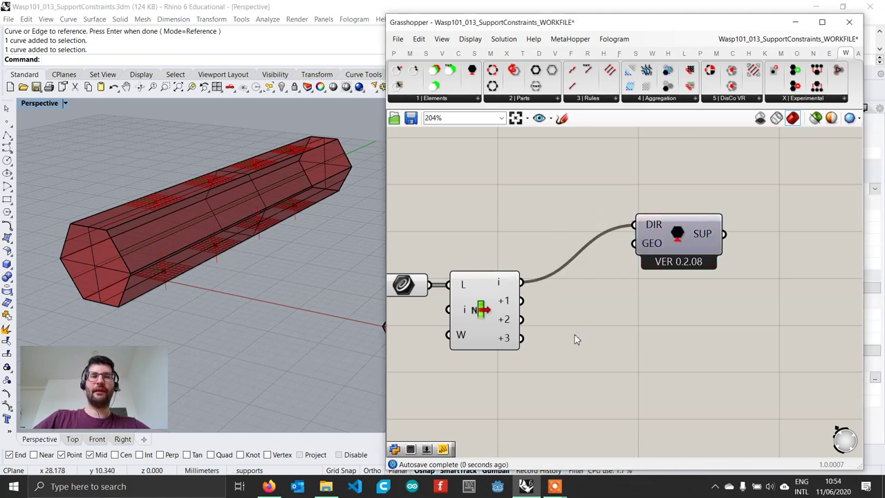
pyautogui.moveTo(521, 338); pyautogui.dragTo(635, 225)
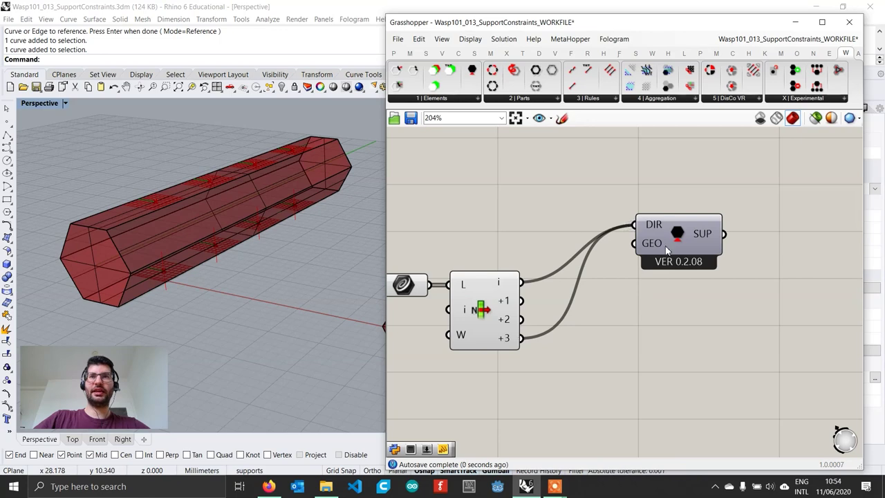
pyautogui.moveTo(667, 250); pyautogui.dragTo(668, 238)
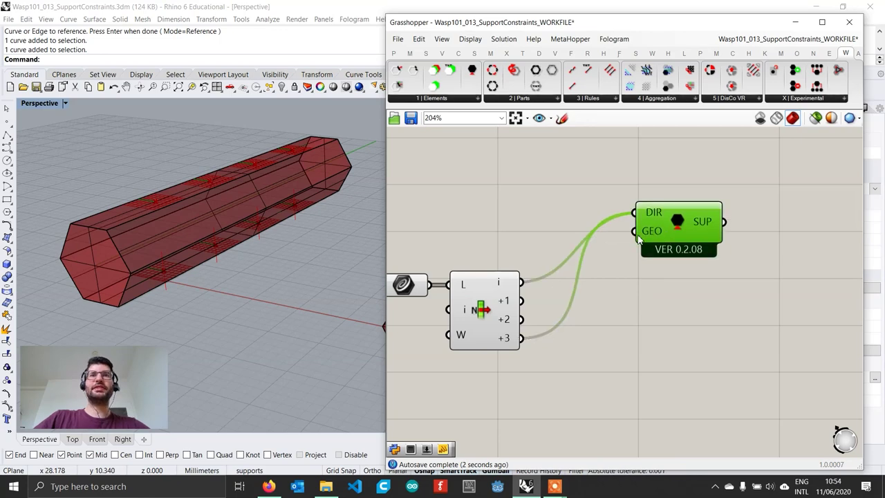
# - Connect the straight stick's geometry parameter to the GEO input of the Support component and move that component slightly upward
pyautogui.scroll(-3, 640, 239)
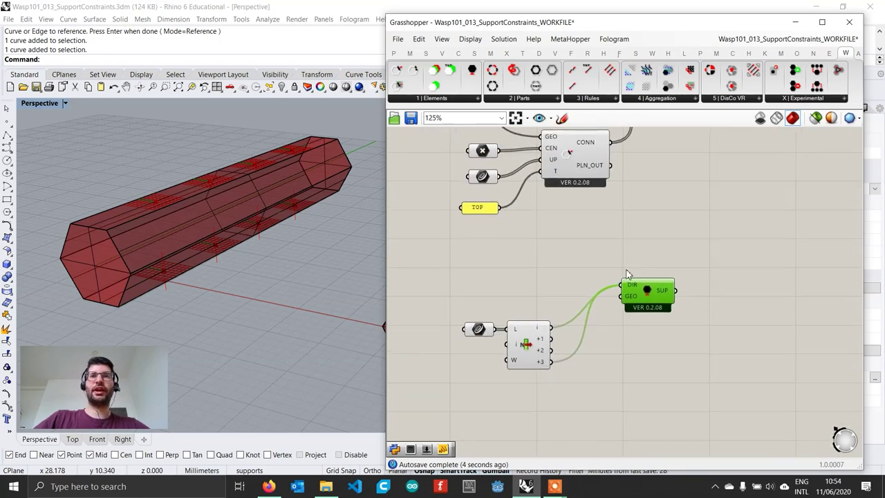
pyautogui.scroll(-3, 627, 271)
pyautogui.moveTo(586, 141); pyautogui.dragTo(563, 246, button='right')
pyautogui.scroll(3, 538, 199)
pyautogui.moveTo(538, 211); pyautogui.dragTo(622, 418)
pyautogui.scroll(-3, 549, 166)
pyautogui.scroll(3, 628, 407)
pyautogui.scroll(4, 656, 434)
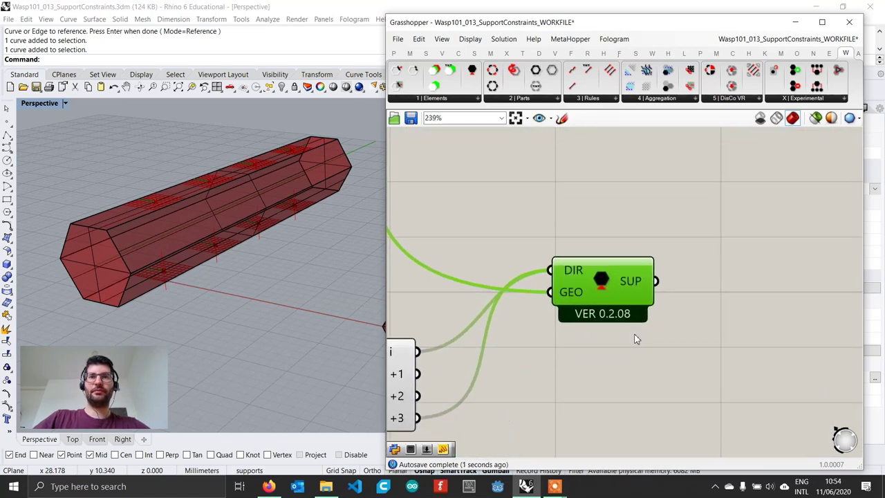
pyautogui.moveTo(631, 289); pyautogui.dragTo(639, 246)
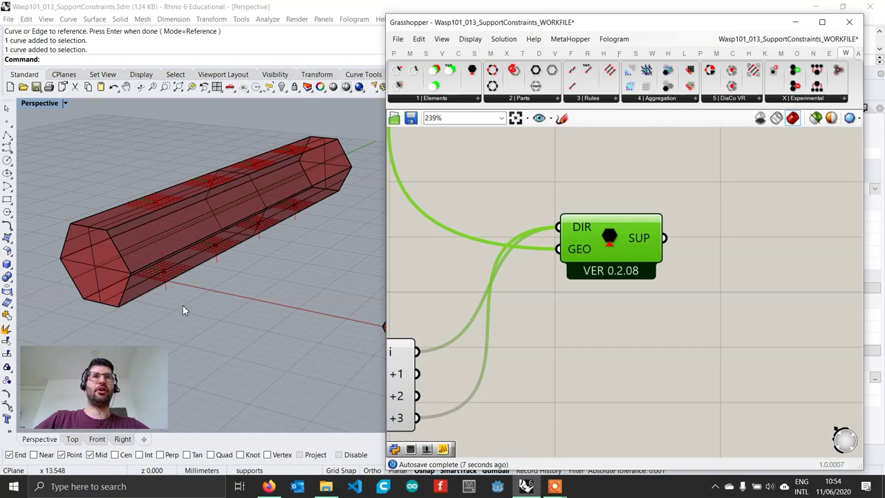
# - Nudge the Support component higher above the List Item and check its SUP output
pyautogui.moveTo(182, 293)
pyautogui.mouseDown(button='right')
pyautogui.moveTo(178, 260)
pyautogui.moveTo(173, 289)
pyautogui.moveTo(182, 289)
pyautogui.mouseUp(button='right')
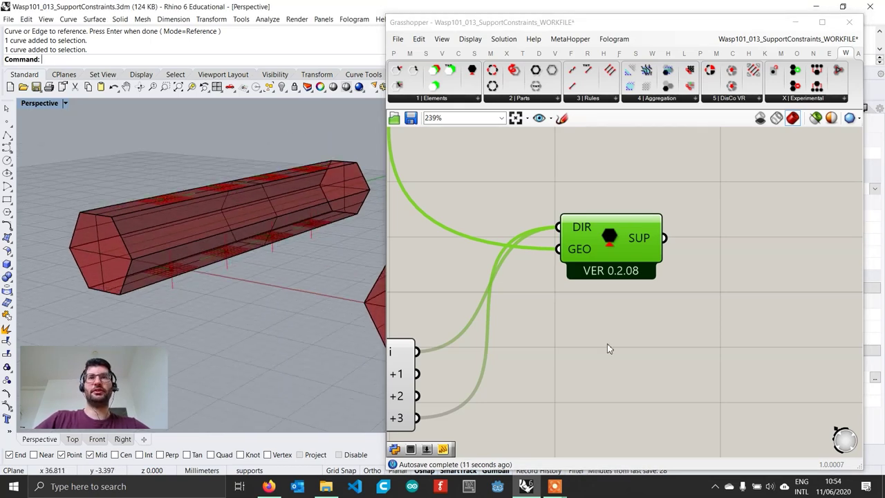
pyautogui.scroll(-2, 618, 367)
pyautogui.moveTo(618, 366); pyautogui.dragTo(629, 309, button='right')
pyautogui.scroll(1, 629, 307)
pyautogui.moveTo(637, 217); pyautogui.dragTo(637, 209)
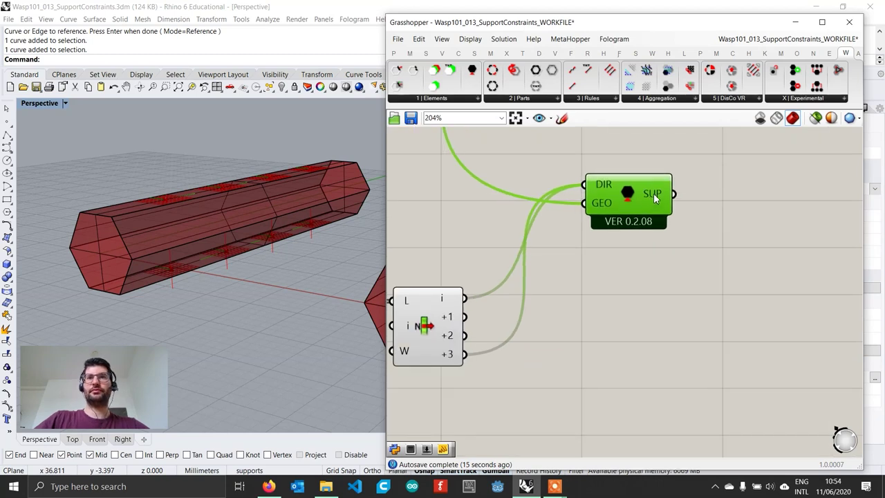
pyautogui.moveTo(655, 198); pyautogui.dragTo(654, 228, button='right')
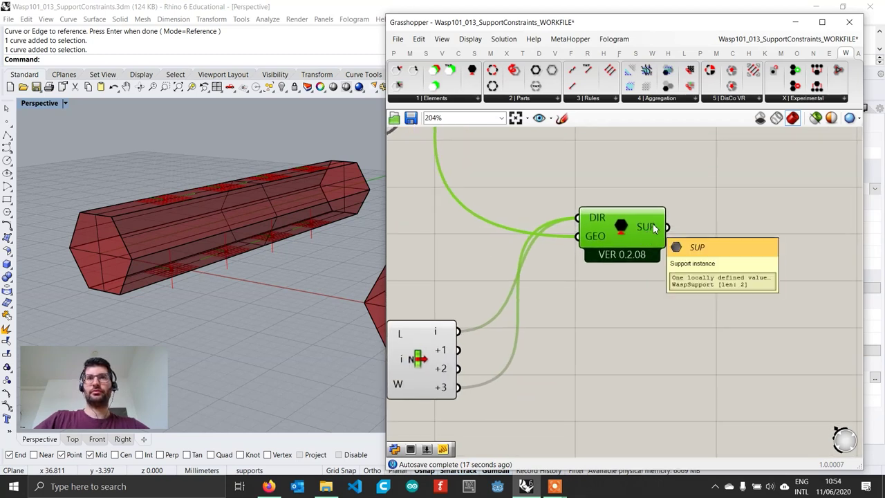
pyautogui.click(684, 234)
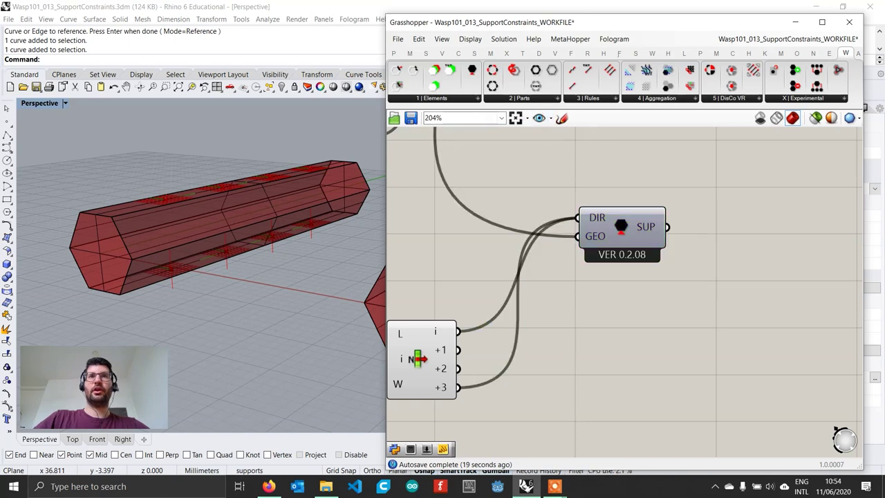
# - Add a second Wasp Support component below the first and connect the List Item's i and +2 outputs to its DIR input
pyautogui.click(467, 102)
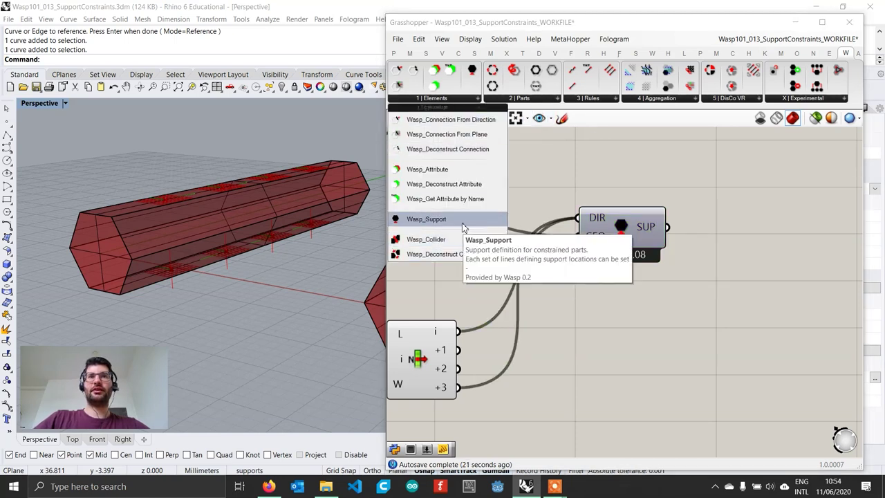
pyautogui.moveTo(477, 221); pyautogui.dragTo(607, 332)
pyautogui.moveTo(504, 351); pyautogui.dragTo(513, 332, button='right')
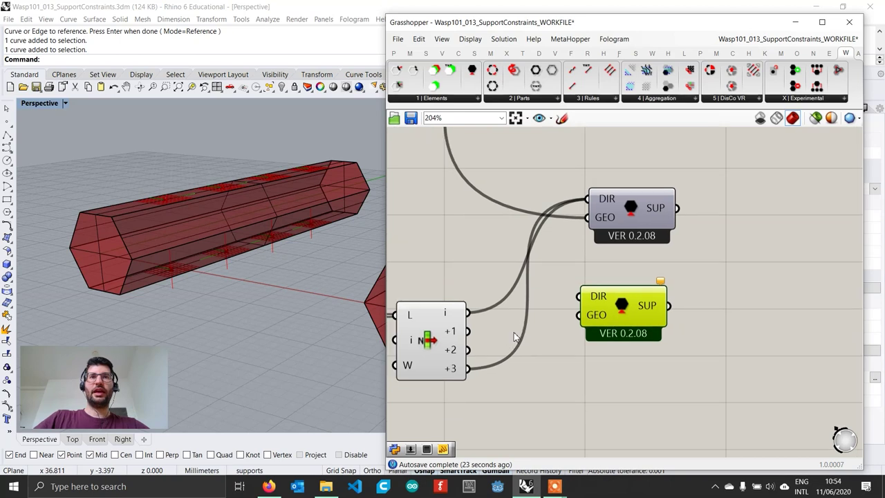
pyautogui.click(171, 286)
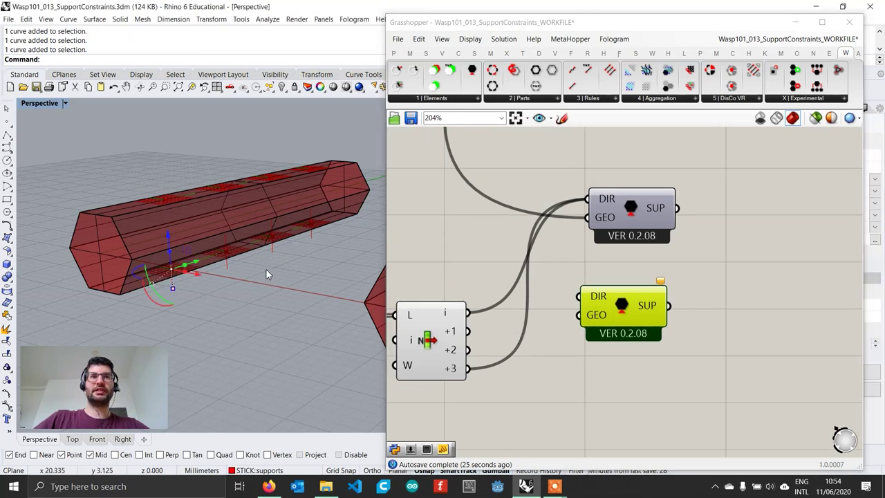
pyautogui.click(272, 248)
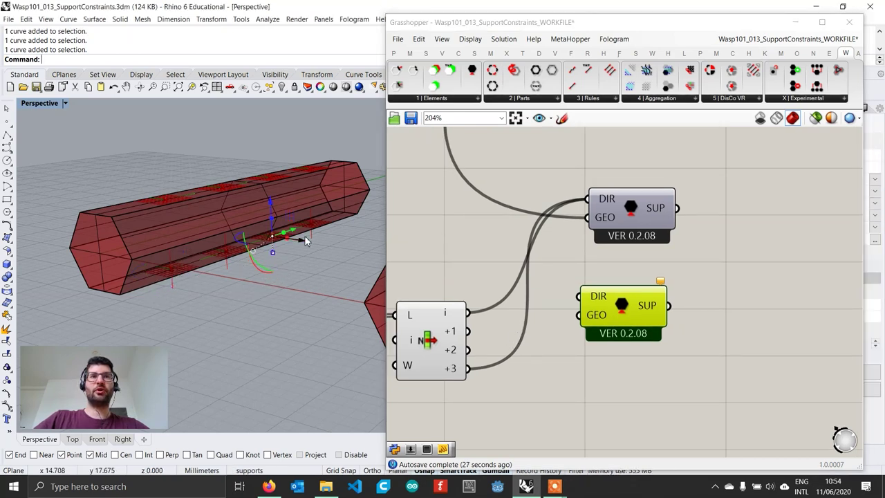
pyautogui.click(298, 289)
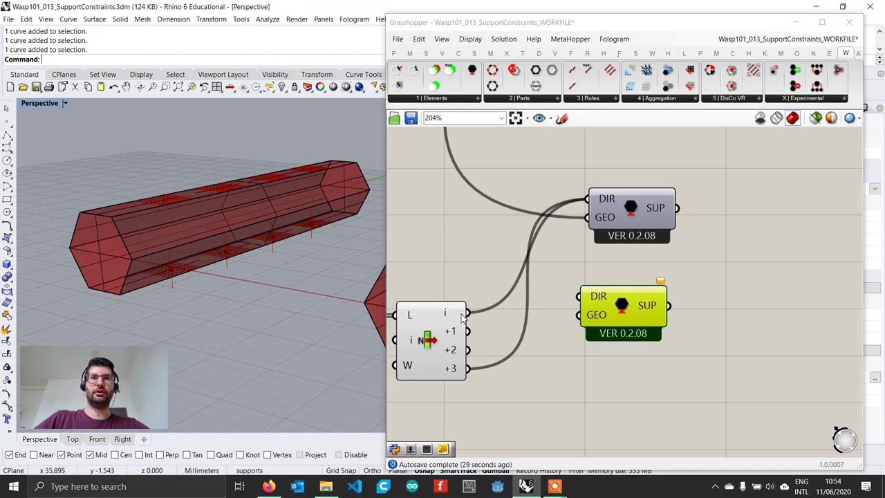
pyautogui.moveTo(466, 312); pyautogui.dragTo(579, 296)
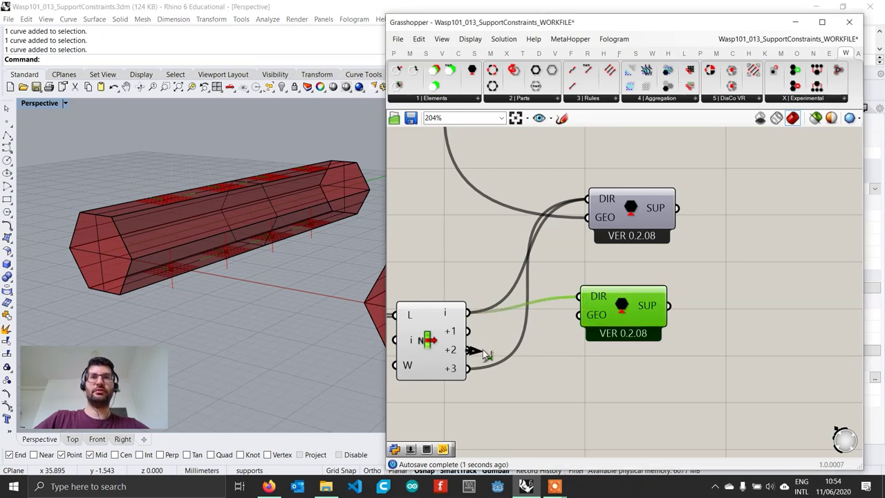
pyautogui.moveTo(484, 354); pyautogui.dragTo(626, 302)
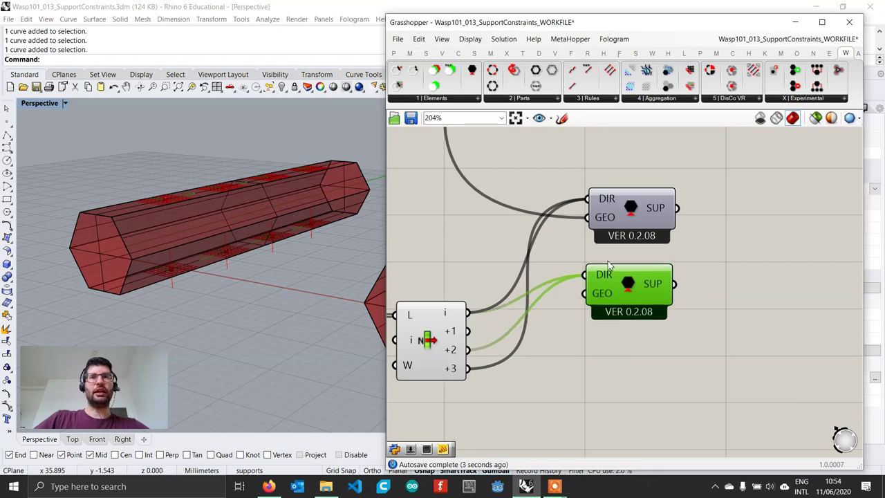
# - Add a third Wasp Support component below the second and connect the List Item's +1 and +3 outputs to its DIR input
pyautogui.scroll(-1, 609, 265)
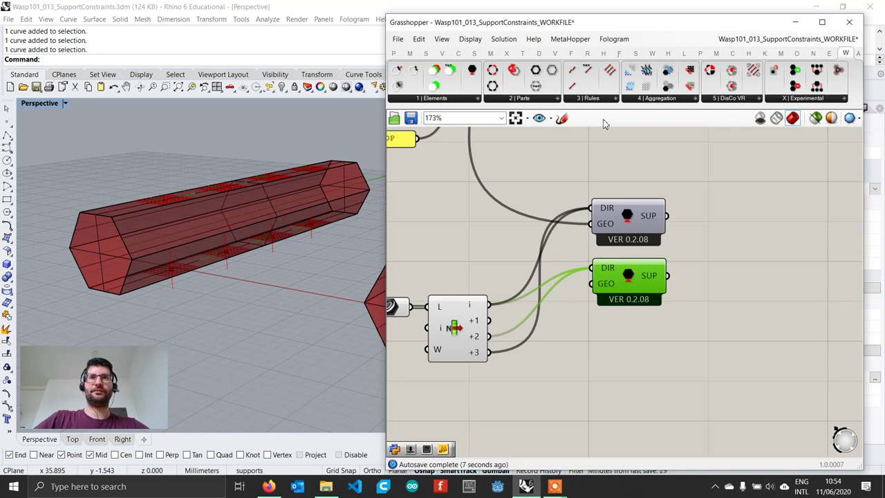
pyautogui.click(440, 99)
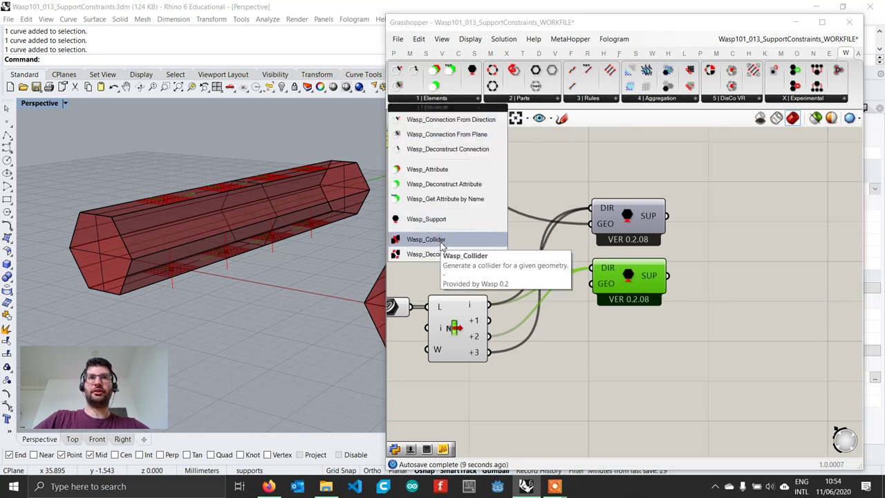
pyautogui.moveTo(442, 225); pyautogui.dragTo(630, 356)
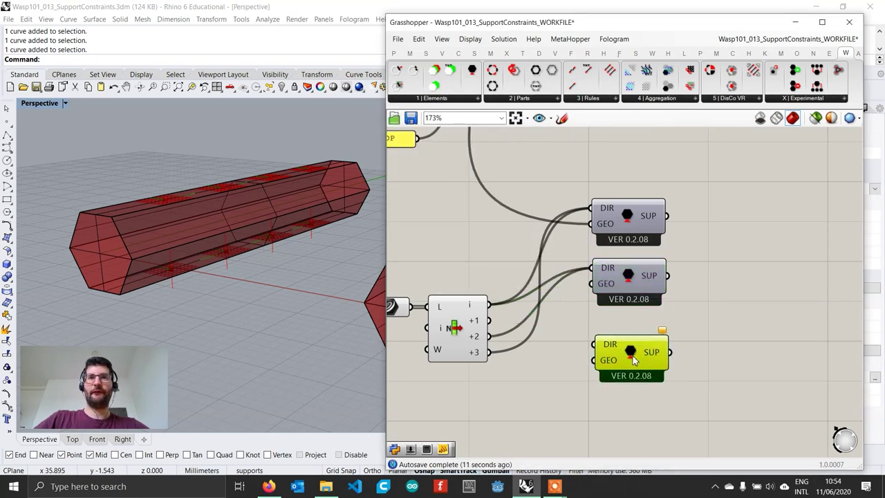
pyautogui.click(225, 269)
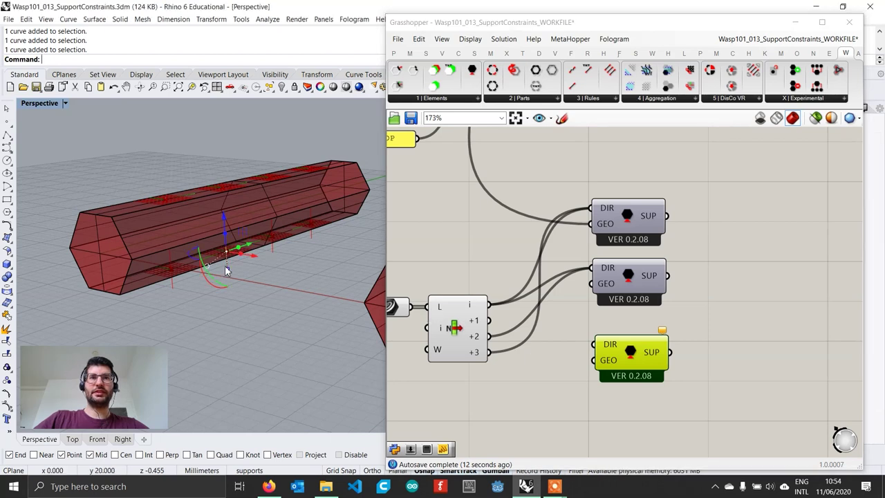
pyautogui.click(342, 277)
pyautogui.moveTo(480, 320); pyautogui.dragTo(578, 358)
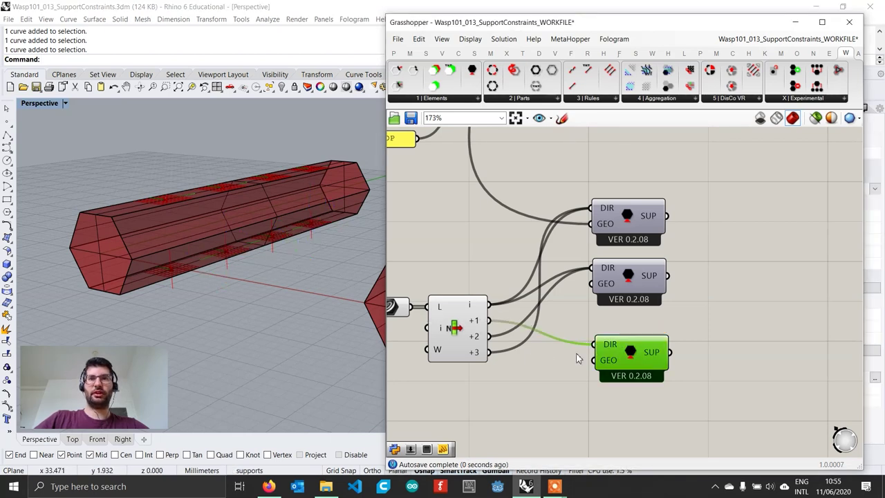
pyautogui.moveTo(492, 357); pyautogui.dragTo(593, 347)
# - Arrange the three Support components in an evenly spaced vertical column beside the List Item
pyautogui.moveTo(642, 369); pyautogui.dragTo(633, 386)
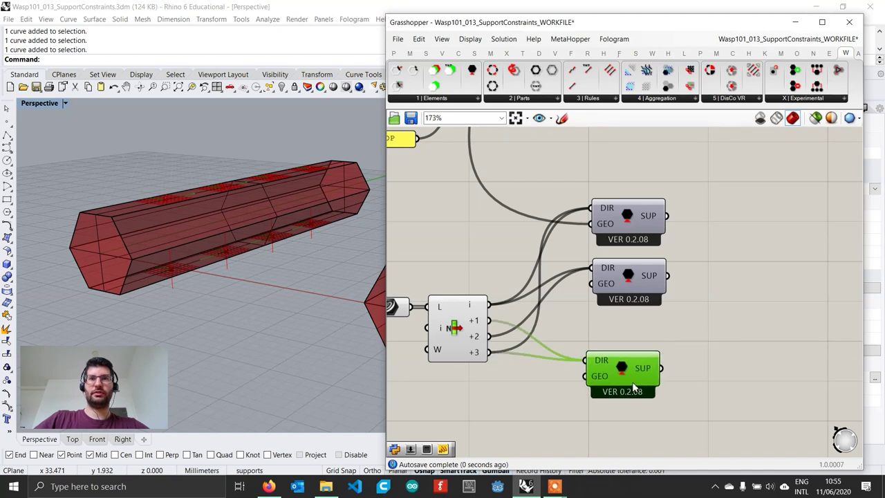
pyautogui.moveTo(633, 299); pyautogui.dragTo(624, 321)
pyautogui.moveTo(617, 235); pyautogui.dragTo(612, 250)
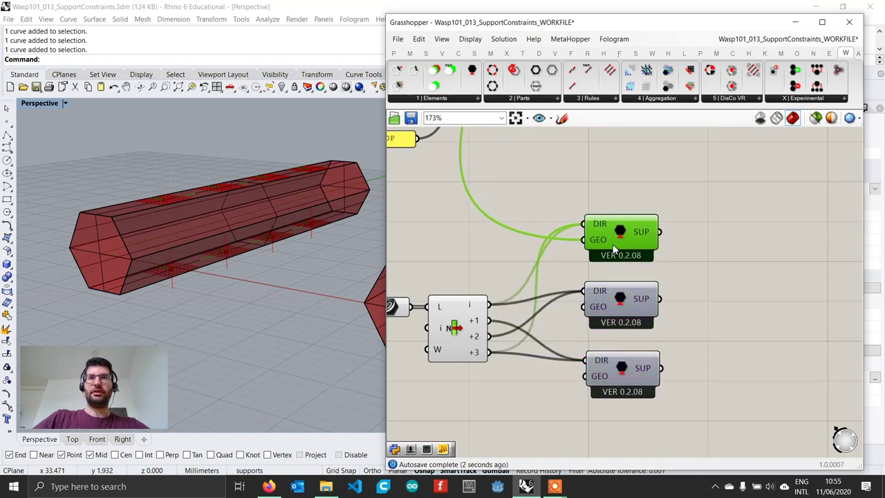
# - Combine the three Support components' SUP outputs in a new Merge component as D1 to D3, removing its spare D4 input
pyautogui.moveTo(656, 367); pyautogui.dragTo(688, 322, button='right')
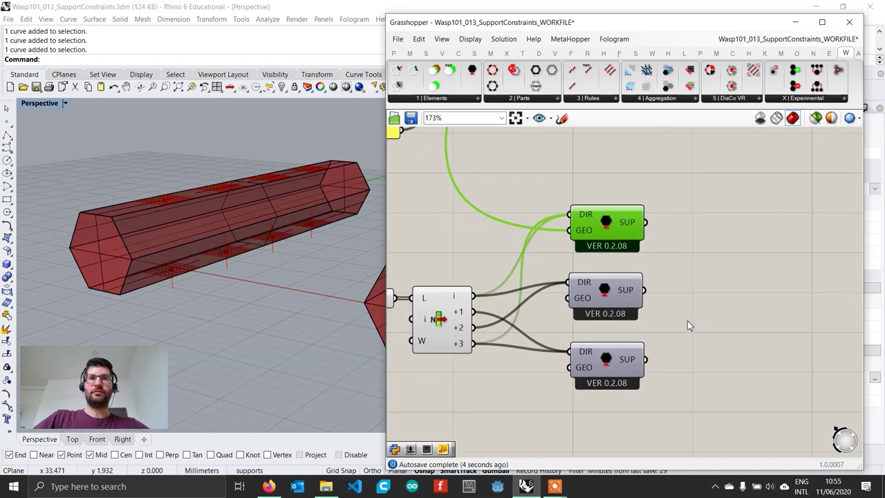
pyautogui.click(707, 331)
pyautogui.doubleClick(707, 331)
pyautogui.write('merge')
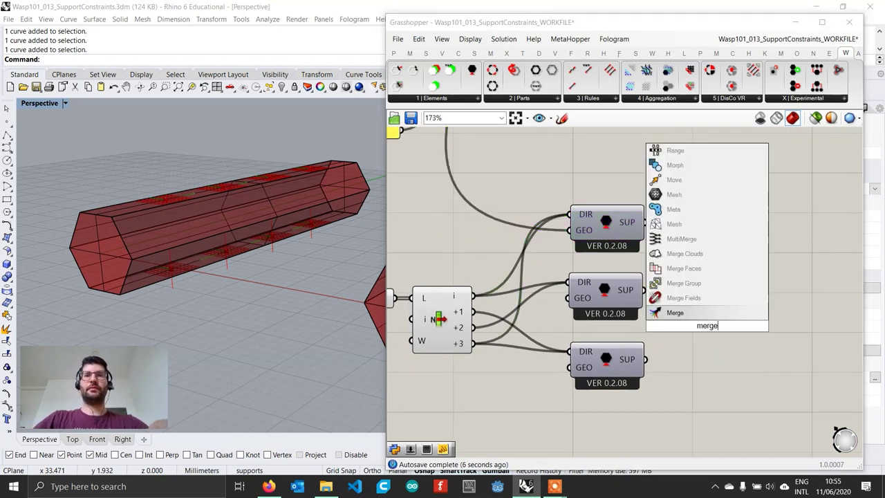
pyautogui.press('Return')
pyautogui.moveTo(707, 331); pyautogui.dragTo(715, 302)
pyautogui.moveTo(645, 222); pyautogui.dragTo(685, 305)
pyautogui.moveTo(645, 359); pyautogui.dragTo(686, 320)
pyautogui.scroll(4, 702, 323)
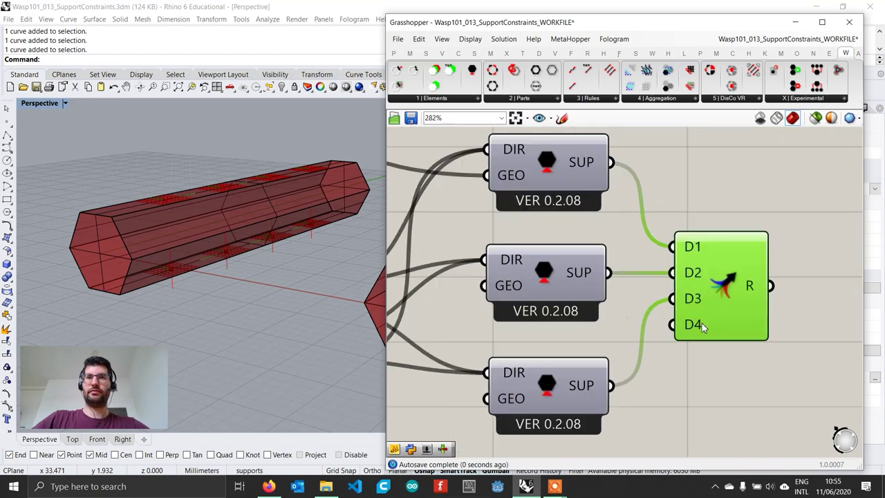
pyautogui.scroll(-3, 710, 327)
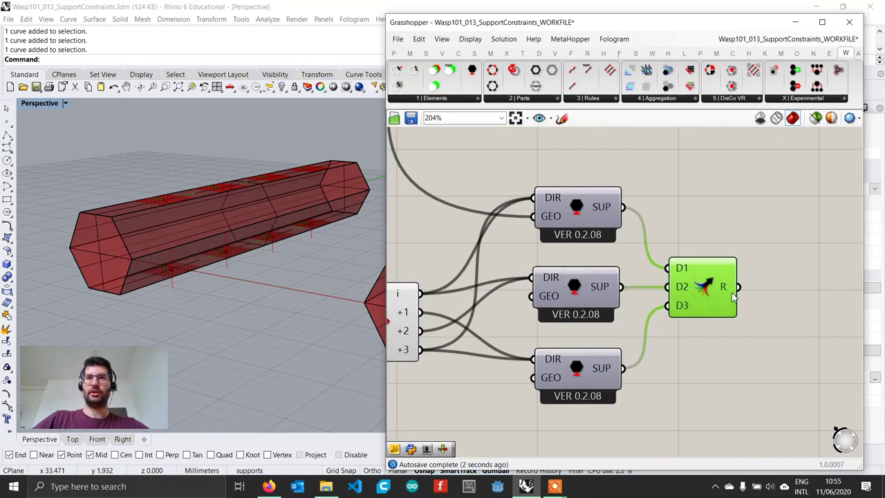
# - Connect the merged supports to the SUP input of the straight stick's Advanced Part component
pyautogui.scroll(-7, 753, 300)
pyautogui.moveTo(766, 302); pyautogui.dragTo(682, 216)
pyautogui.scroll(4, 809, 179)
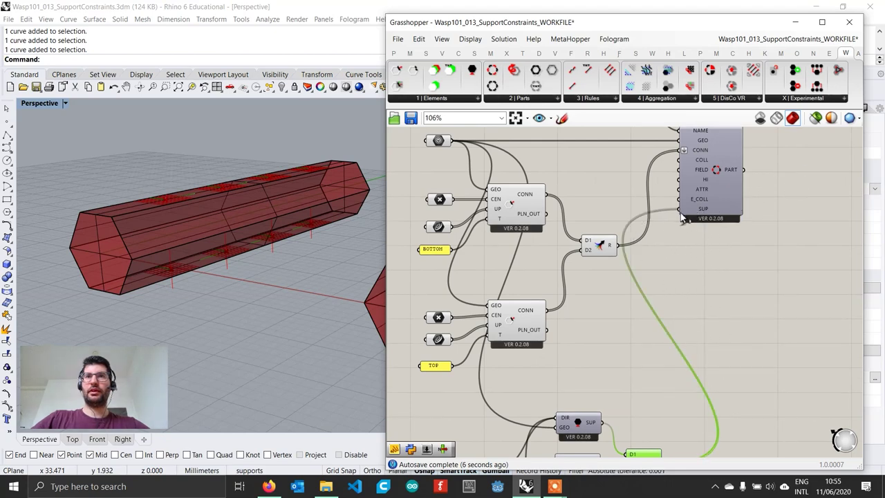
pyautogui.scroll(-1, 715, 235)
pyautogui.click(719, 255)
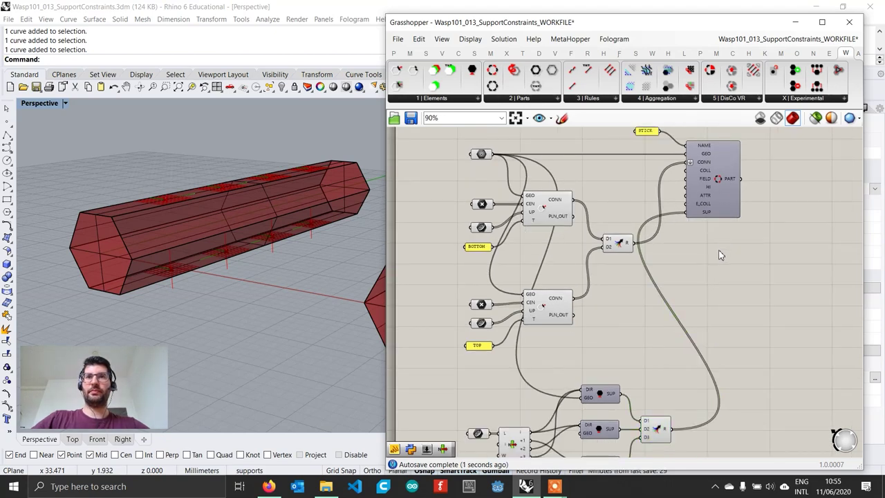
# - Review the straight stick's support definition, and bring the angled stick's geometry and its connection components into view
pyautogui.scroll(-1, 717, 253)
pyautogui.scroll(1, 687, 323)
pyautogui.scroll(-1, 675, 371)
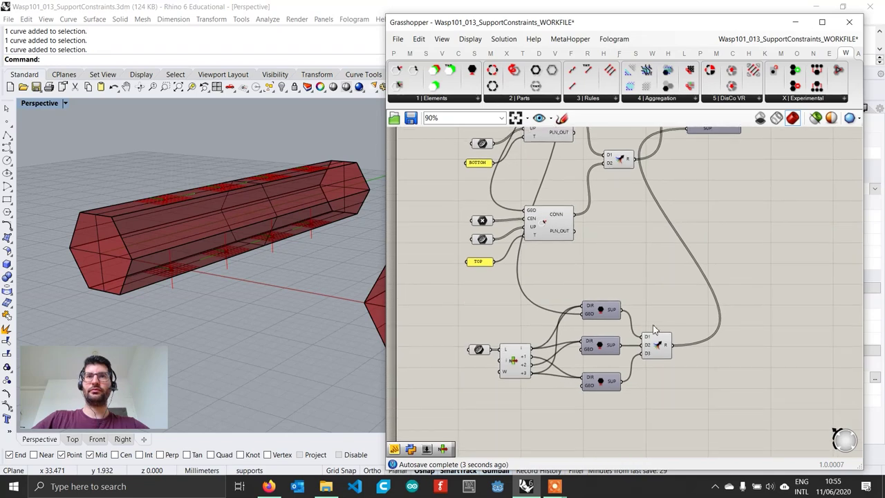
pyautogui.scroll(-1, 643, 331)
pyautogui.scroll(-1, 644, 321)
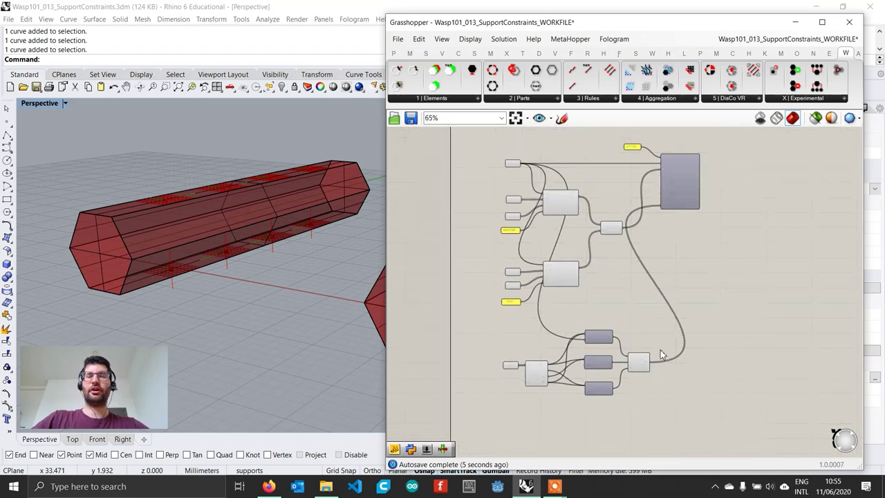
pyautogui.moveTo(659, 368); pyautogui.dragTo(651, 253, button='right')
pyautogui.moveTo(630, 431); pyautogui.dragTo(624, 298, button='right')
pyautogui.scroll(4, 609, 314)
pyautogui.moveTo(290, 310); pyautogui.dragTo(200, 318, button='right')
pyautogui.scroll(-1, 199, 318)
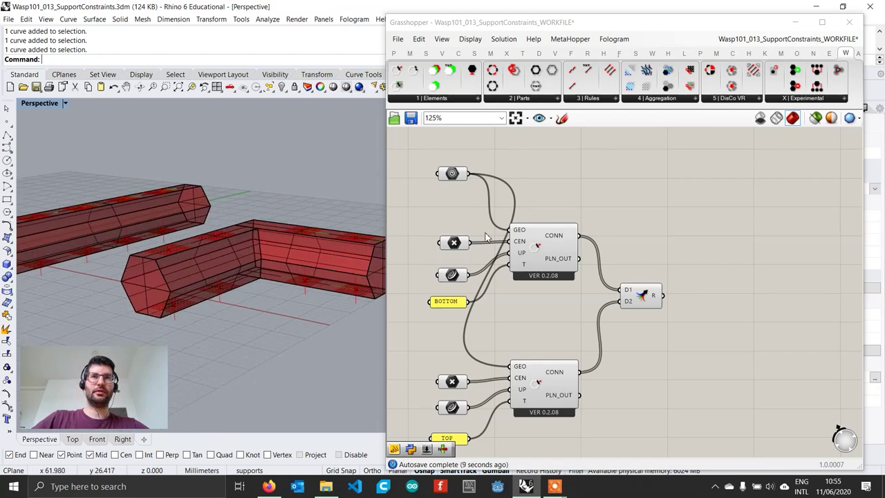
pyautogui.click(548, 250)
pyautogui.click(606, 210)
pyautogui.scroll(-1, 606, 211)
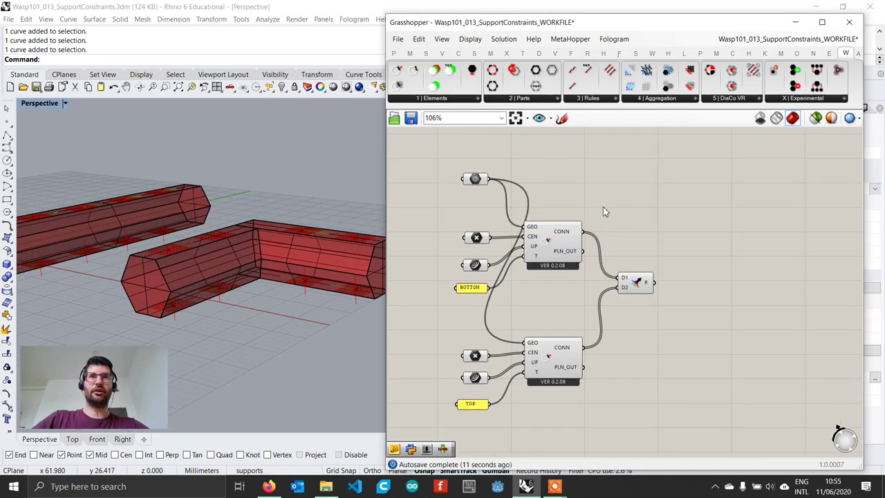
# - Place a Wasp Advanced Part component beyond the Merge component of the angled stick's connections
pyautogui.click(533, 98)
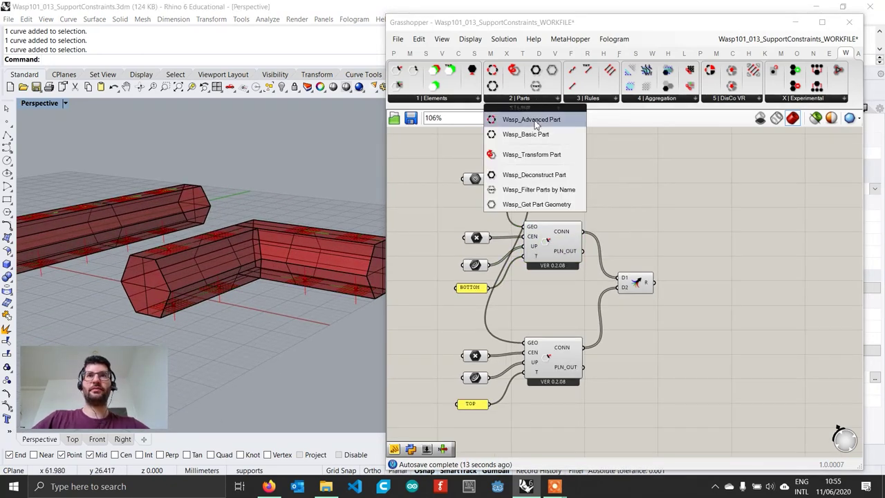
pyautogui.click(531, 119)
pyautogui.click(748, 217)
pyautogui.moveTo(754, 229); pyautogui.dragTo(751, 219)
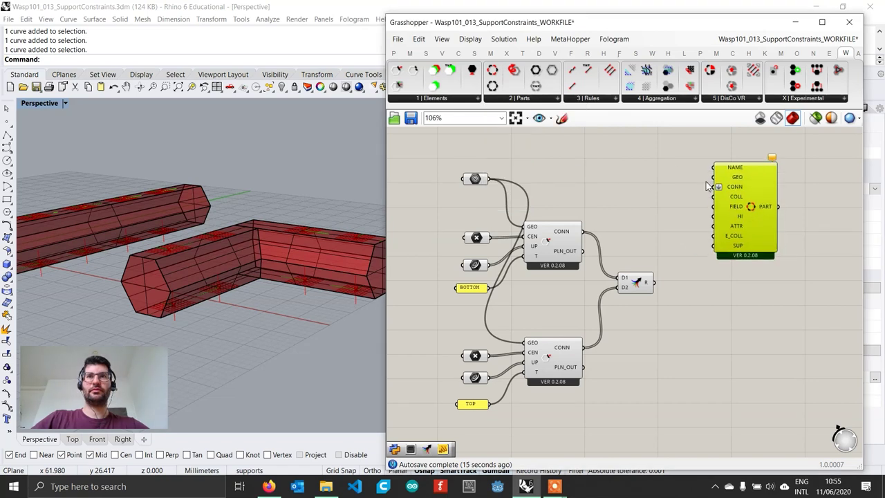
# - Create a text panel containing ANGLE next to the NAME input of the new Advanced Part component
pyautogui.doubleClick(681, 164)
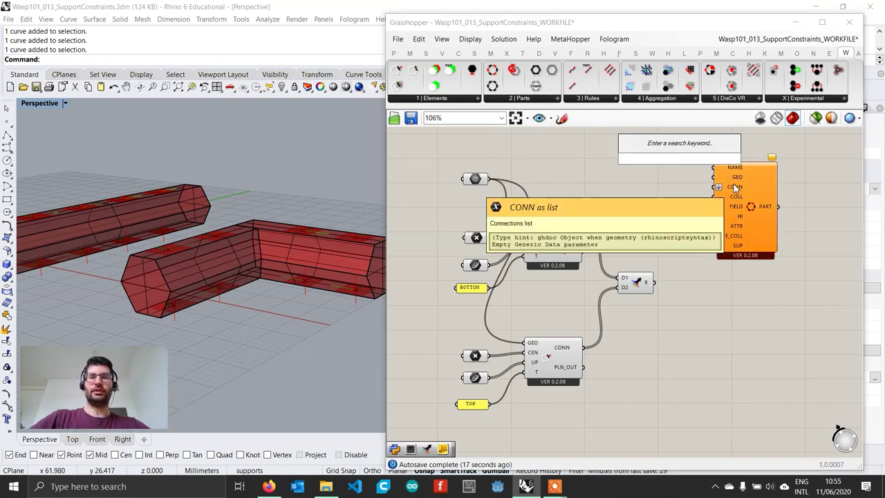
pyautogui.write('ANGLE')
pyautogui.press('BackSpace')
pyautogui.press('BackSpace')
pyautogui.press('BackSpace')
pyautogui.press('BackSpace')
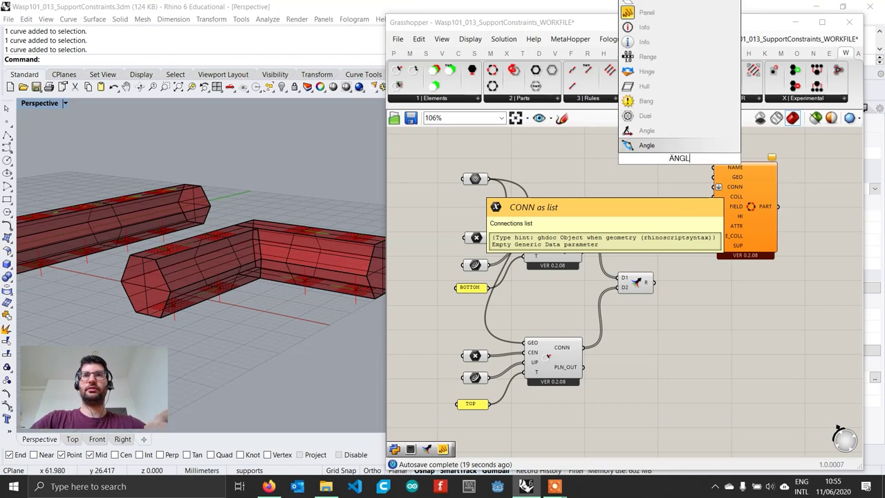
pyautogui.press('BackSpace')
pyautogui.write('"ANGLE')
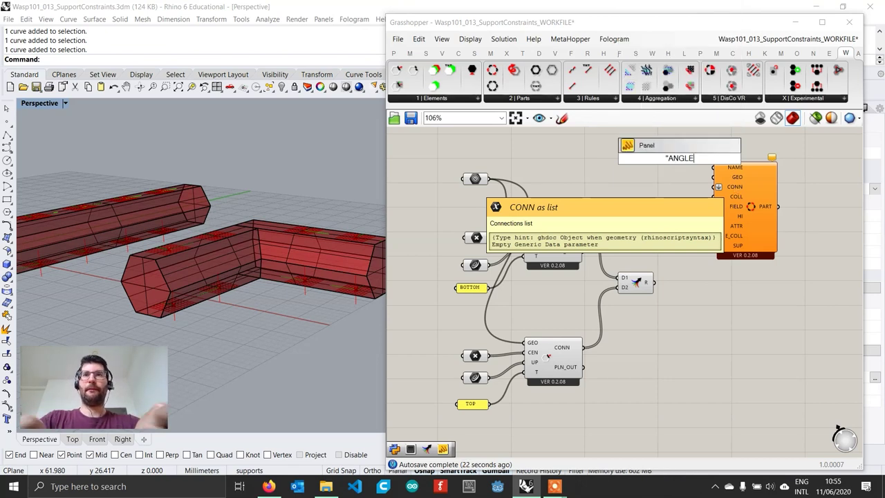
pyautogui.press('Return')
pyautogui.scroll(2, 659, 161)
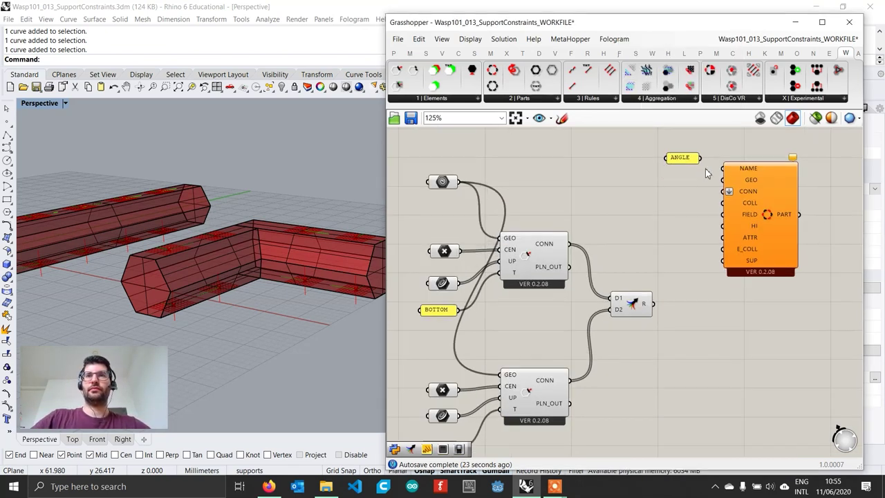
# - Connect the ANGLE panel, the angled stick's geometry and its merged connections to the Advanced Part's NAME, GEO and CONN inputs
pyautogui.moveTo(701, 158); pyautogui.dragTo(724, 169)
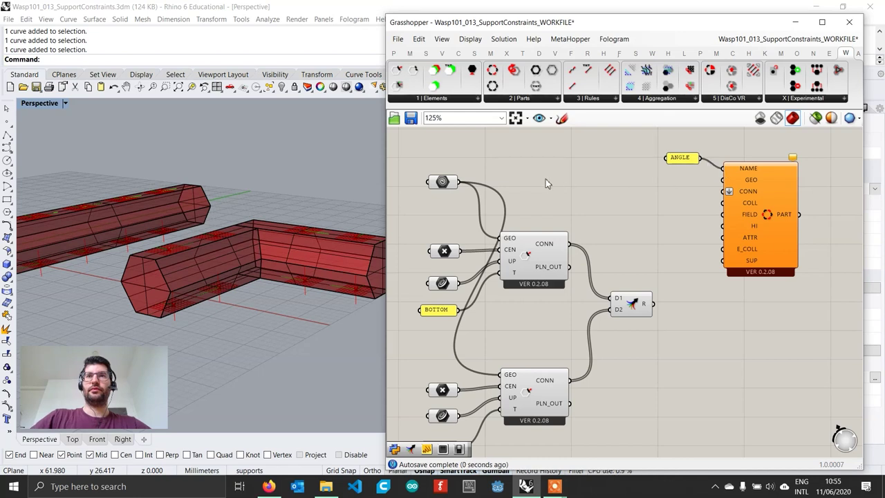
pyautogui.moveTo(461, 183); pyautogui.dragTo(725, 181)
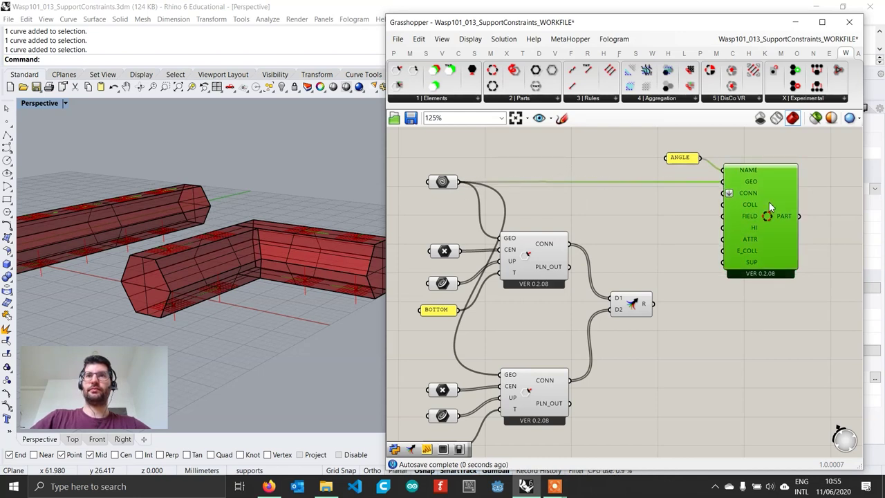
pyautogui.moveTo(655, 308); pyautogui.dragTo(728, 197)
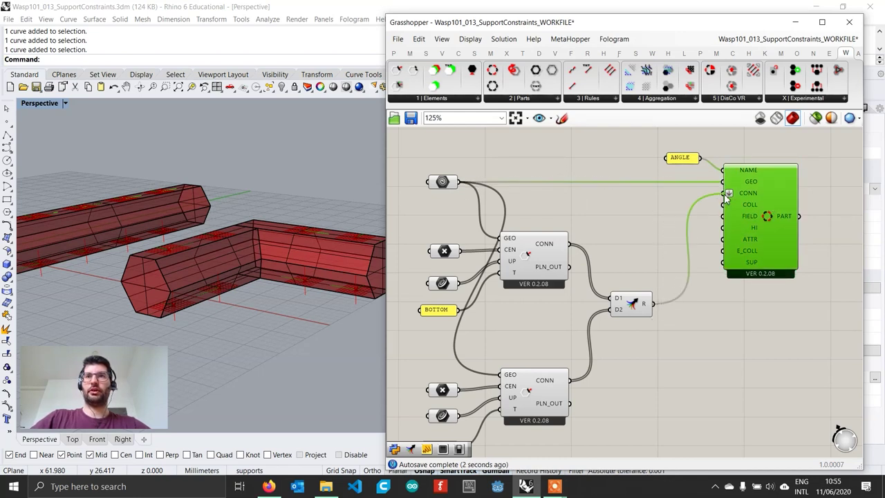
# - Place a Curve parameter below the TOP panel of the angled stick's connections
pyautogui.scroll(-3, 689, 290)
pyautogui.scroll(2, 685, 296)
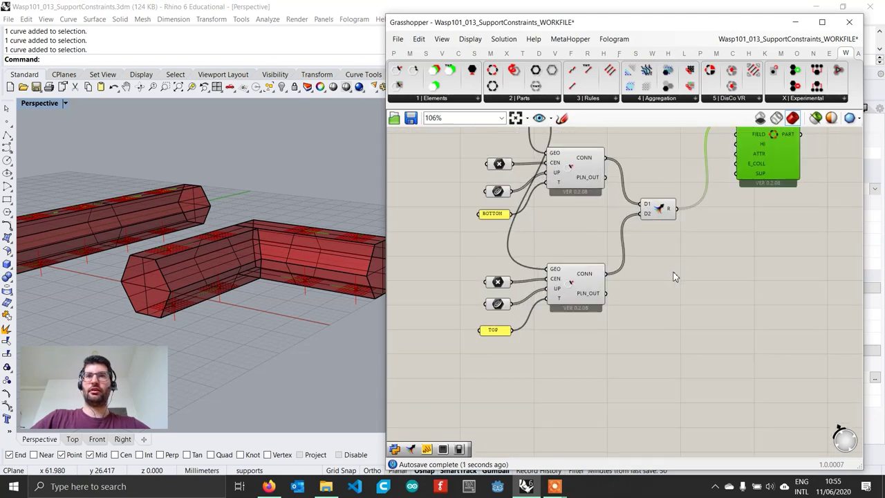
pyautogui.scroll(3, 551, 381)
pyautogui.doubleClick(469, 357)
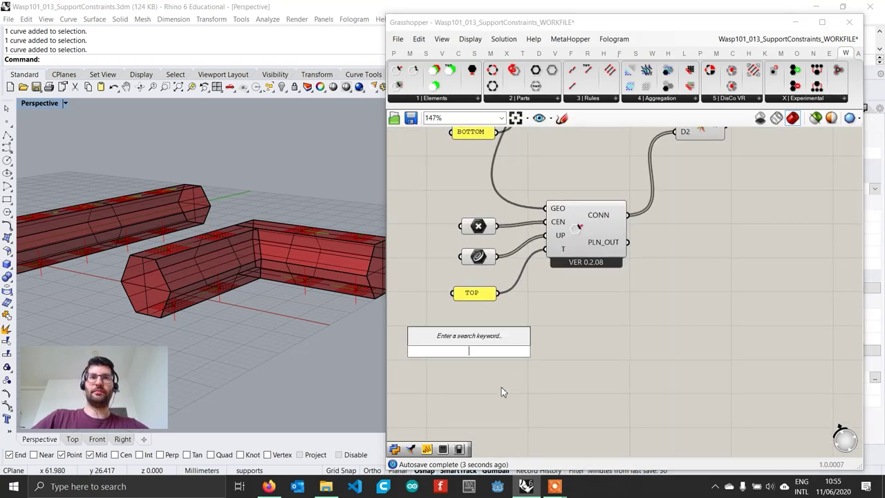
pyautogui.write('curve')
pyautogui.press('Return')
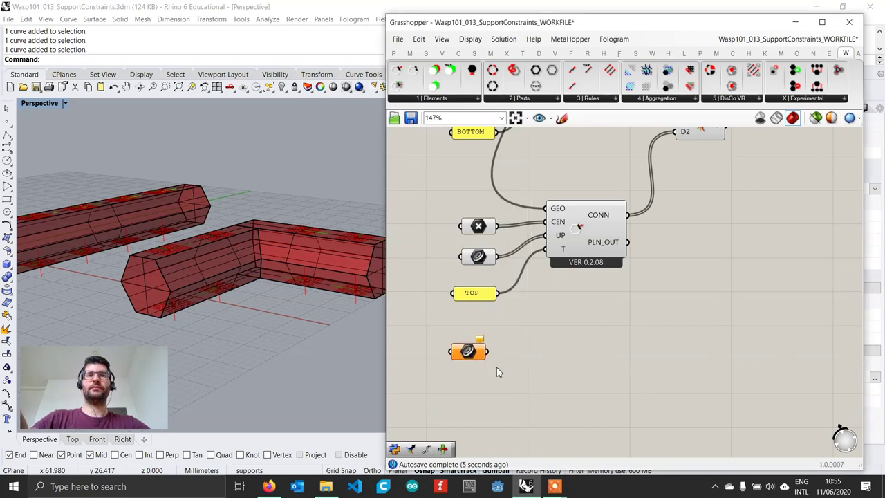
# - Reference the angled stick's four vertical support lines from Rhino in the new Curve parameter, working from one end of the stick to the other
pyautogui.click(473, 357)
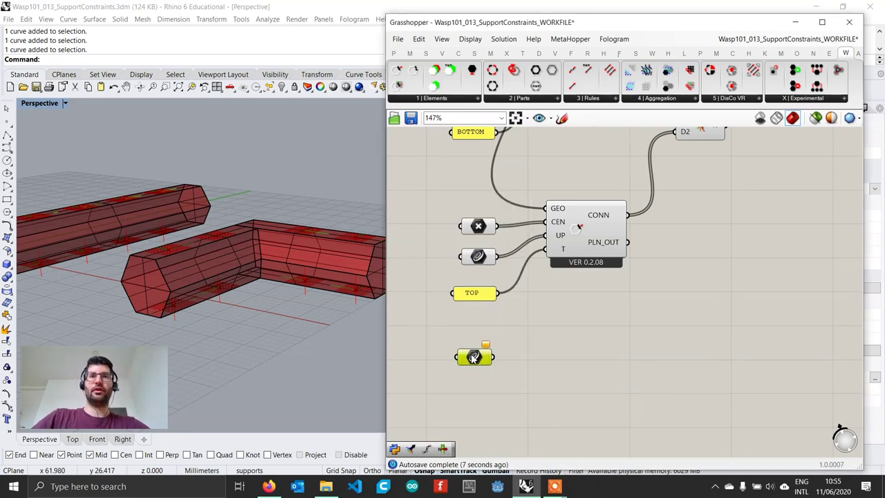
pyautogui.rightClick(473, 357)
pyautogui.click(529, 402)
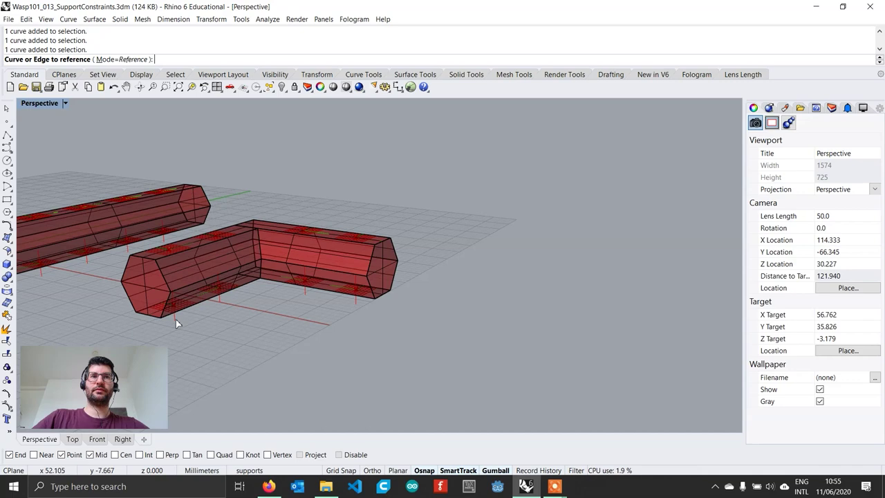
pyautogui.click(176, 318)
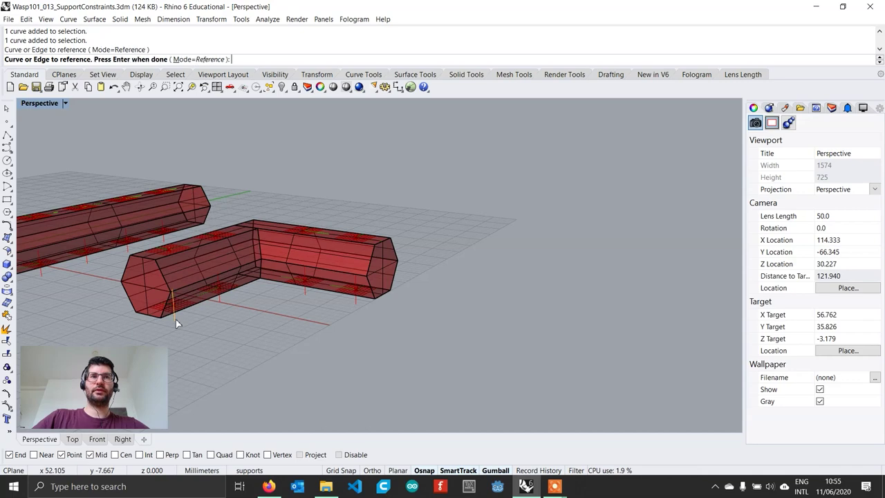
pyautogui.click(218, 294)
pyautogui.click(302, 297)
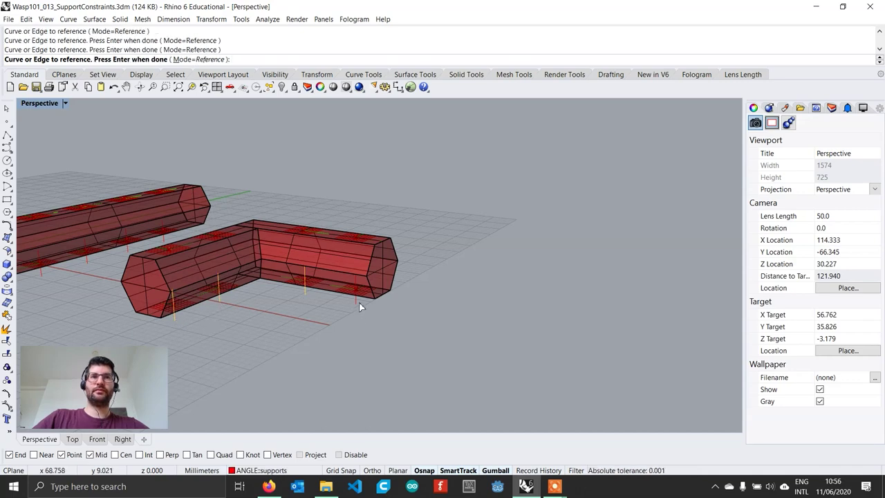
pyautogui.click(363, 309)
pyautogui.press('Return')
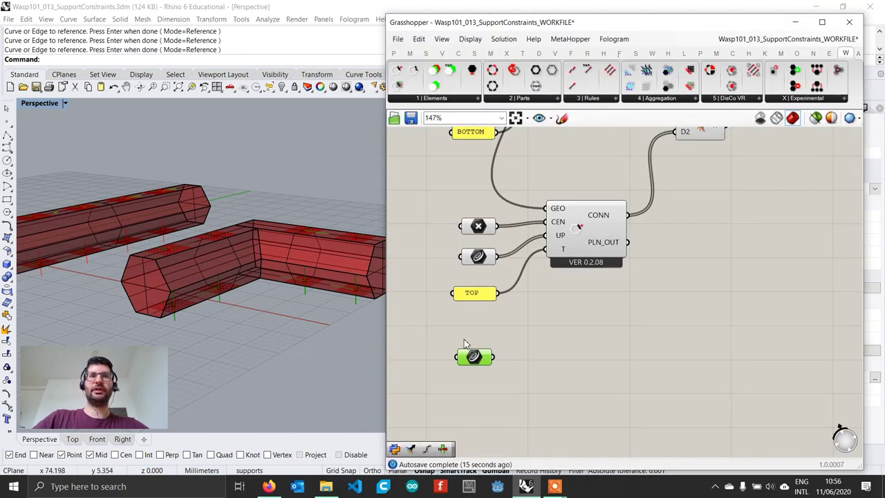
# - Add a List Item component beside the support Curve parameter and connect the curves to its L input
pyautogui.moveTo(484, 359); pyautogui.dragTo(481, 373)
pyautogui.moveTo(488, 381); pyautogui.dragTo(487, 351, button='right')
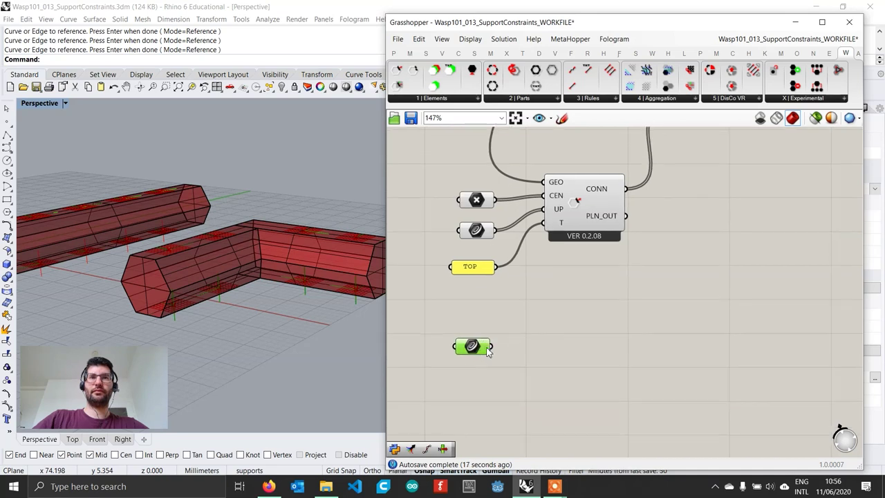
pyautogui.doubleClick(575, 369)
pyautogui.write('item')
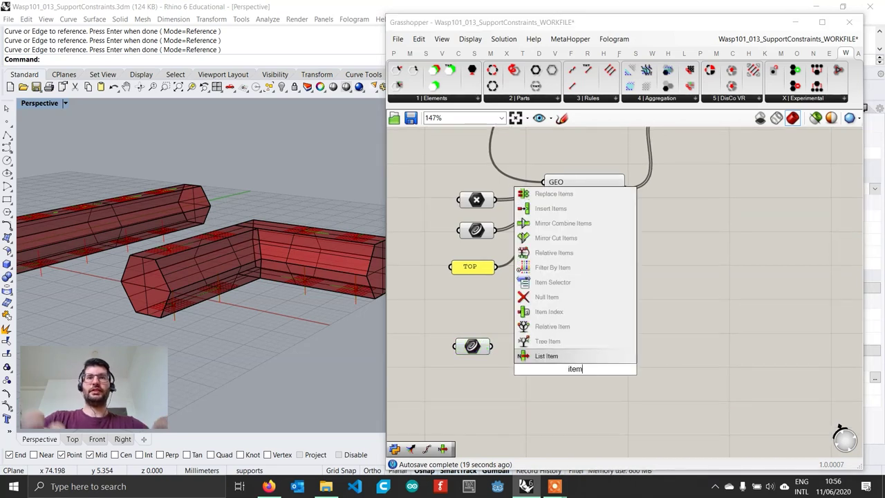
pyautogui.click(569, 361)
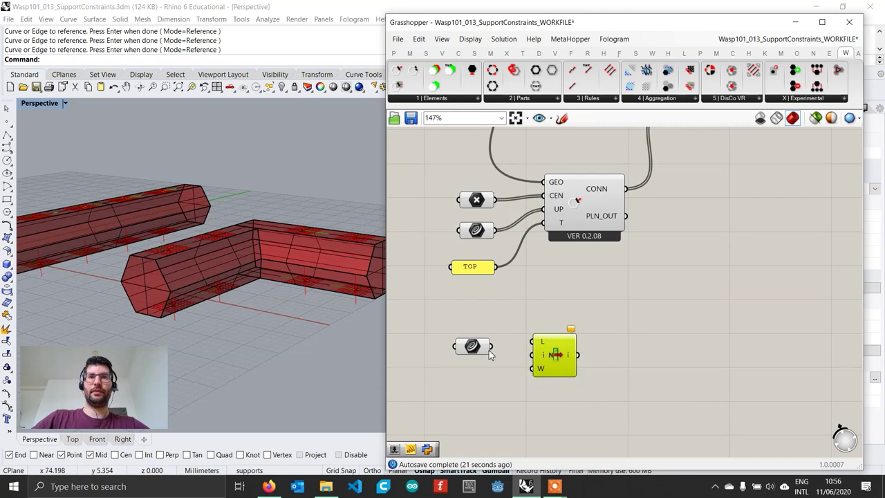
pyautogui.moveTo(491, 346); pyautogui.dragTo(535, 342)
# - Extend the List Item component with the additional outputs +1, +2 and +3
pyautogui.scroll(5, 555, 367)
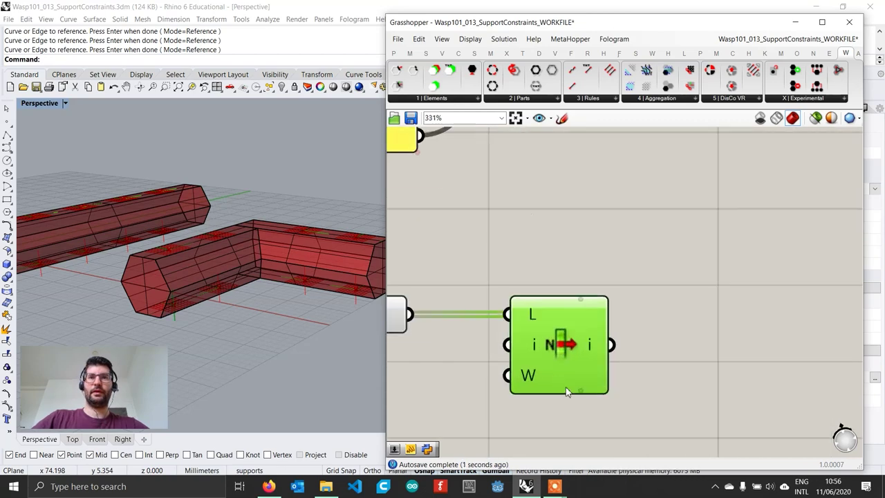
pyautogui.click(580, 391)
pyautogui.click(580, 390)
pyautogui.click(580, 391)
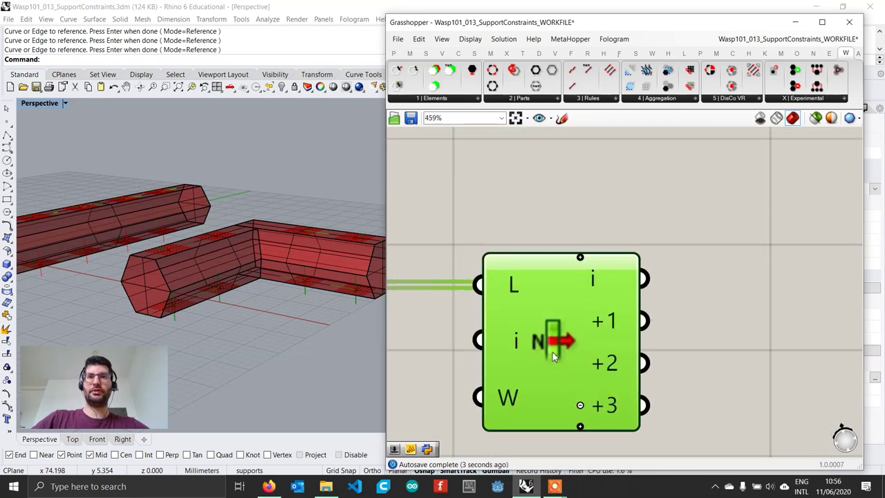
pyautogui.scroll(-4, 557, 352)
pyautogui.click(649, 361)
pyautogui.moveTo(649, 361); pyautogui.dragTo(594, 359, button='right')
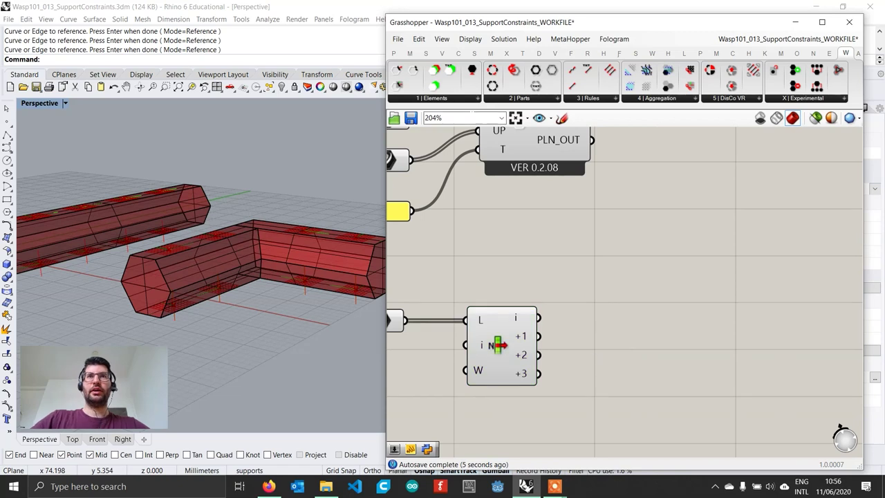
# - Place a Wasp Support component beyond the List Item of the angled stick's support curves
pyautogui.click(468, 99)
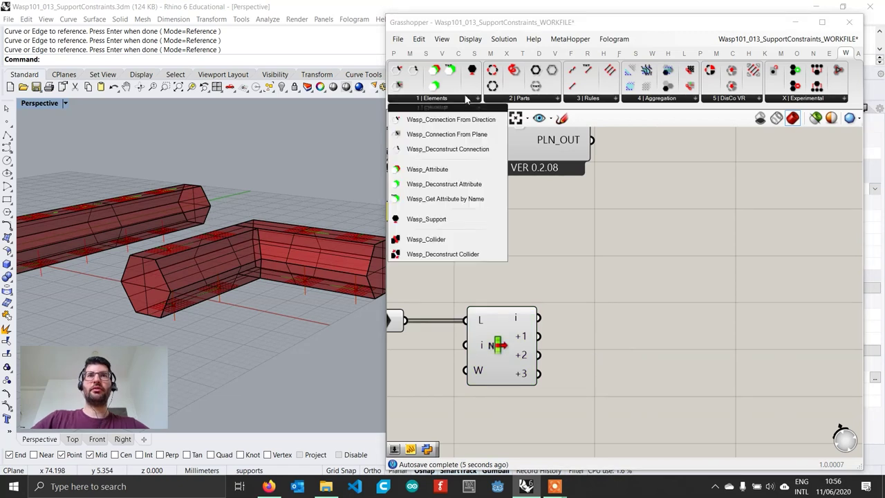
pyautogui.click(437, 218)
pyautogui.click(692, 297)
# - Identify the two outer support lines in Rhino and connect List Item outputs i and +3 to the Wasp Support's DIR input
pyautogui.click(522, 336)
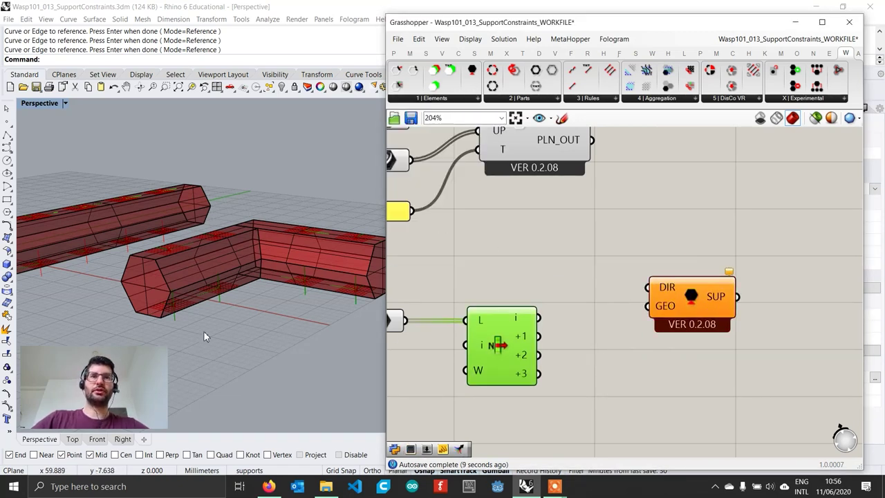
pyautogui.click(175, 319)
pyautogui.keyDown('shift'); pyautogui.click(354, 301); pyautogui.keyUp('shift')
pyautogui.keyDown('shift'); pyautogui.click(353, 300); pyautogui.keyUp('shift')
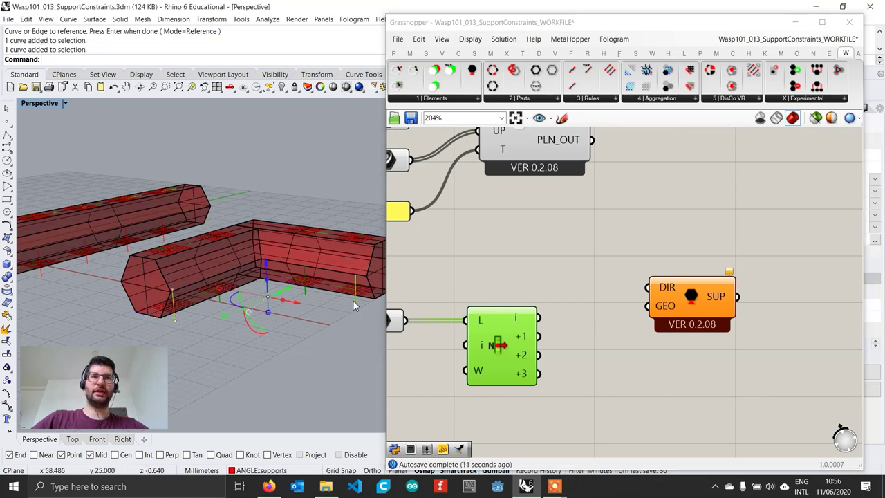
pyautogui.click(538, 318)
pyautogui.moveTo(538, 318); pyautogui.dragTo(648, 287)
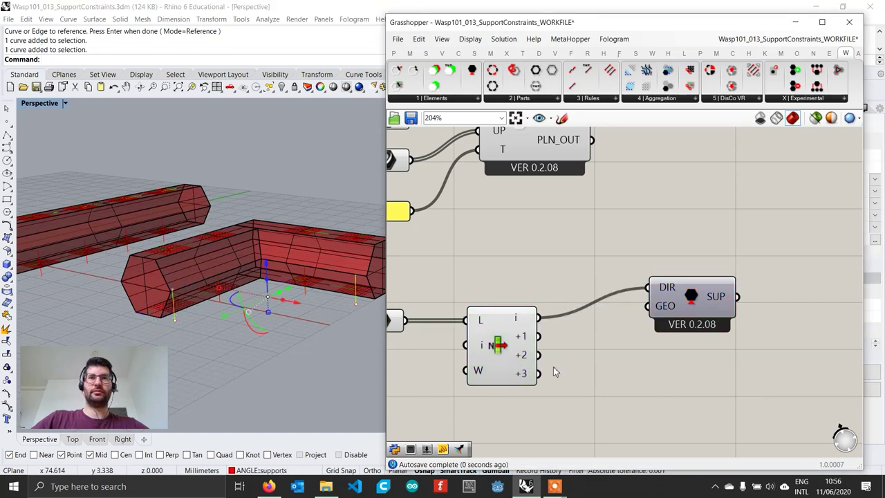
pyautogui.keyDown('shift'); pyautogui.moveTo(538, 374); pyautogui.dragTo(650, 287); pyautogui.keyUp('shift')
pyautogui.moveTo(690, 310); pyautogui.dragTo(703, 293)
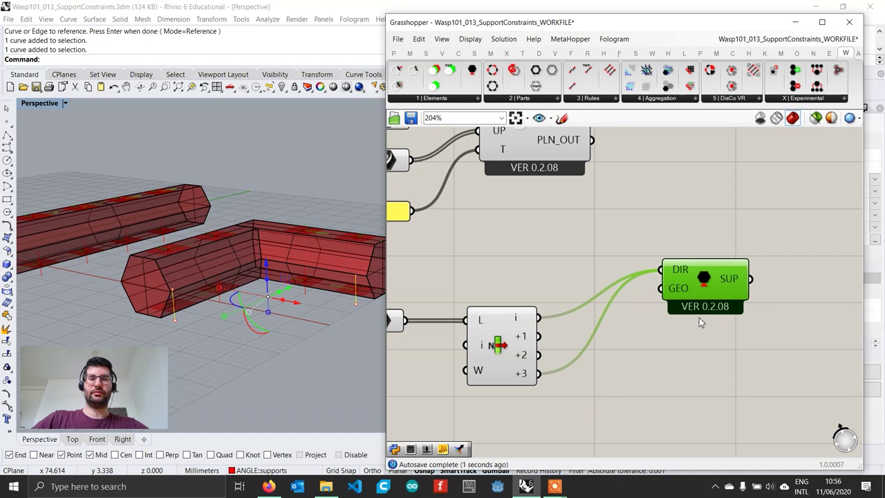
# - Place a second Wasp Support below the first and connect List Item outputs i and +2 to its DIR input
pyautogui.moveTo(450, 68); pyautogui.dragTo(687, 365)
pyautogui.click(218, 347)
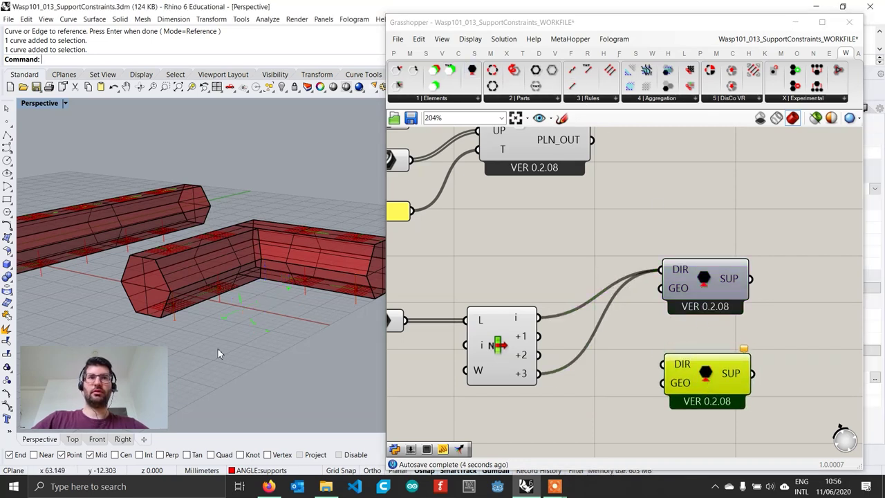
pyautogui.click(181, 319)
pyautogui.click(301, 291)
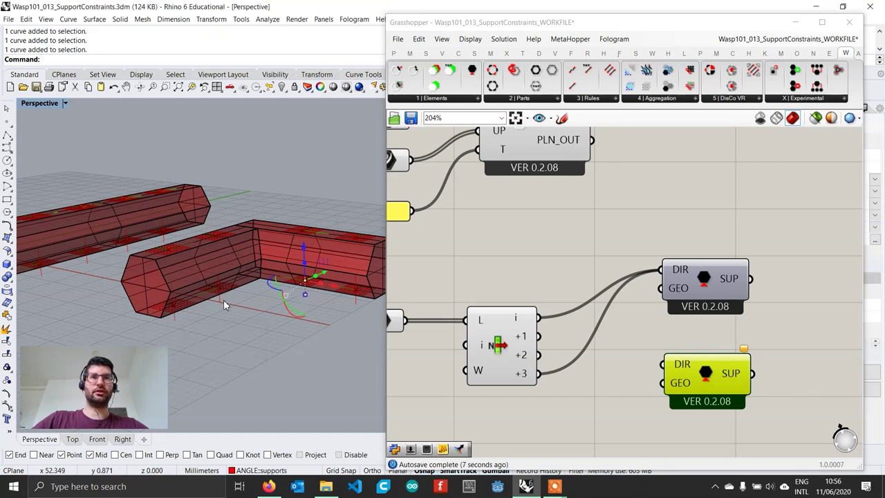
pyautogui.click(350, 320)
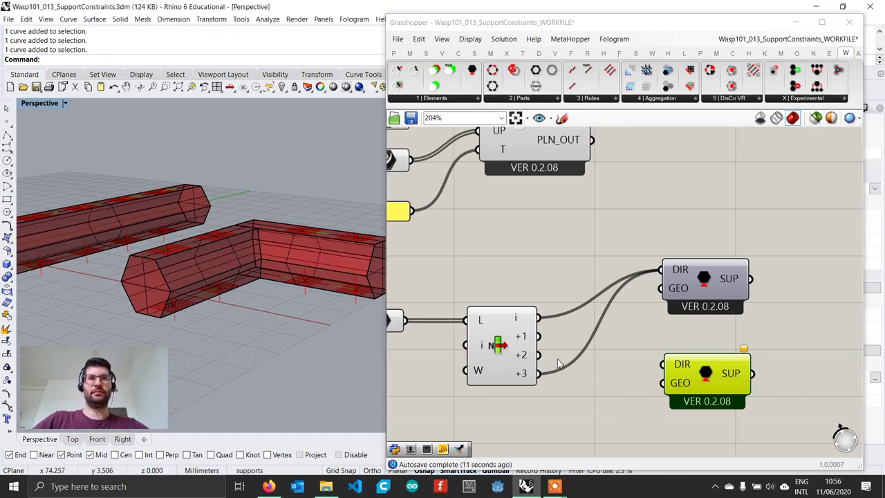
pyautogui.moveTo(538, 317); pyautogui.dragTo(662, 364)
pyautogui.moveTo(543, 355); pyautogui.dragTo(663, 365)
pyautogui.moveTo(721, 401); pyautogui.dragTo(721, 371)
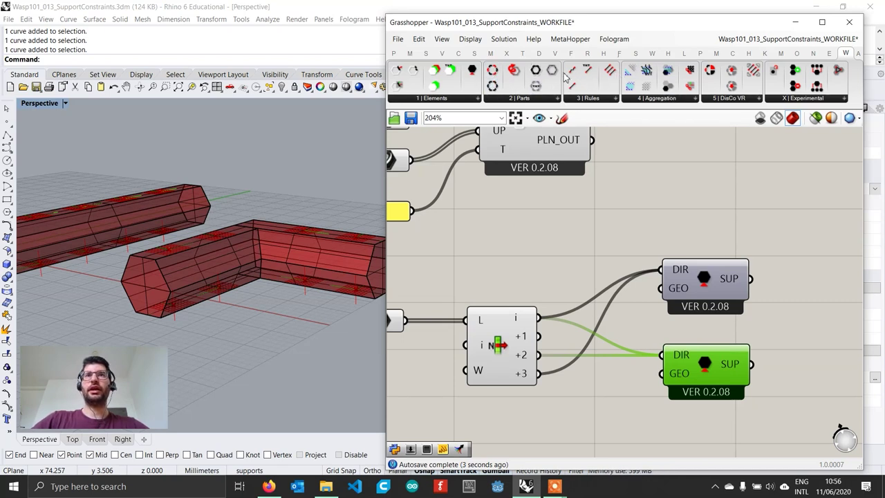
# - Add a third Wasp Support below the second and connect List Item outputs +1 and +3 to its DIR input
pyautogui.moveTo(471, 70); pyautogui.dragTo(697, 377)
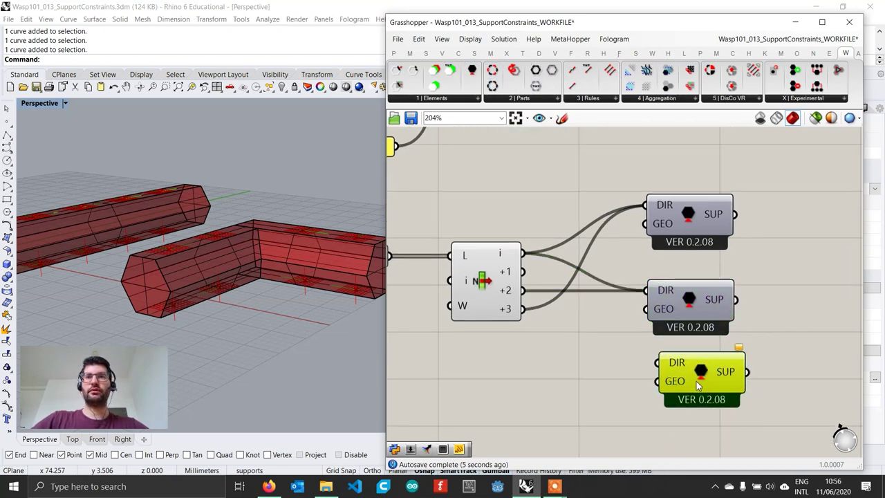
pyautogui.moveTo(523, 271); pyautogui.dragTo(657, 365)
pyautogui.keyDown('shift'); pyautogui.moveTo(527, 306); pyautogui.dragTo(657, 364); pyautogui.keyUp('shift')
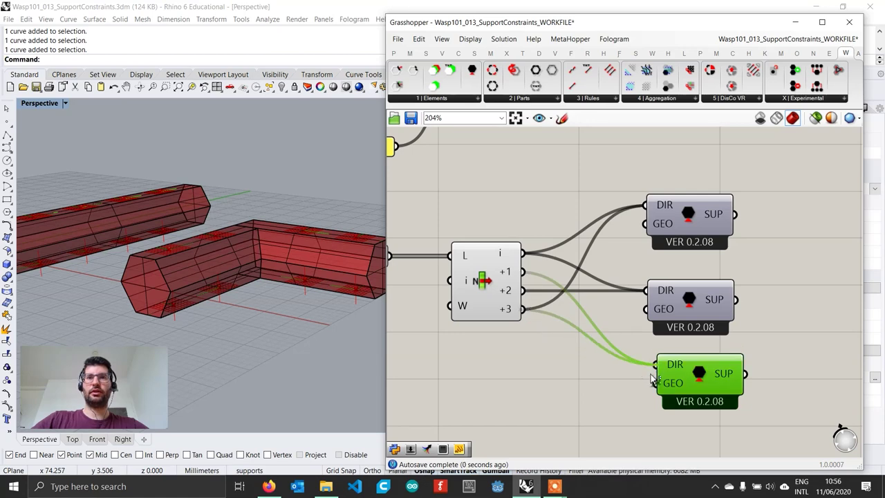
# - Place a Merge component beyond the three Wasp Supports and connect their SUP outputs to D1, D2 and D3
pyautogui.scroll(-2, 630, 377)
pyautogui.doubleClick(701, 330)
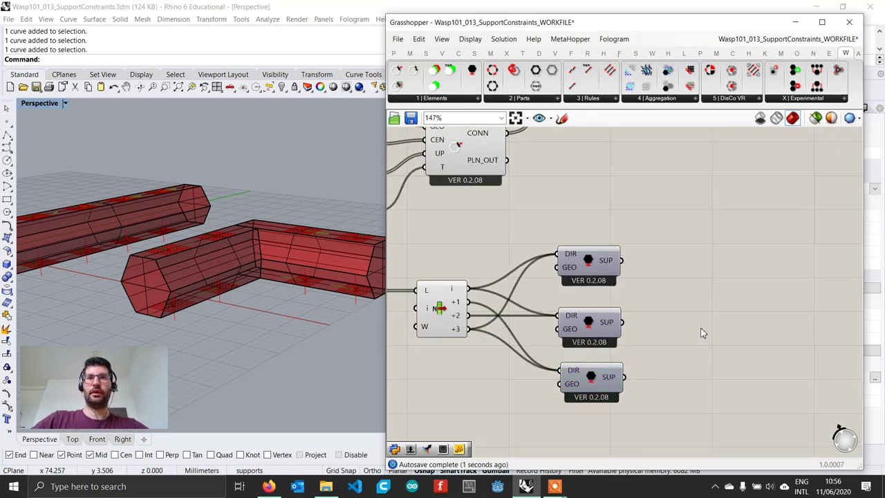
pyautogui.write('merge')
pyautogui.press('Return')
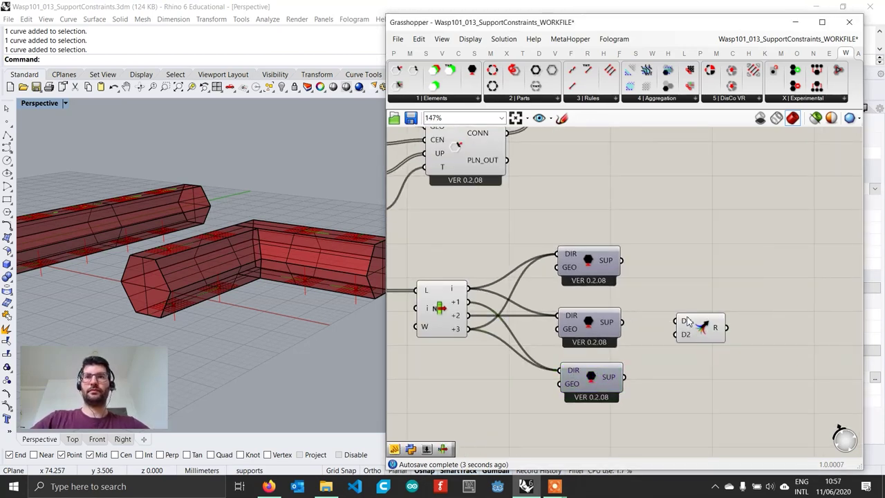
pyautogui.moveTo(684, 309); pyautogui.dragTo(676, 320)
pyautogui.moveTo(622, 321); pyautogui.dragTo(676, 334)
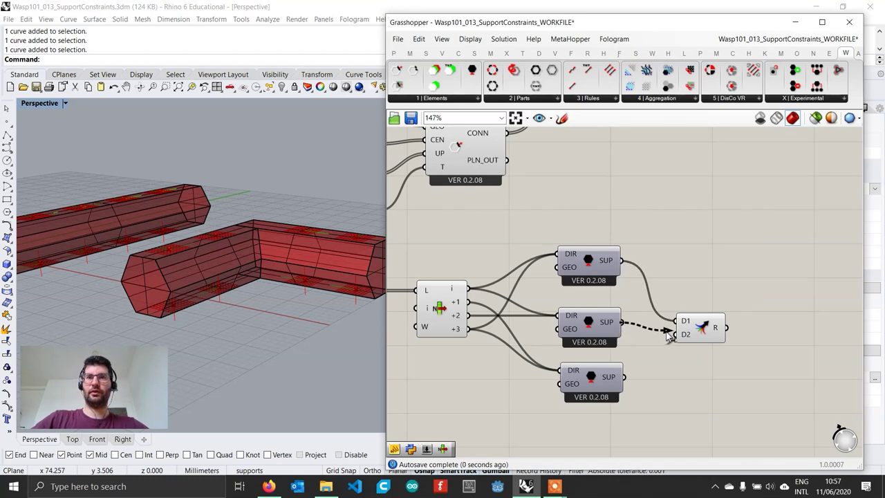
pyautogui.moveTo(623, 377); pyautogui.dragTo(674, 346)
# - Keep only inputs D1 to D3 on the supports' Merge and connect its result to the angled Advanced Part's SUP input
pyautogui.scroll(5, 674, 345)
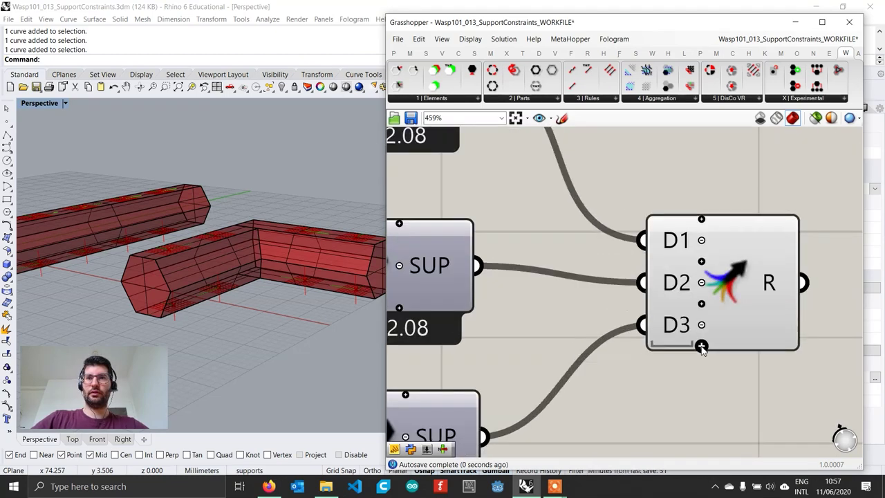
pyautogui.scroll(-1, 742, 323)
pyautogui.click(708, 309)
pyautogui.scroll(-6, 691, 331)
pyautogui.moveTo(660, 346); pyautogui.dragTo(649, 195)
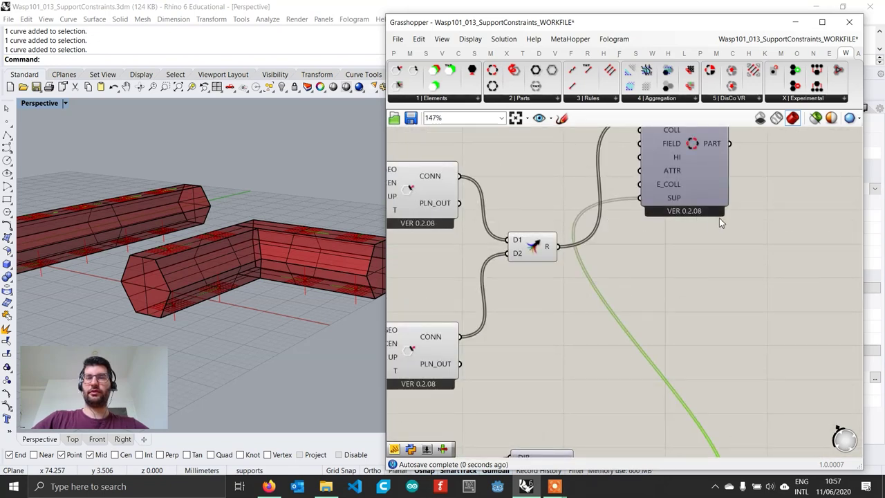
# - Place a new Merge component beyond the straight stick's Advanced Part and supports
pyautogui.scroll(-4, 719, 218)
pyautogui.scroll(-3, 583, 277)
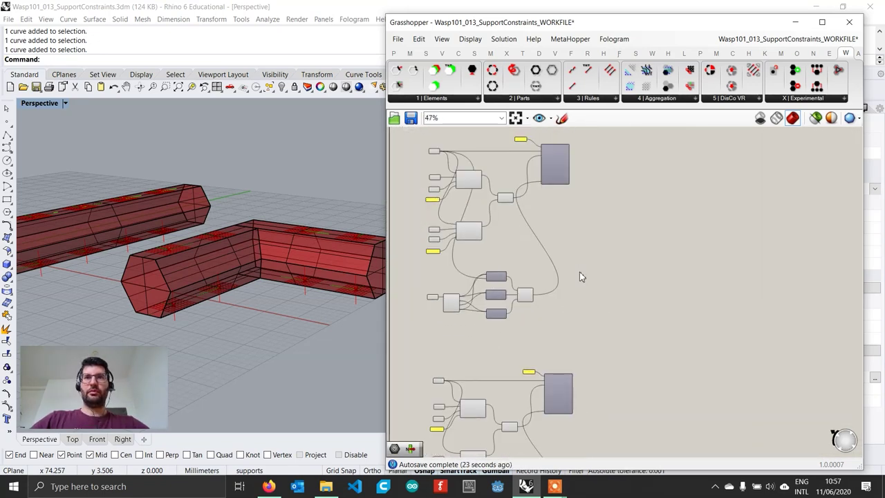
pyautogui.doubleClick(627, 271)
pyautogui.write('merge')
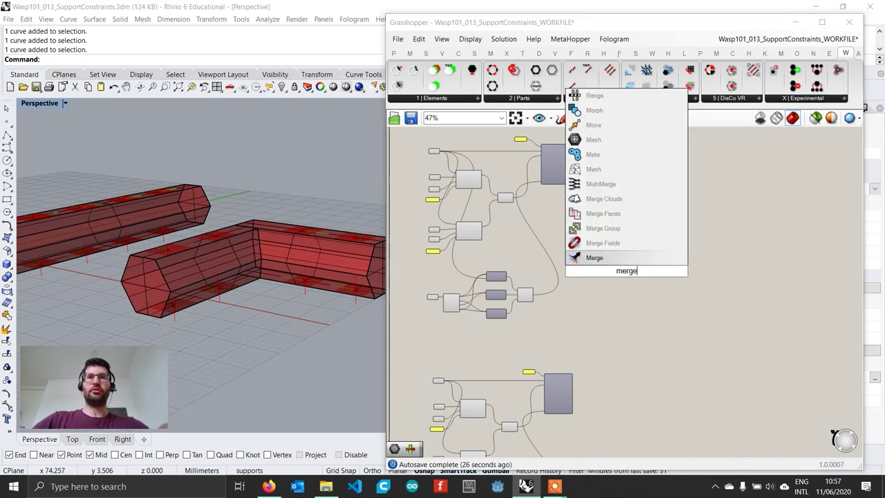
pyautogui.click(606, 257)
# - Connect the PART outputs of the straight and angled Advanced Parts to inputs D1 and D2 of the new Merge
pyautogui.scroll(5, 569, 154)
pyautogui.moveTo(574, 164); pyautogui.dragTo(684, 402)
pyautogui.scroll(-2, 683, 438)
pyautogui.moveTo(683, 437); pyautogui.dragTo(599, 246, button='right')
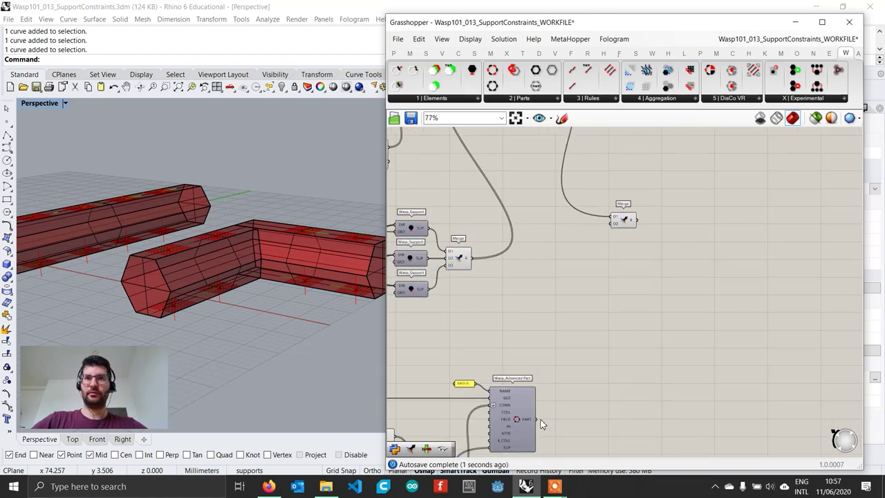
pyautogui.moveTo(540, 420); pyautogui.dragTo(609, 227)
# - Remove the unused D3 input from the parts' Merge and reposition the component beyond the two Advanced Parts
pyautogui.scroll(8, 609, 227)
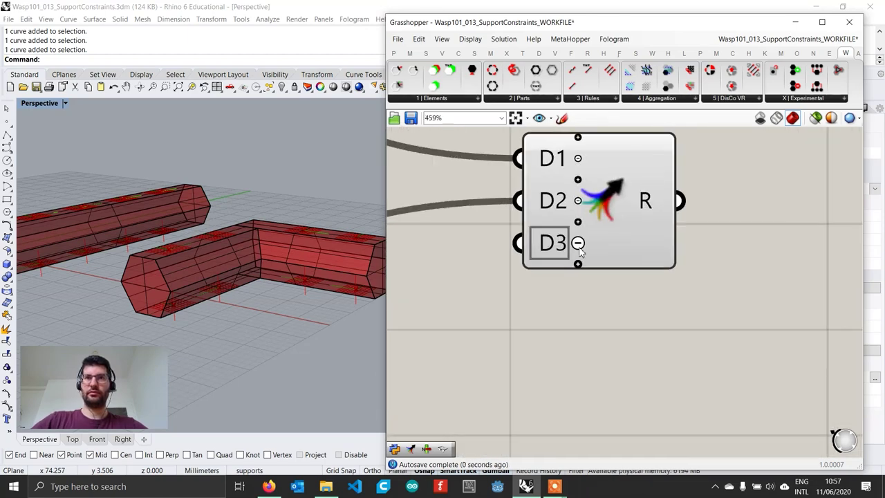
pyautogui.click(578, 244)
pyautogui.scroll(-5, 581, 253)
pyautogui.moveTo(594, 242); pyautogui.dragTo(545, 367, button='right')
pyautogui.scroll(-3, 545, 367)
pyautogui.moveTo(546, 367); pyautogui.dragTo(588, 284)
pyautogui.moveTo(551, 318); pyautogui.dragTo(558, 298)
pyautogui.click(654, 303)
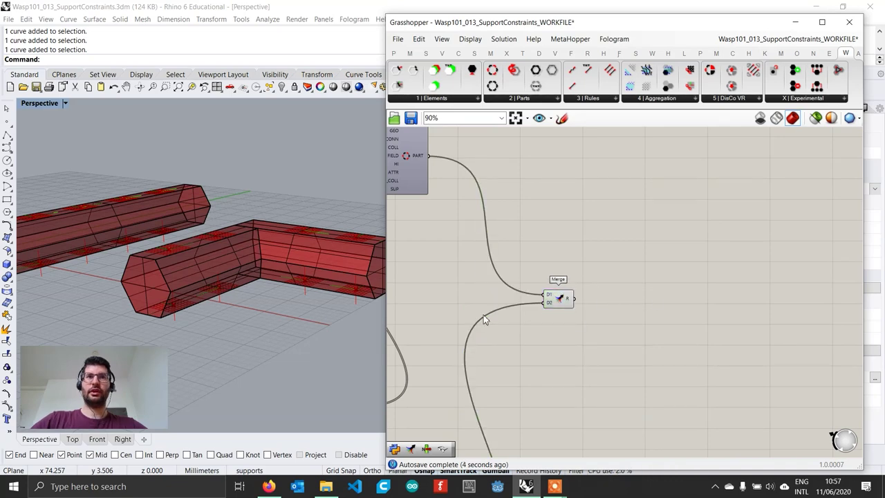
# - Place a Wasp_Stochastic Aggregation component beyond the parts' Merge, leaving room between them for further inputs
pyautogui.scroll(3, 549, 312)
pyautogui.click(451, 296)
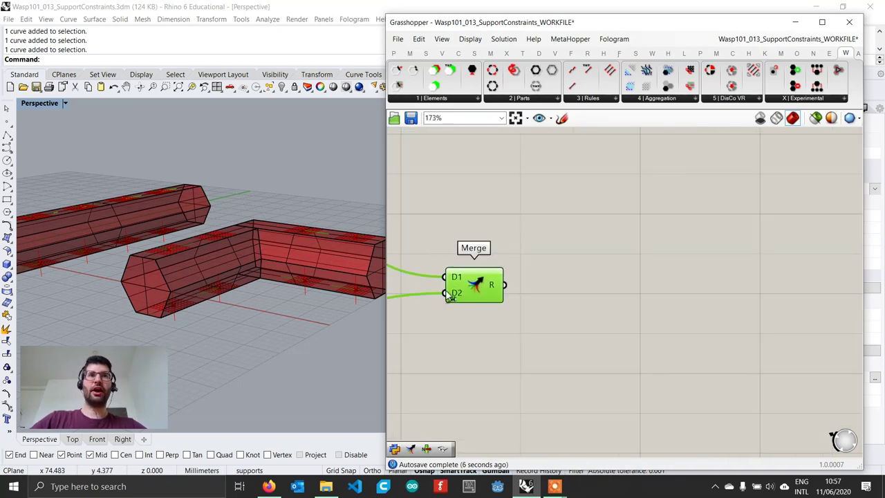
pyautogui.scroll(-3, 253, 270)
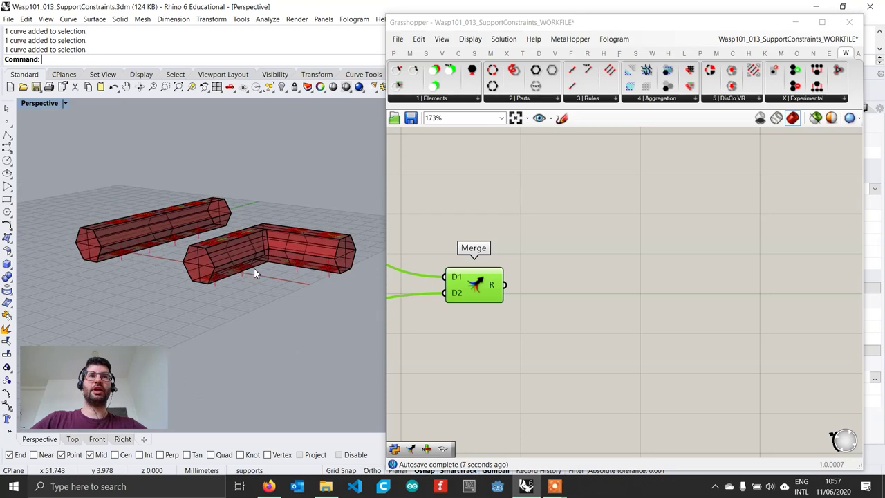
pyautogui.click(563, 306)
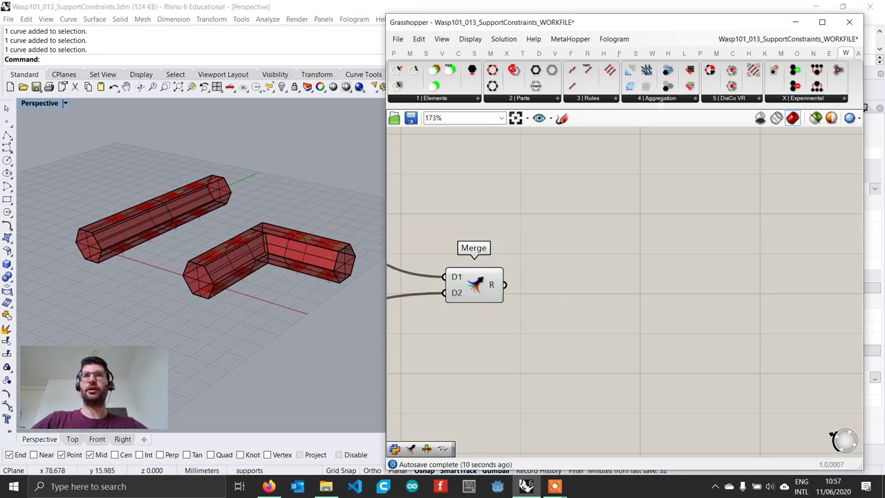
pyautogui.click(657, 98)
pyautogui.click(696, 198)
pyautogui.click(743, 299)
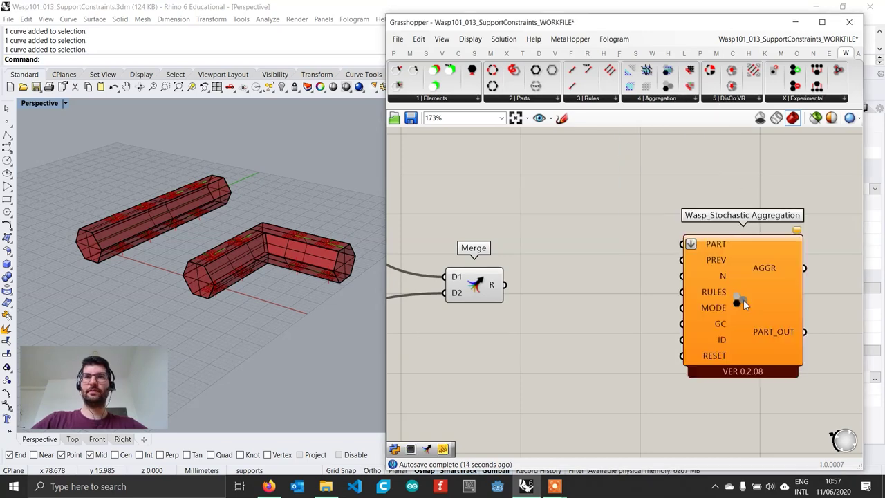
pyautogui.scroll(-3, 743, 299)
pyautogui.scroll(2, 675, 264)
# - Widen the Grasshopper window, space the two components apart and connect the parts' Merge result to the Stochastic Aggregation's PART input
pyautogui.click(477, 247)
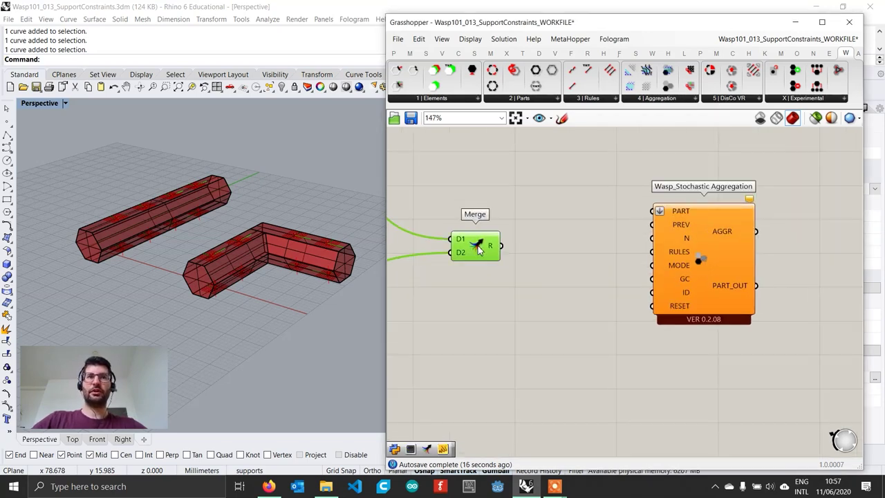
pyautogui.click(570, 270)
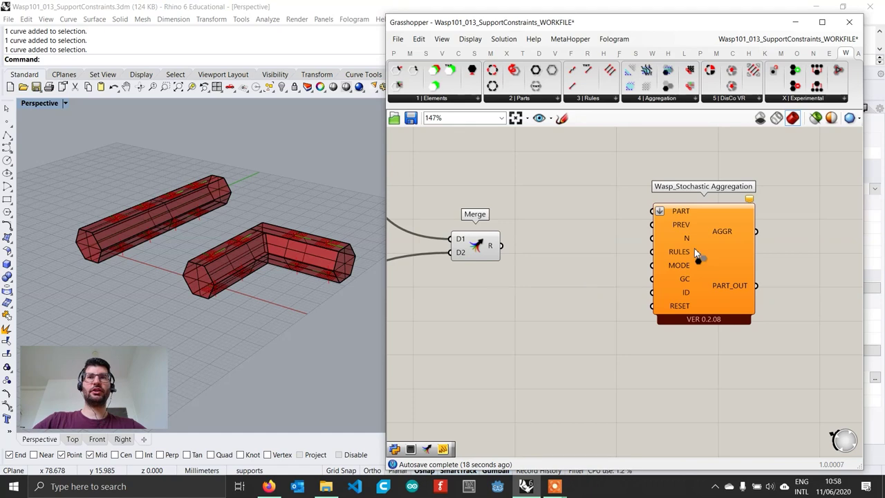
pyautogui.moveTo(669, 248)
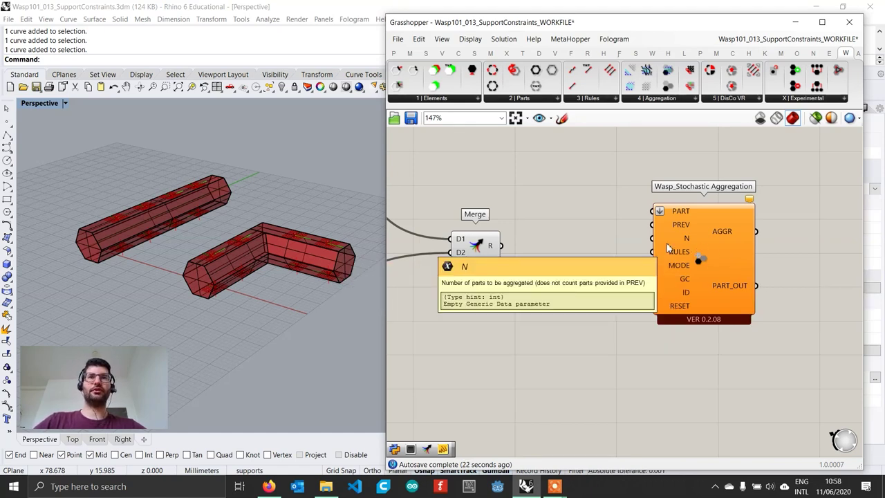
pyautogui.moveTo(721, 268)
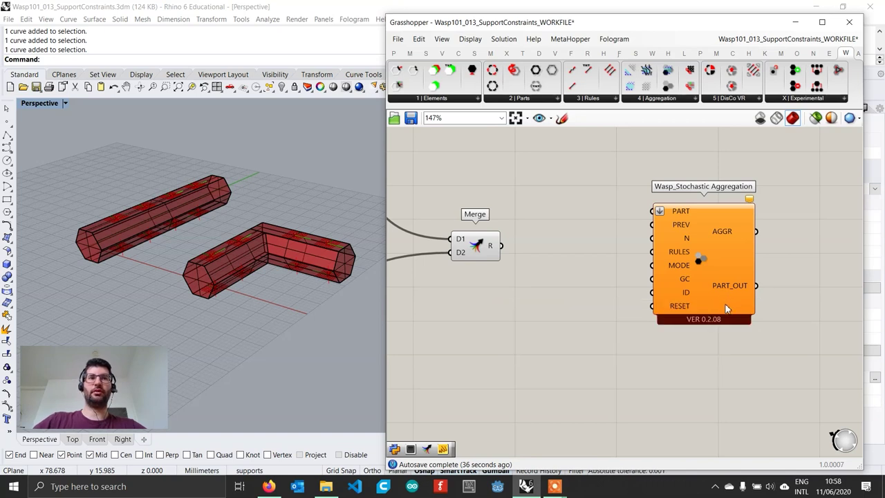
pyautogui.moveTo(701, 294); pyautogui.dragTo(688, 281, button='right')
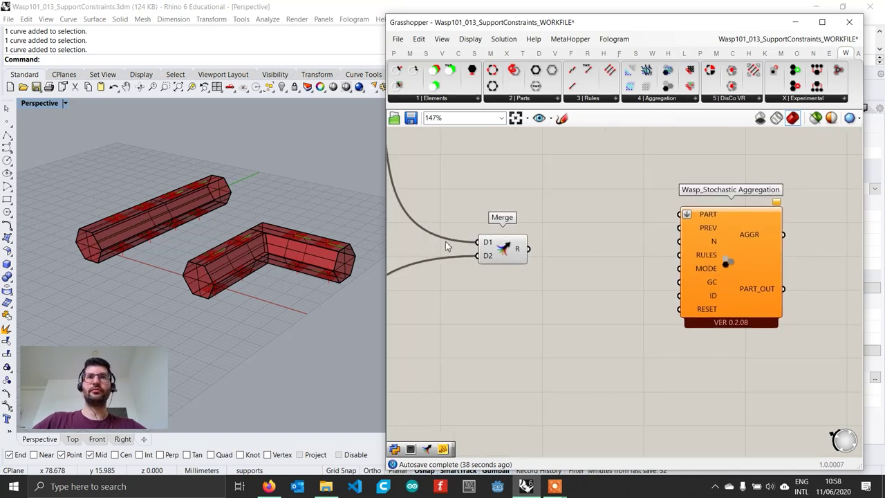
pyautogui.moveTo(387, 237); pyautogui.dragTo(307, 239)
pyautogui.moveTo(425, 257); pyautogui.dragTo(440, 221)
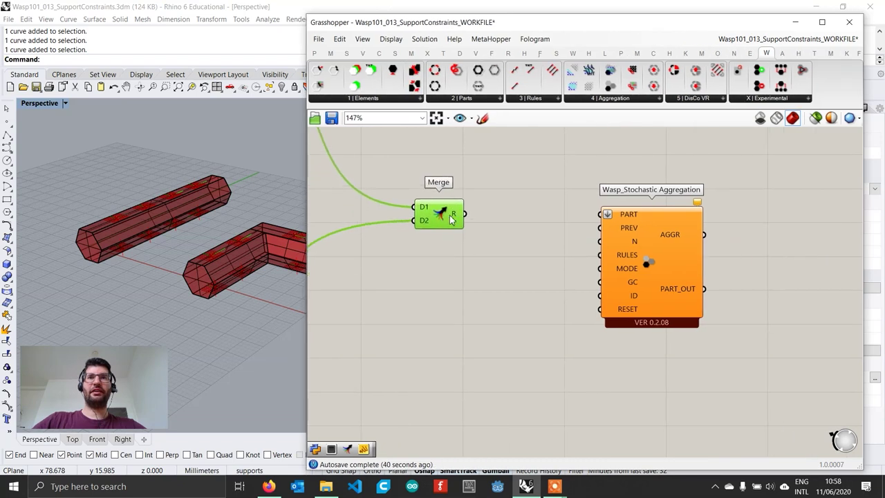
pyautogui.moveTo(680, 269); pyautogui.dragTo(746, 268)
pyautogui.moveTo(464, 213); pyautogui.dragTo(684, 214)
pyautogui.moveTo(707, 249); pyautogui.dragTo(726, 249)
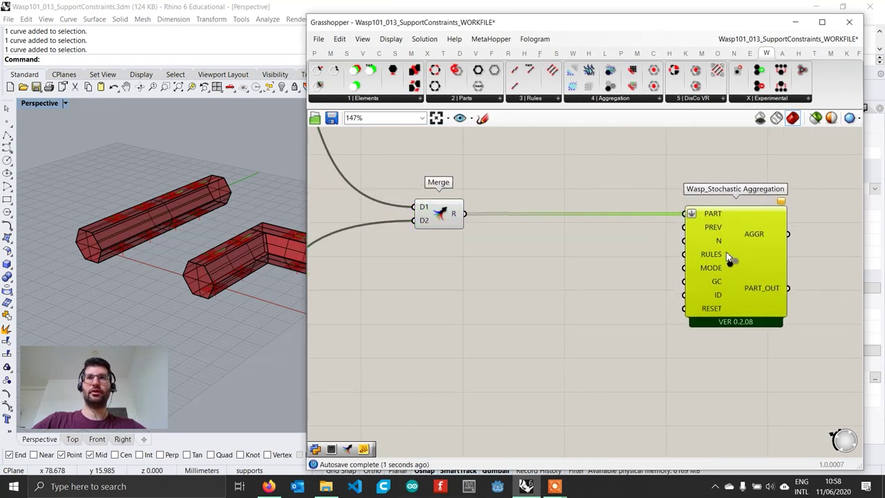
# - Add a number slider set to 120 to the Stochastic Aggregation's N input and move both farther from the Merge
pyautogui.click(612, 245)
pyautogui.doubleClick(612, 245)
pyautogui.write('12')
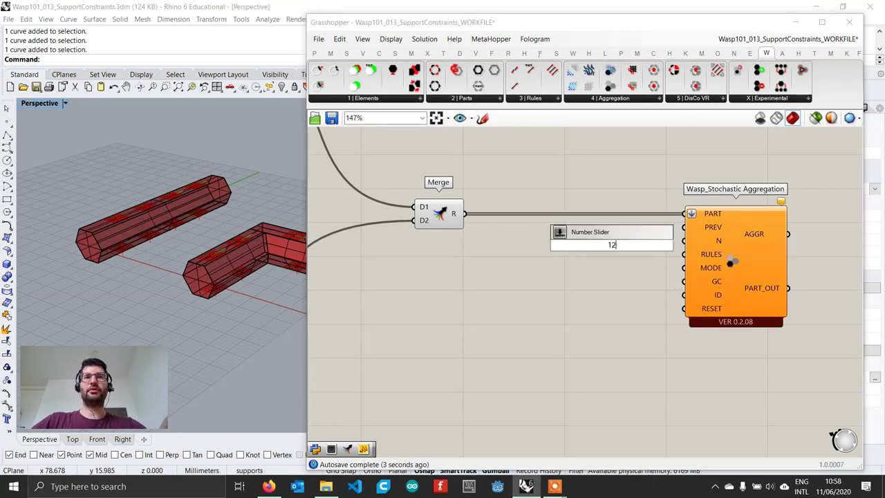
pyautogui.write('0')
pyautogui.press('Return')
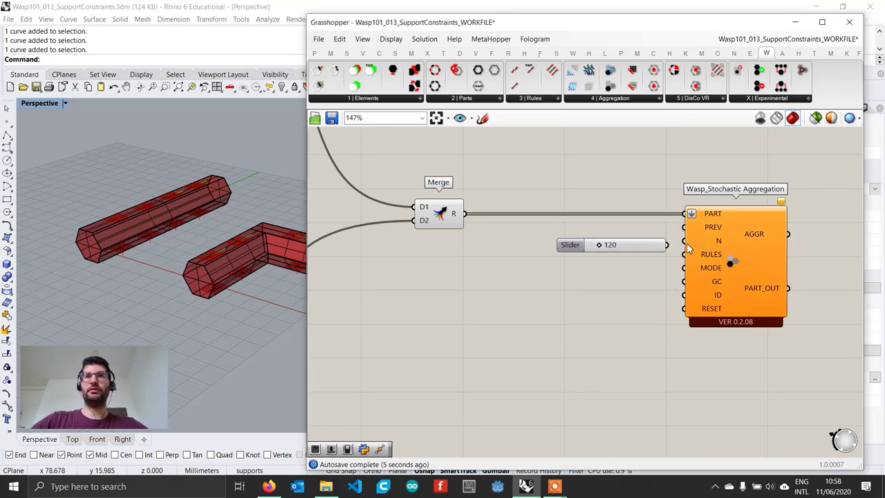
pyautogui.moveTo(670, 245); pyautogui.dragTo(645, 239)
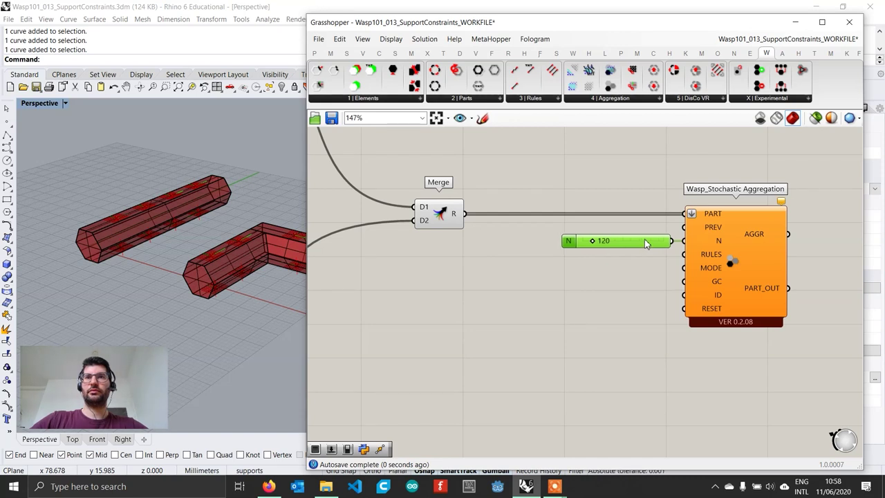
pyautogui.moveTo(818, 296); pyautogui.dragTo(614, 307)
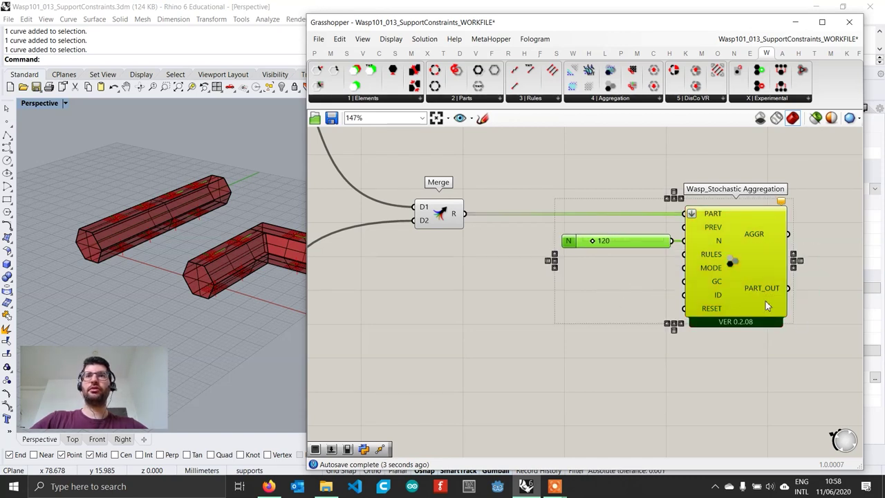
pyautogui.moveTo(765, 302); pyautogui.dragTo(814, 302)
pyautogui.click(626, 292)
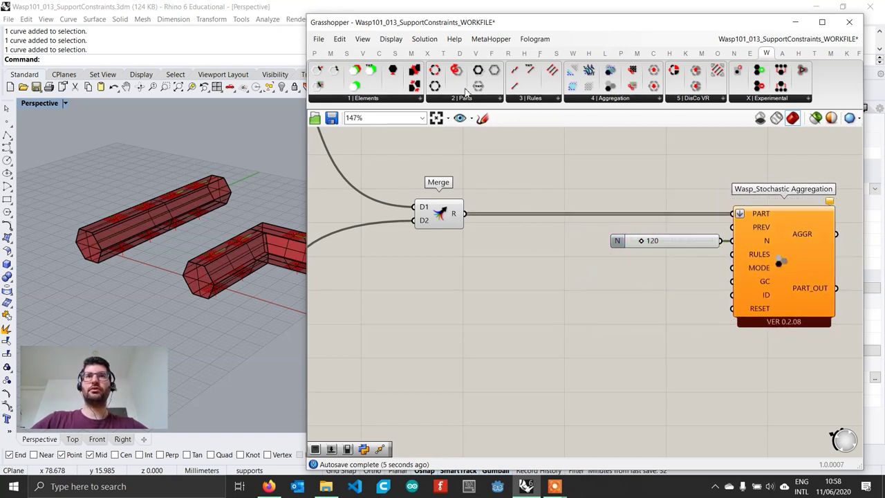
# - Place a Wasp_Rules Generator between the Merge and the aggregation, and connect the Merge result to its PART input
pyautogui.click(529, 98)
pyautogui.click(557, 169)
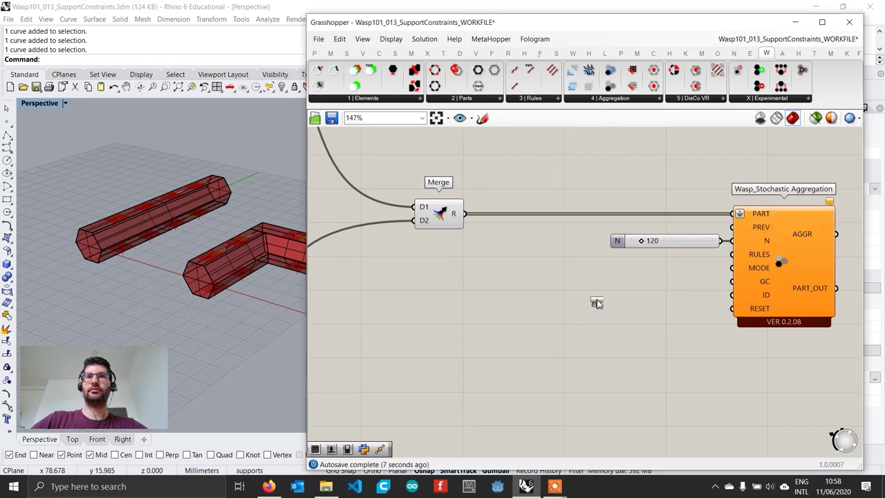
pyautogui.click(596, 303)
pyautogui.moveTo(596, 304); pyautogui.dragTo(582, 304)
pyautogui.moveTo(465, 214); pyautogui.dragTo(546, 274)
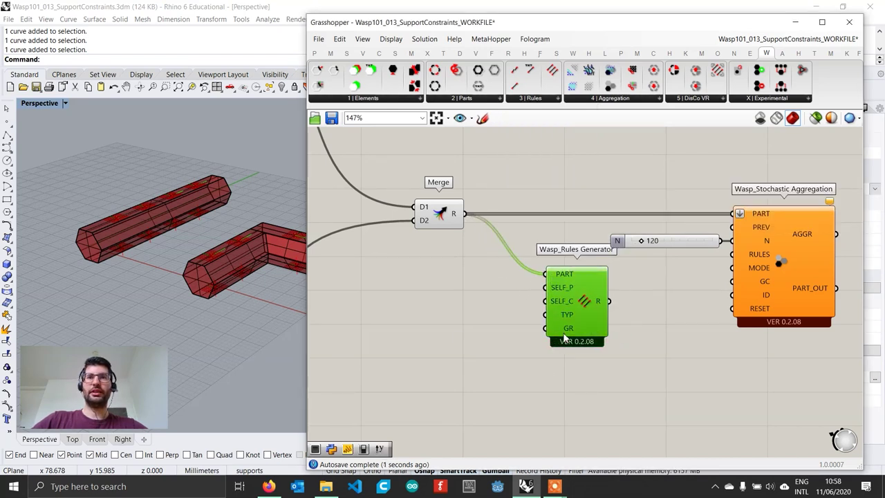
# - Add a panel containing TOP>BOTTOM beside the Rules Generator's inputs
pyautogui.doubleClick(458, 334)
pyautogui.write('"')
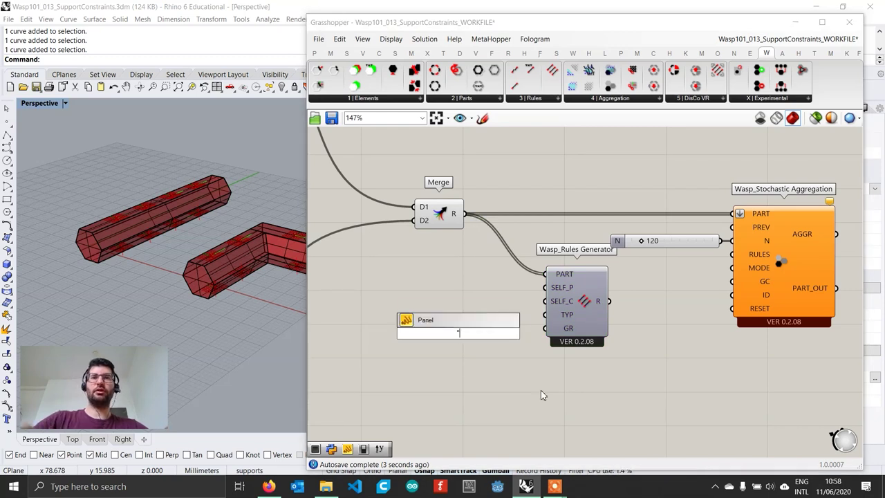
pyautogui.press('Return')
pyautogui.doubleClick(492, 364)
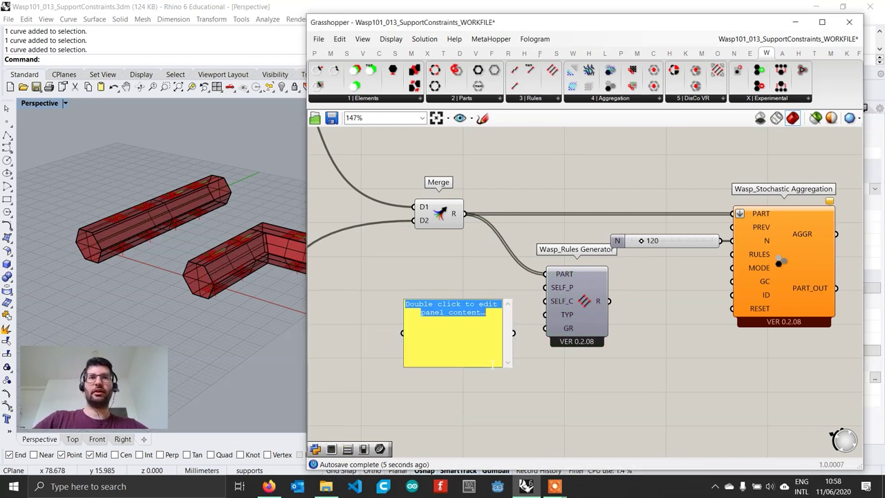
pyautogui.write('TOV')
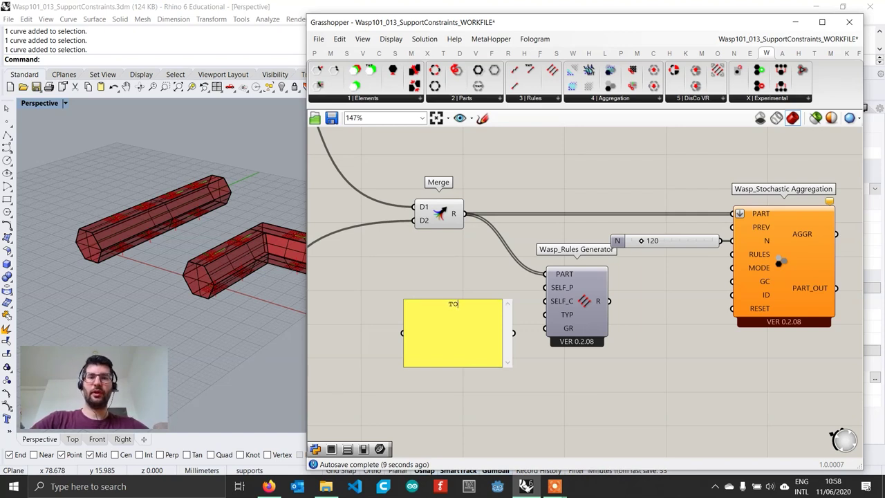
pyautogui.press('BackSpace')
pyautogui.write('P>BOTT')
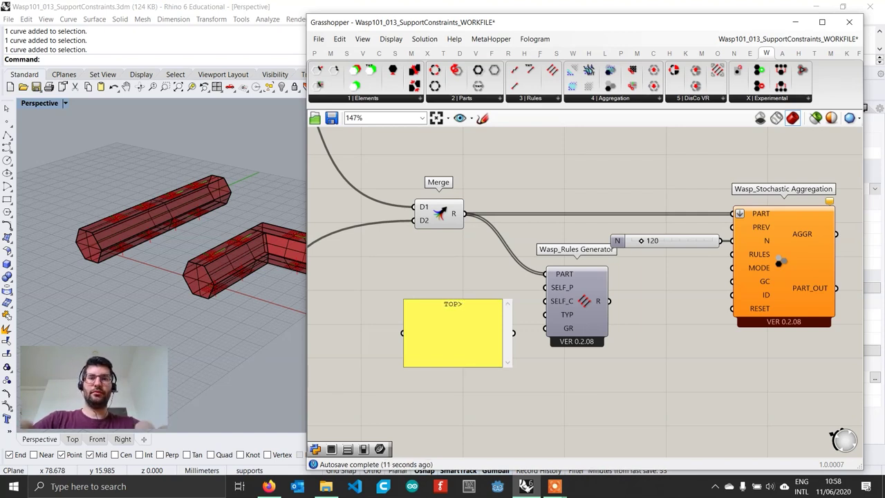
pyautogui.write('OM')
pyautogui.click(524, 289)
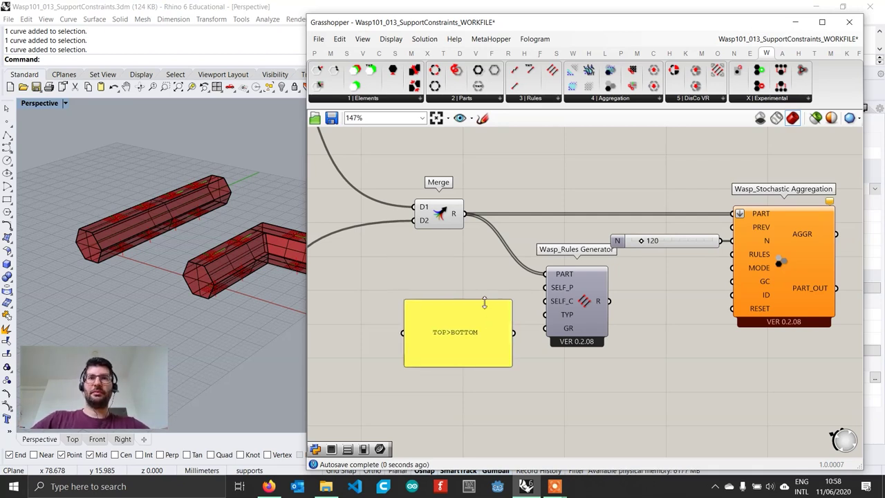
# - Shrink the TOP>BOTTOM panel and turn off its Multiline Data option
pyautogui.moveTo(486, 315); pyautogui.dragTo(491, 351)
pyautogui.rightClick(491, 351)
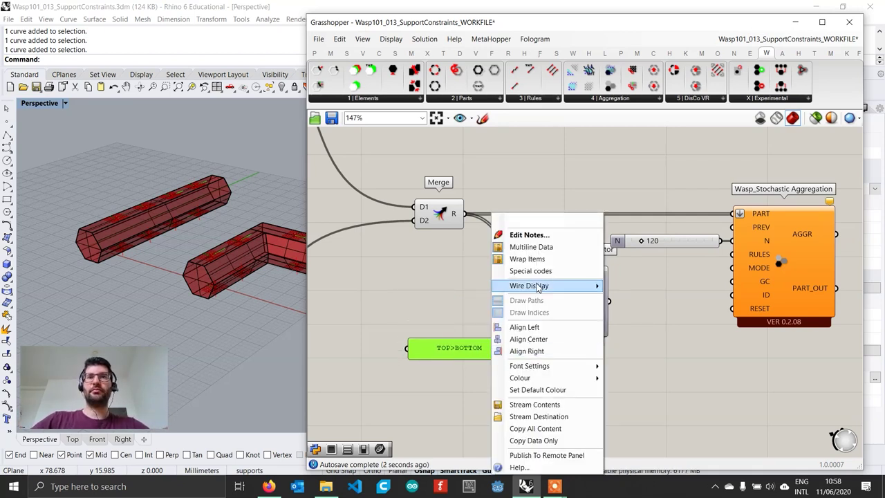
pyautogui.click(435, 286)
pyautogui.rightClick(486, 356)
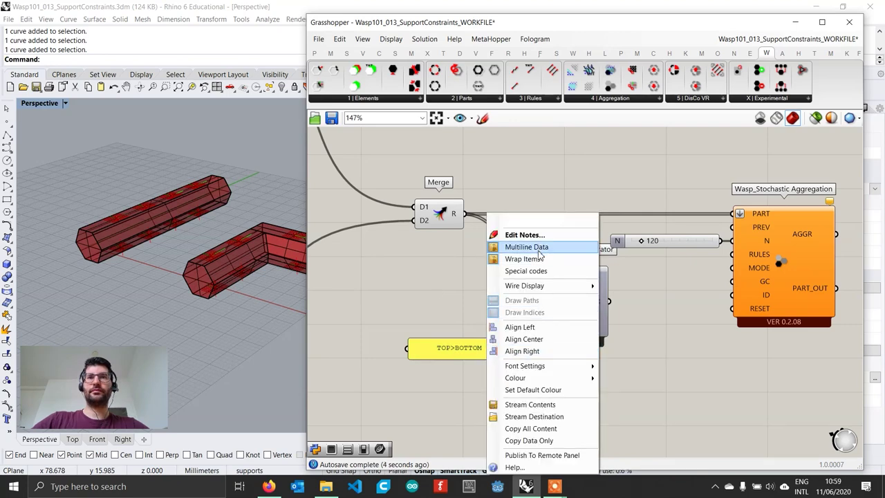
pyautogui.click(499, 247)
pyautogui.moveTo(474, 339)
pyautogui.mouseDown()
pyautogui.moveTo(474, 316)
pyautogui.moveTo(475, 326)
pyautogui.mouseUp()
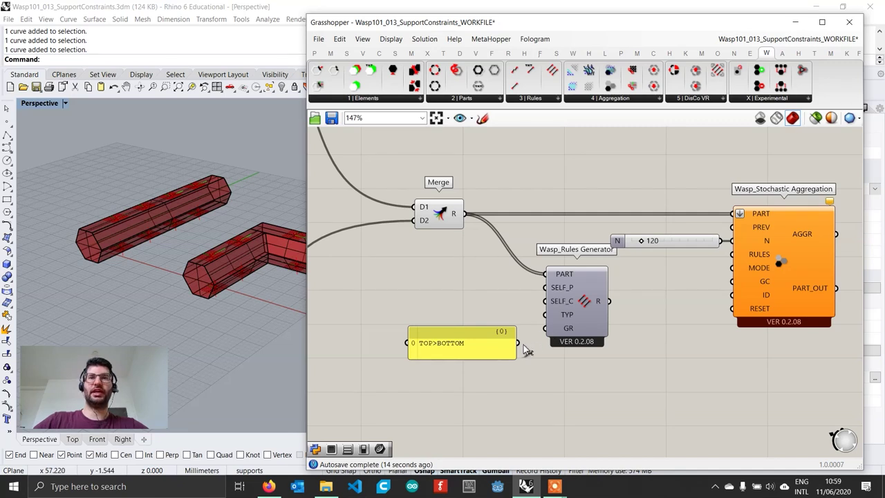
# - Connect the TOP>BOTTOM panel to the Rules Generator's GR input and the generator's R output to the aggregation's RULES input
pyautogui.moveTo(517, 343); pyautogui.dragTo(545, 328)
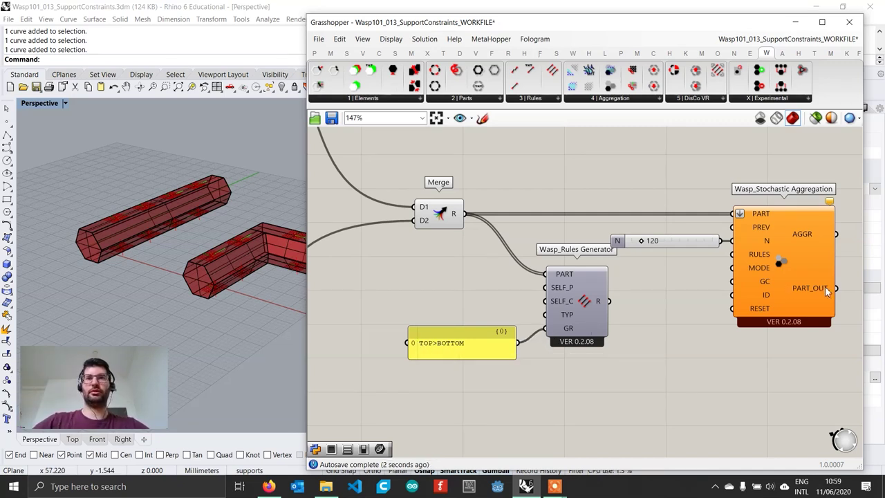
pyautogui.moveTo(615, 295)
pyautogui.mouseDown()
pyautogui.moveTo(697, 276)
pyautogui.moveTo(721, 255)
pyautogui.moveTo(609, 301)
pyautogui.mouseUp()
pyautogui.moveTo(782, 334); pyautogui.dragTo(607, 325, button='right')
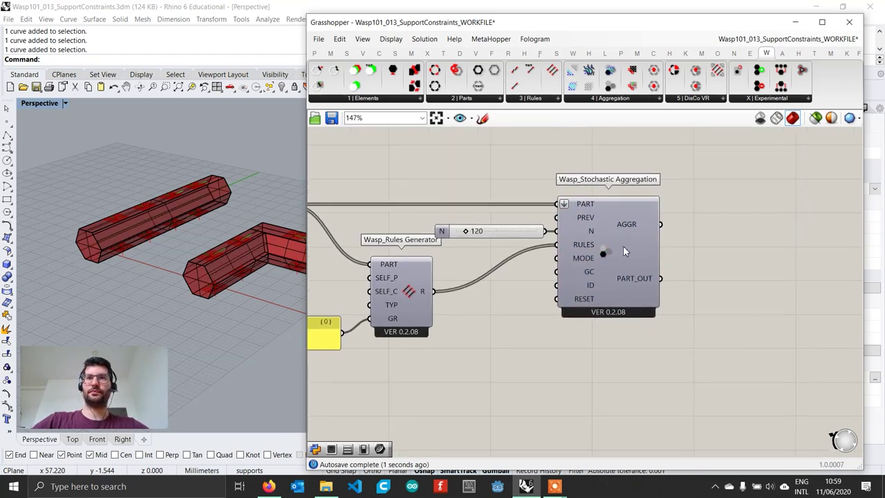
# - Place a Wasp_Get Part Geometry component and connect the aggregation's PART_OUT output to its PART input
pyautogui.moveTo(632, 280)
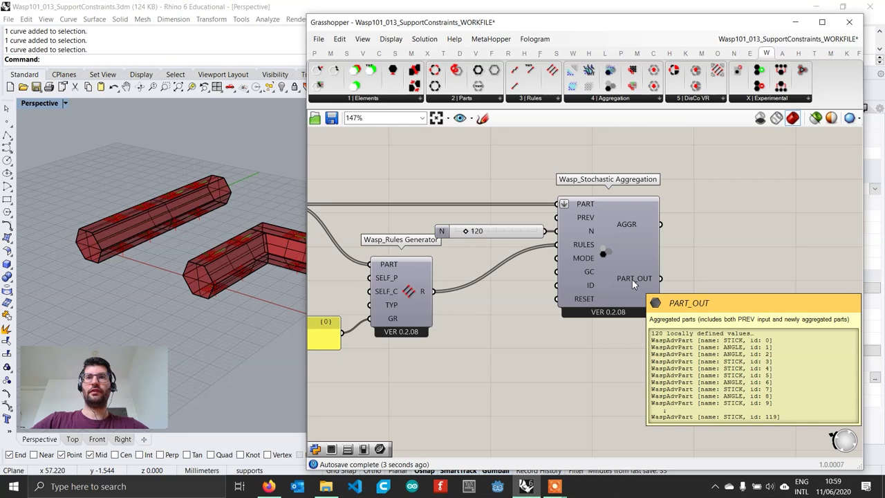
pyautogui.click(374, 99)
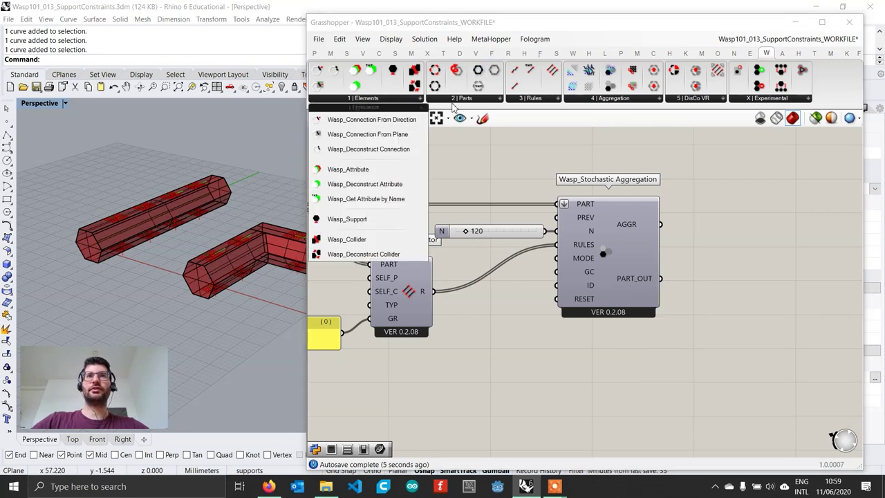
pyautogui.click(485, 99)
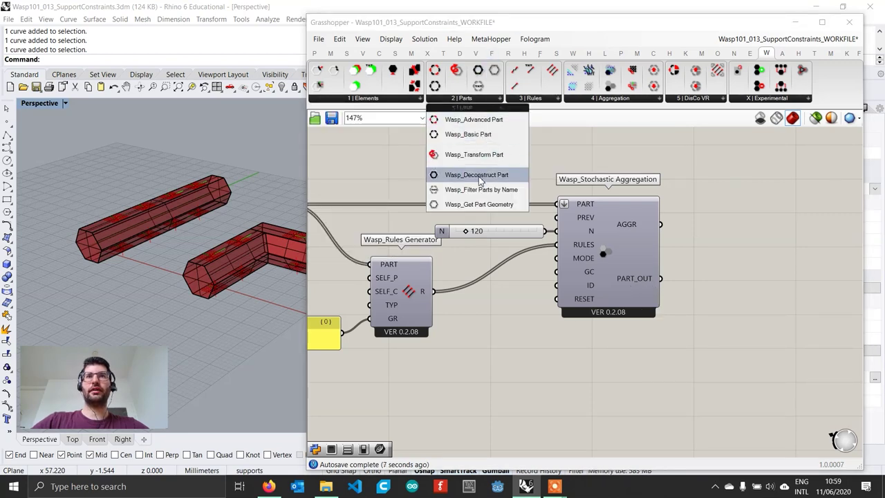
pyautogui.click(479, 204)
pyautogui.click(739, 280)
pyautogui.moveTo(662, 279); pyautogui.dragTo(709, 278)
# - Examine the aggregated parts in the Perspective viewport from below, close up and as a whole
pyautogui.scroll(-2, 147, 297)
pyautogui.keyDown('shift'); pyautogui.moveTo(156, 304); pyautogui.dragTo(162, 233, button='right'); pyautogui.keyUp('shift')
pyautogui.scroll(-3, 190, 278)
pyautogui.scroll(5, 155, 285)
pyautogui.scroll(5, 106, 201)
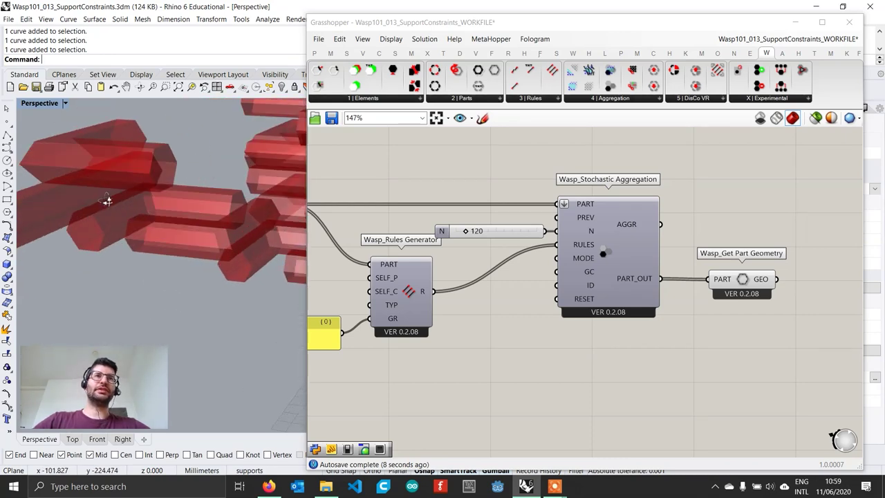
pyautogui.moveTo(107, 201); pyautogui.dragTo(129, 175, button='right')
pyautogui.scroll(-7, 189, 192)
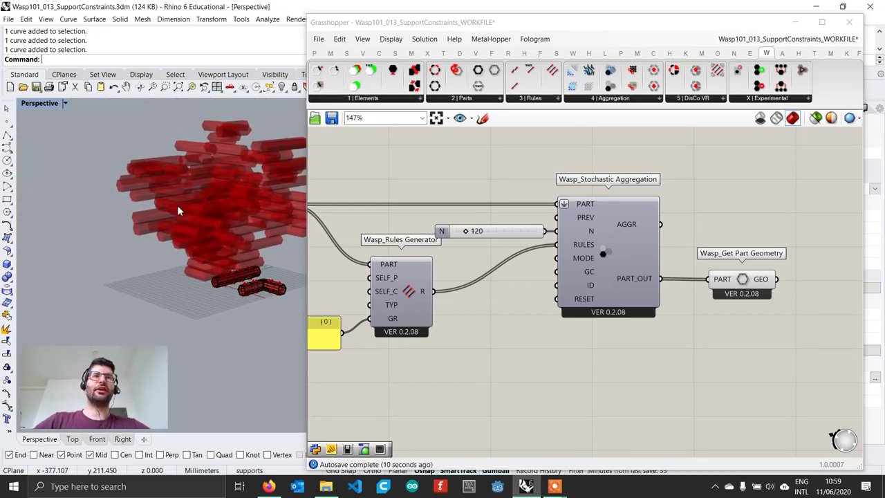
pyautogui.moveTo(228, 241); pyautogui.dragTo(196, 239, button='right')
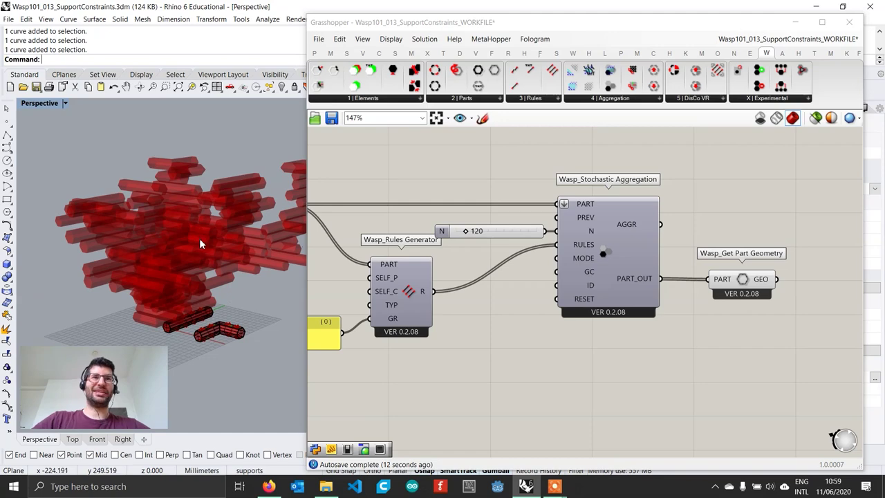
# - Move the Stochastic Aggregation, its N slider and the Get Part Geometry component further away from the Rules Generator
pyautogui.moveTo(559, 270); pyautogui.dragTo(507, 257, button='right')
pyautogui.moveTo(680, 295); pyautogui.dragTo(437, 194)
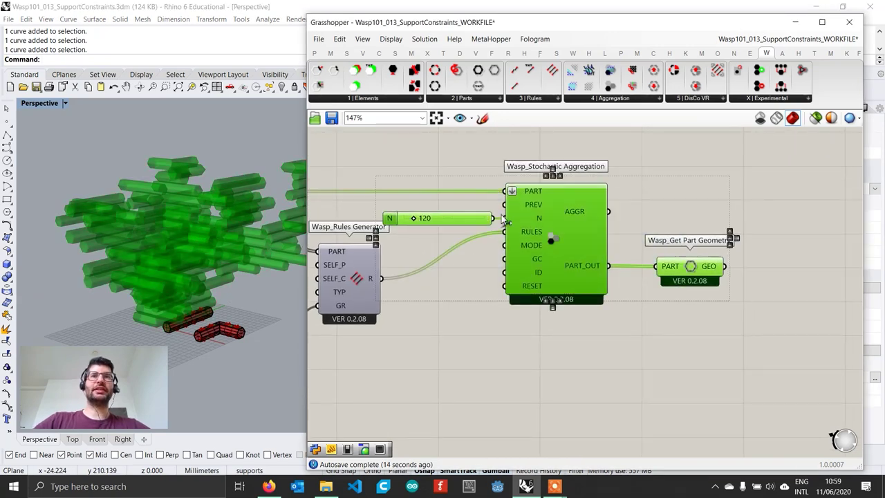
pyautogui.moveTo(553, 229); pyautogui.dragTo(591, 226)
pyautogui.click(611, 332)
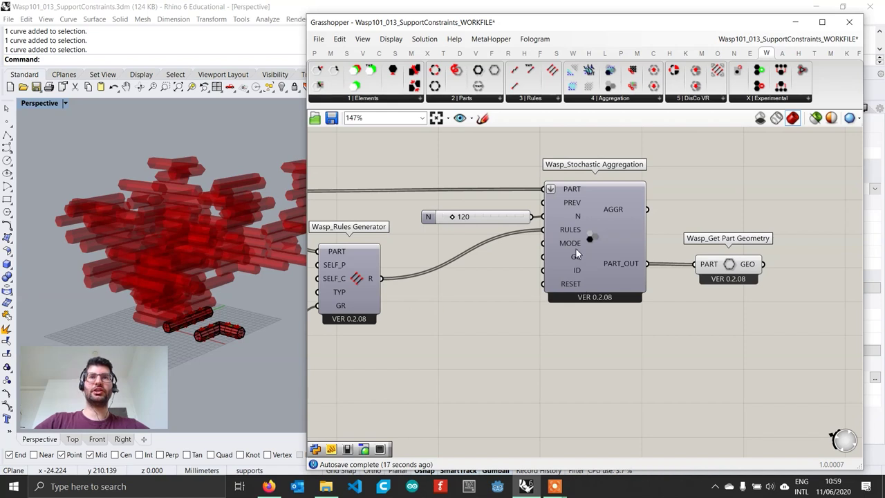
pyautogui.moveTo(572, 243)
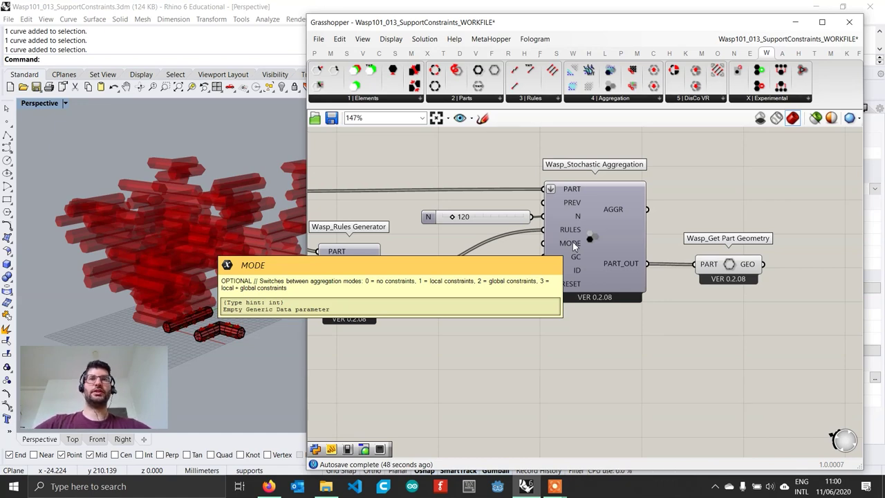
pyautogui.moveTo(770, 315); pyautogui.dragTo(513, 175)
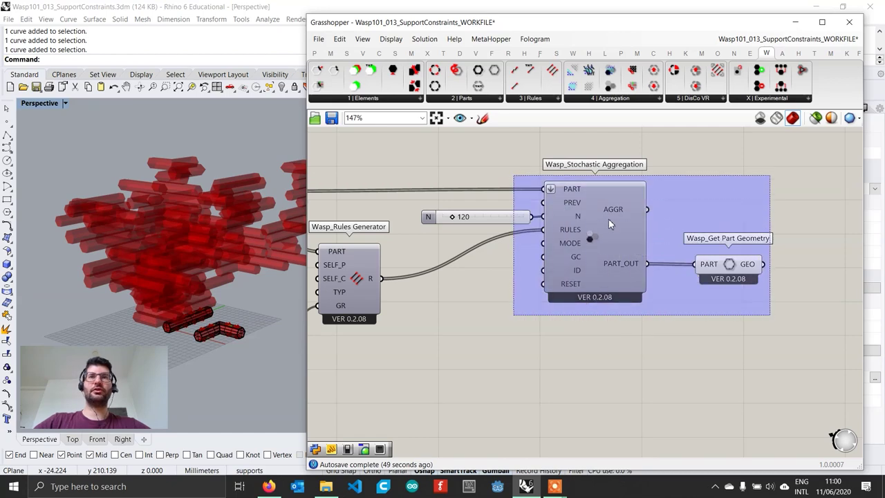
pyautogui.moveTo(608, 220); pyautogui.dragTo(640, 219)
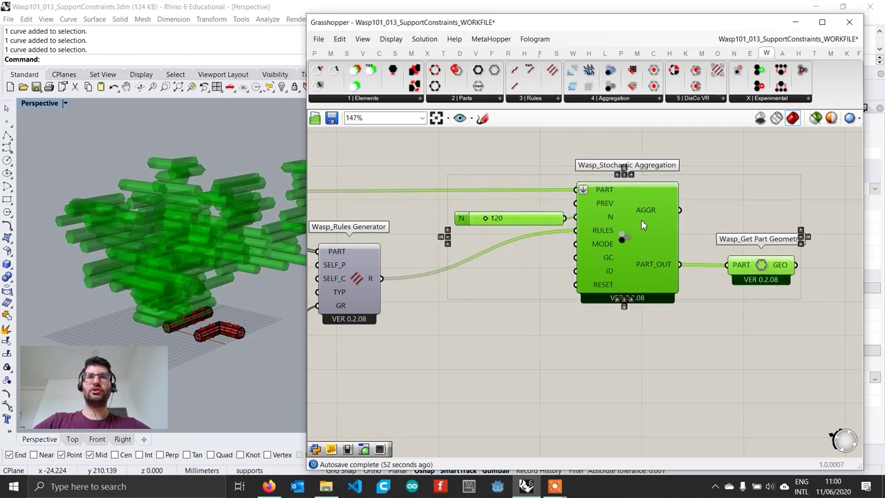
pyautogui.click(520, 280)
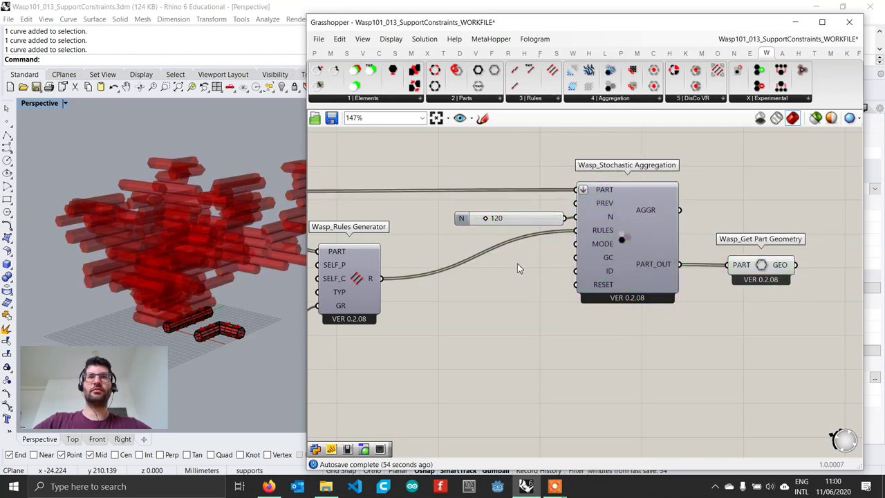
# - Add a number slider with value 1, connect it to the aggregation's MODE input and align it below the N slider
pyautogui.doubleClick(517, 263)
pyautogui.write('1')
pyautogui.press('Return')
pyautogui.moveTo(543, 265); pyautogui.dragTo(575, 243)
pyautogui.moveTo(519, 251); pyautogui.dragTo(520, 244)
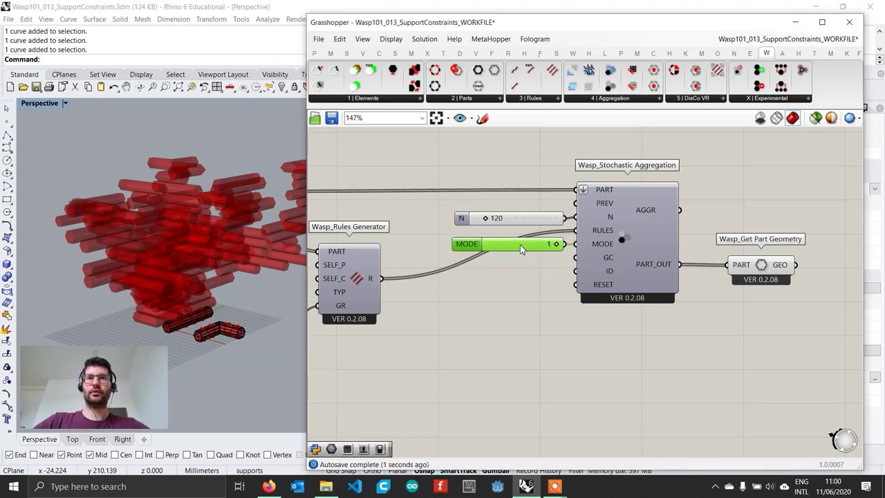
# - Place a Button component, connect it to the aggregation's RESET input and align it beside that input
pyautogui.click(518, 309)
pyautogui.doubleClick(519, 309)
pyautogui.write('button')
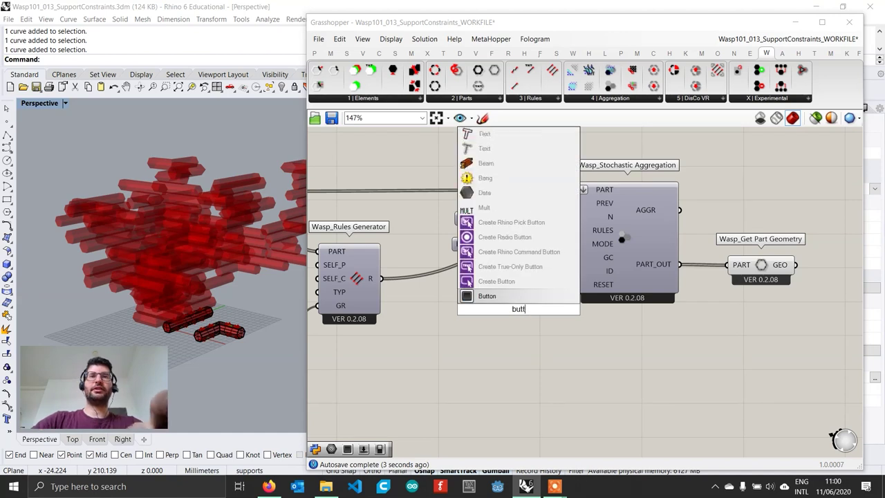
pyautogui.press('Return')
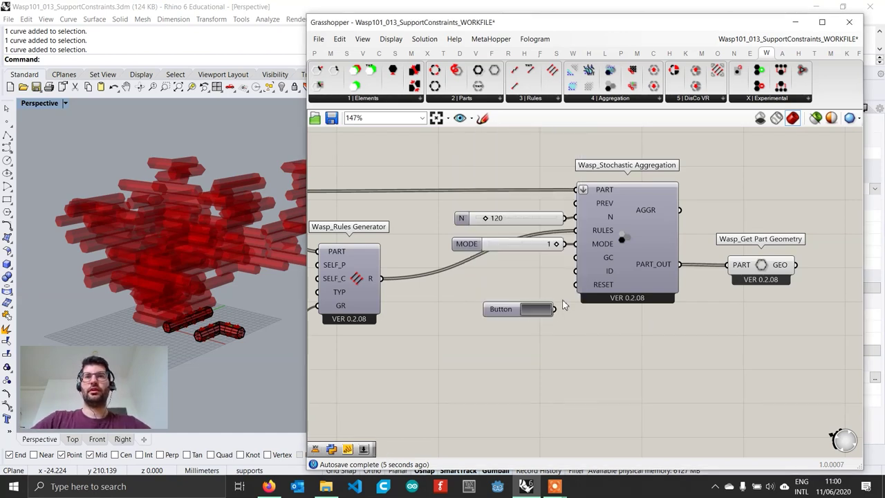
pyautogui.moveTo(556, 309); pyautogui.dragTo(576, 290)
pyautogui.moveTo(508, 315); pyautogui.dragTo(519, 303)
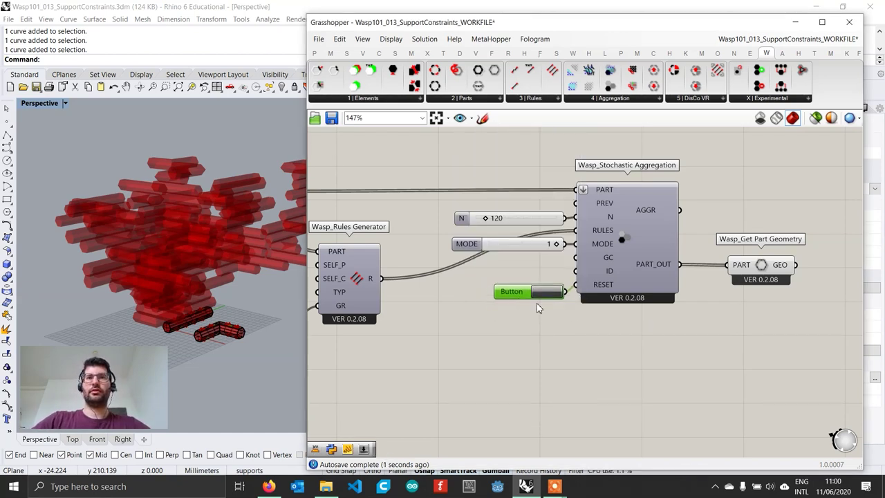
# - Reset the aggregation twice, inspecting the stacked parts in the Perspective viewport between the two resets
pyautogui.click(551, 293)
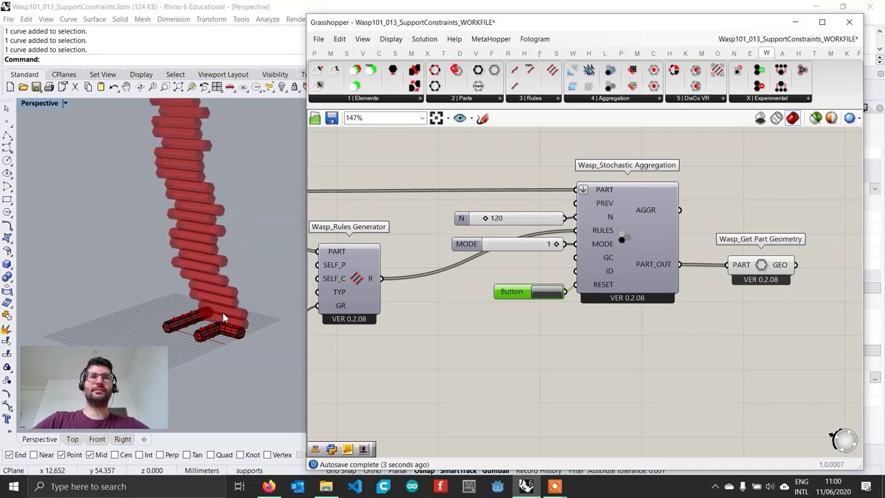
pyautogui.scroll(-3, 224, 317)
pyautogui.scroll(-2, 236, 330)
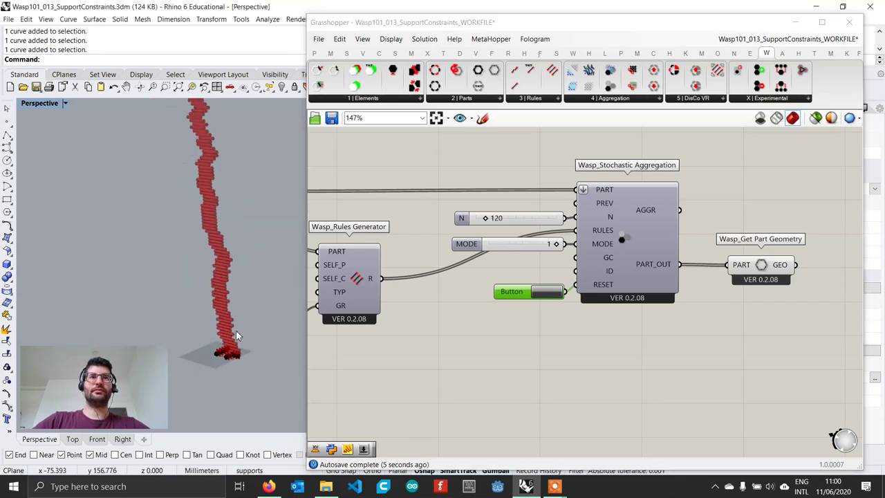
pyautogui.scroll(5, 227, 255)
pyautogui.scroll(-3, 228, 311)
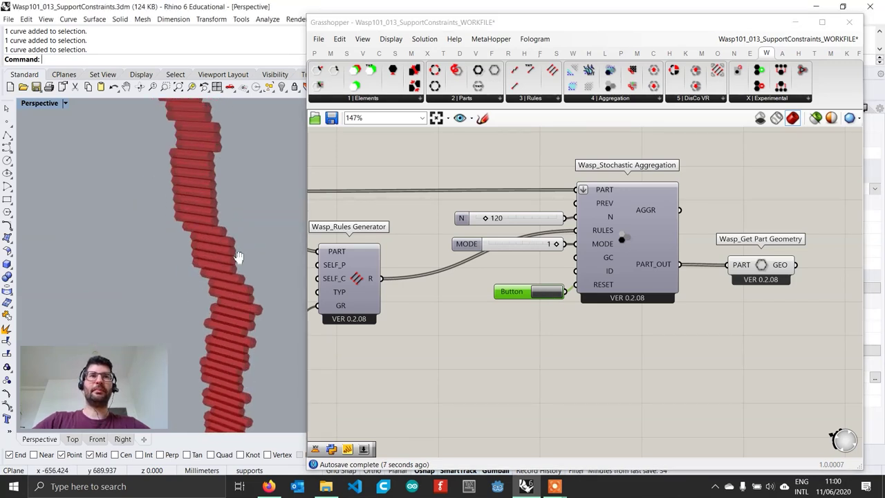
pyautogui.click(578, 298)
pyautogui.click(550, 292)
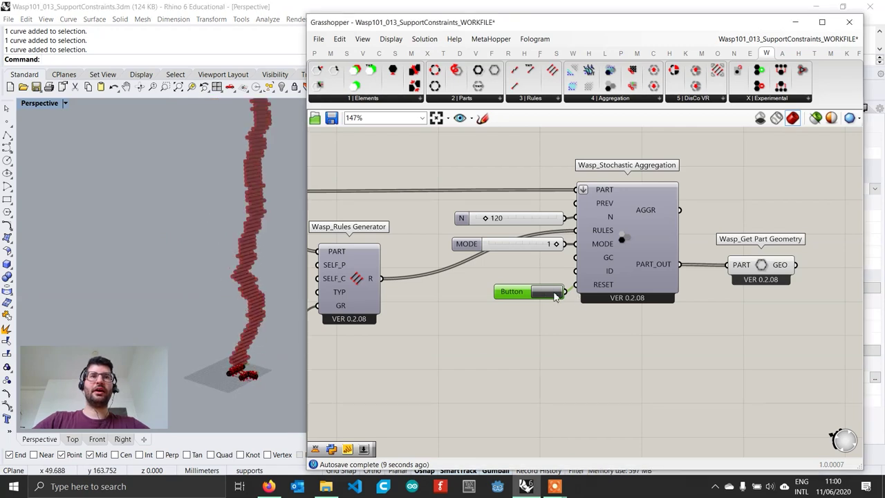
# - Examine the regenerated aggregation in the Perspective viewport, comparing its base with the original straight and angled parts
pyautogui.scroll(6, 239, 363)
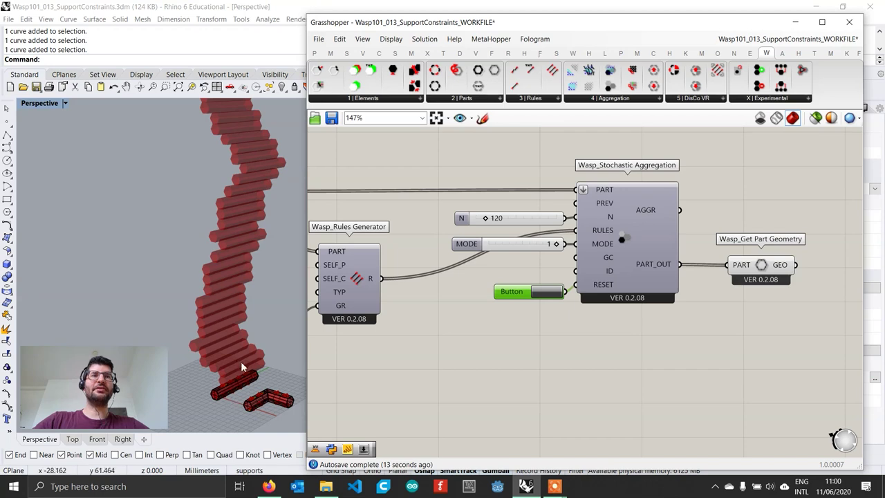
pyautogui.scroll(5, 228, 336)
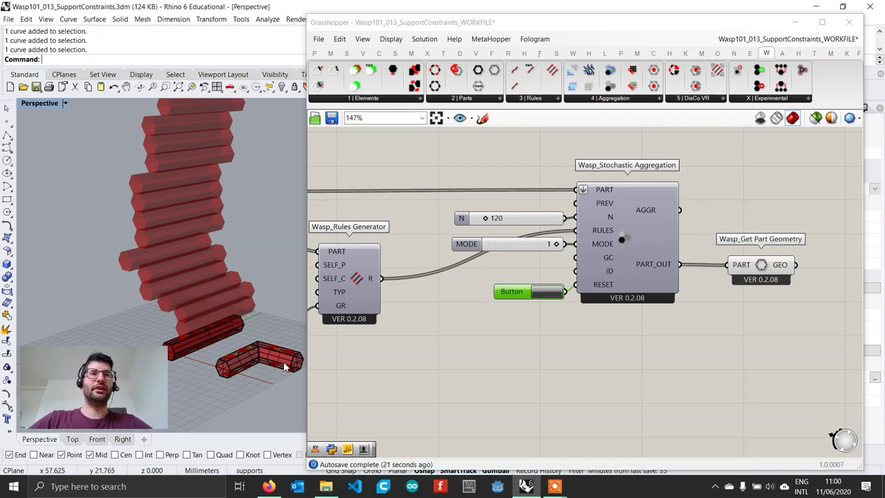
pyautogui.scroll(2, 216, 361)
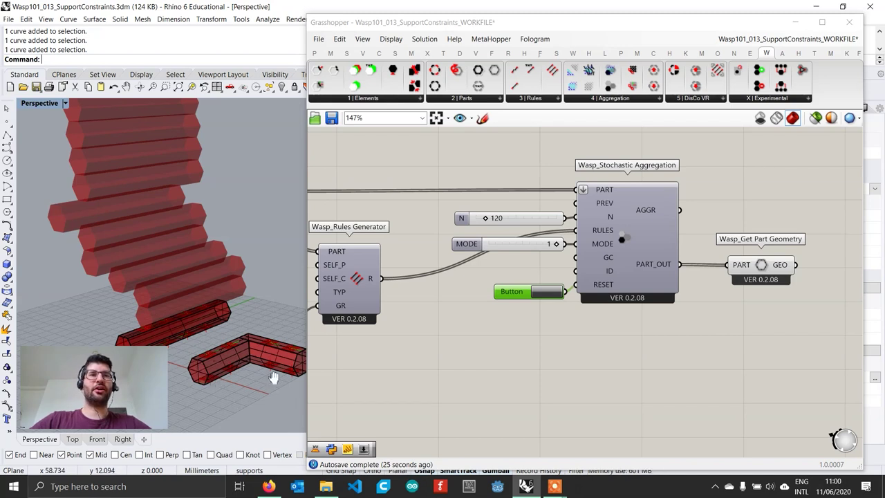
pyautogui.keyDown('shift'); pyautogui.moveTo(274, 378); pyautogui.dragTo(271, 347, button='right'); pyautogui.keyUp('shift')
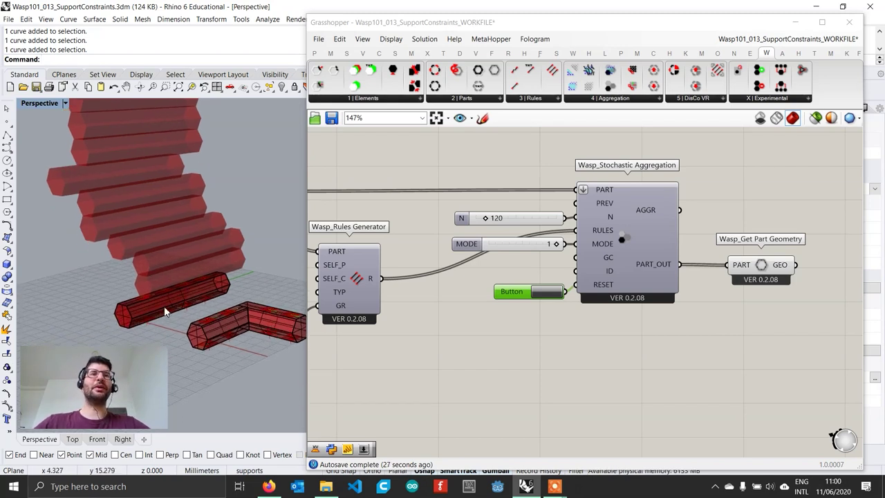
pyautogui.scroll(-3, 188, 282)
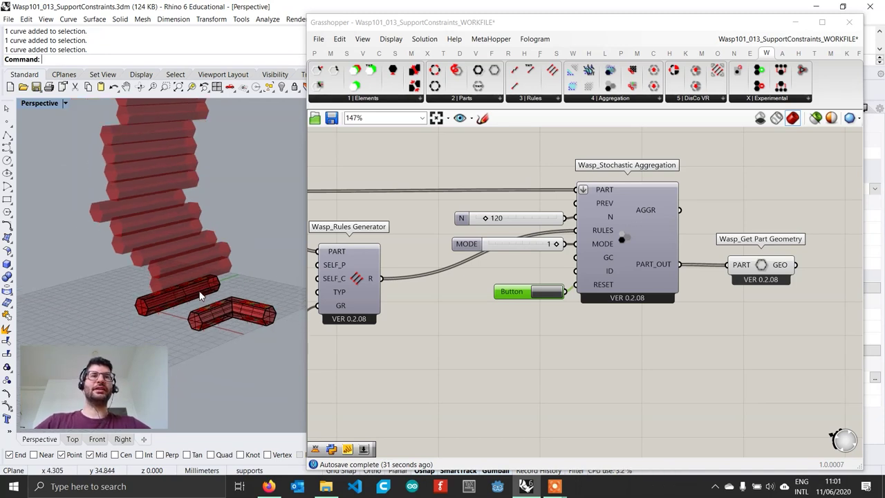
pyautogui.scroll(-10, 199, 296)
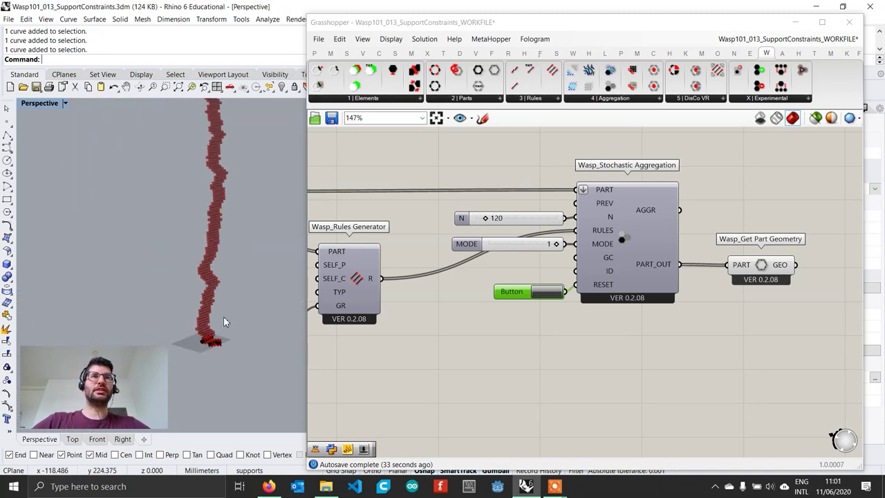
pyautogui.scroll(10, 223, 319)
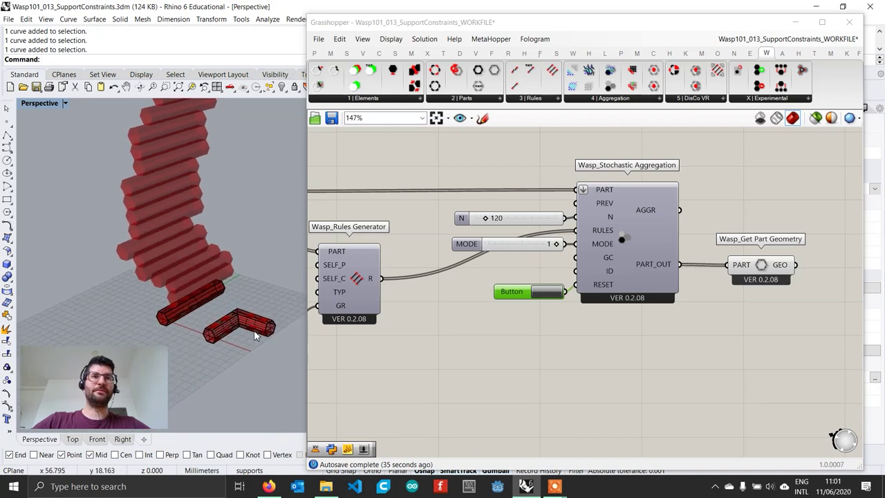
pyautogui.scroll(-2, 254, 336)
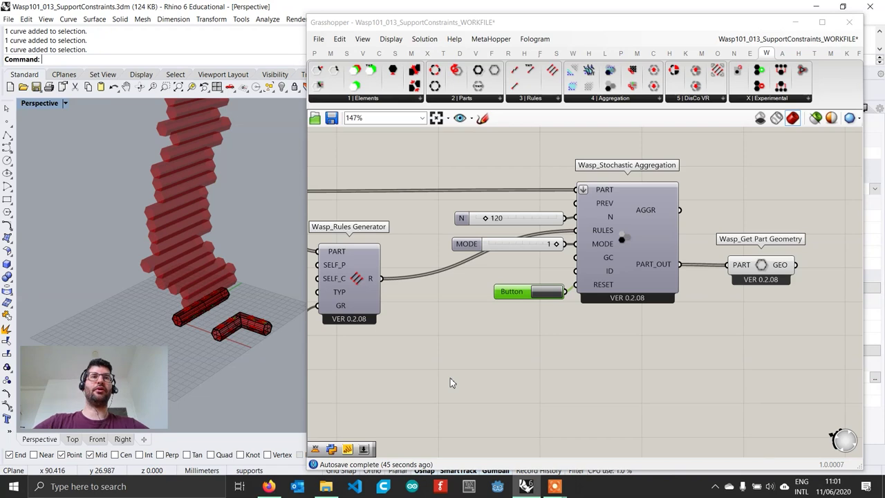
# - Move the TOP>BOTTOM panel, Rules Generator and aggregation with its attached components further away from the parts' Merge component
pyautogui.scroll(-2, 708, 226)
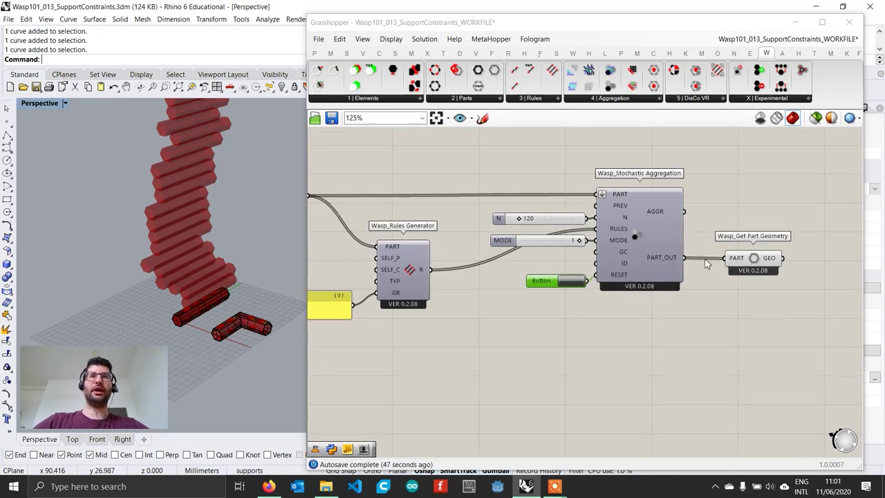
pyautogui.click(675, 328)
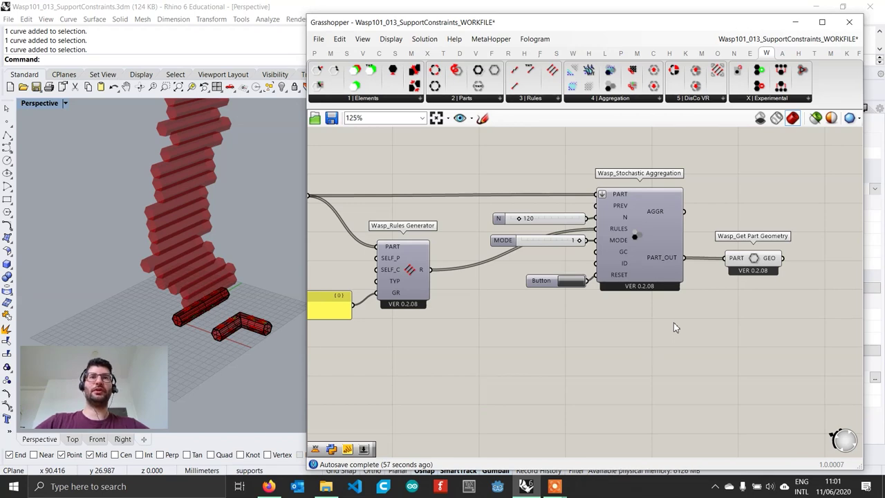
pyautogui.scroll(-1, 737, 339)
pyautogui.moveTo(612, 324); pyautogui.dragTo(691, 319, button='right')
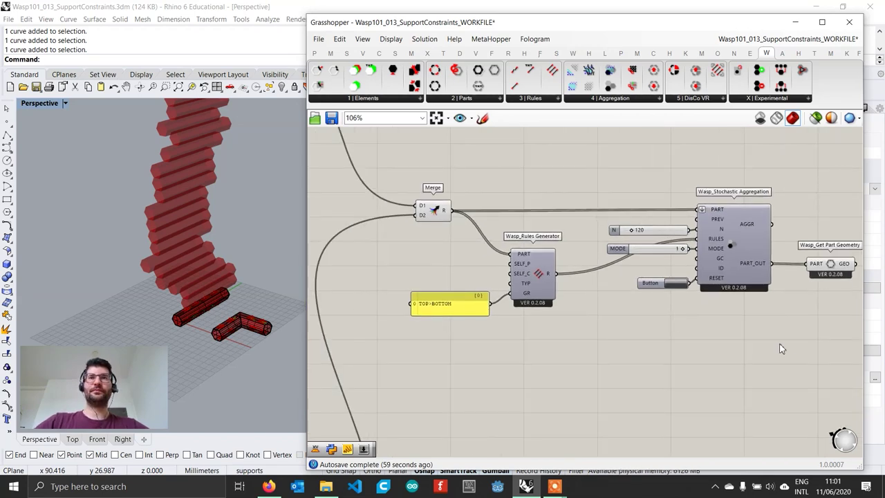
pyautogui.moveTo(831, 349); pyautogui.dragTo(742, 353, button='right')
pyautogui.scroll(-2, 788, 352)
pyautogui.moveTo(794, 384); pyautogui.dragTo(459, 212)
pyautogui.scroll(-4, 655, 316)
pyautogui.moveTo(656, 316); pyautogui.dragTo(674, 291)
pyautogui.click(450, 282)
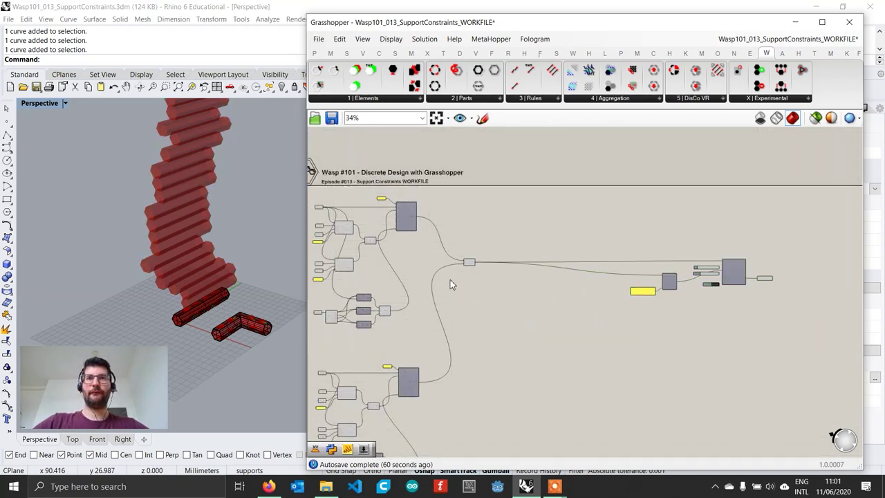
# - Shift the Merge component that combines the two parts slightly downward on the canvas
pyautogui.scroll(5, 456, 273)
pyautogui.click(479, 256)
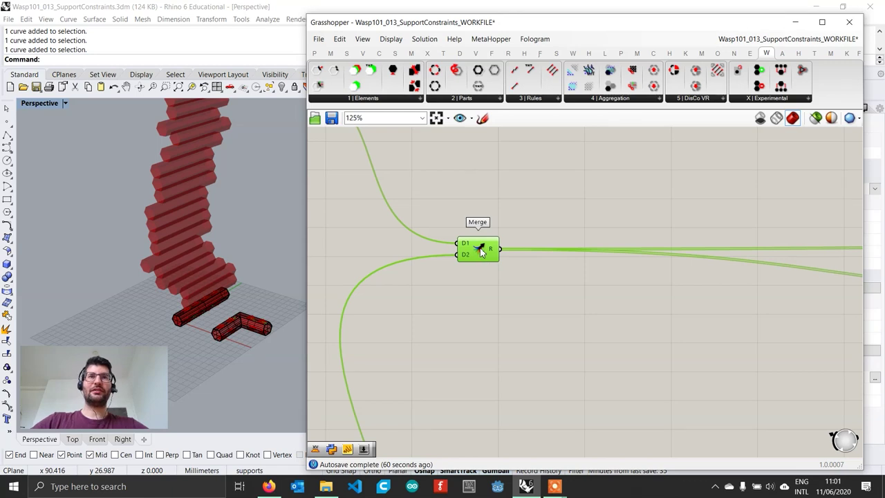
pyautogui.moveTo(482, 253)
pyautogui.mouseDown()
pyautogui.moveTo(517, 260)
pyautogui.moveTo(480, 265)
pyautogui.mouseUp()
pyautogui.scroll(-1, 480, 266)
pyautogui.click(515, 313)
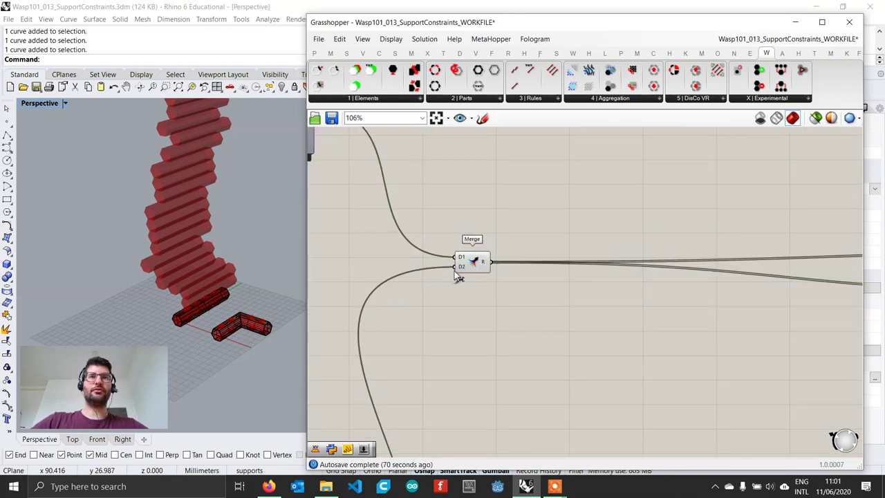
# - Inspect the original straight and angled parts at the base of the aggregation in the Perspective viewport
pyautogui.scroll(3, 180, 315)
pyautogui.click(187, 319)
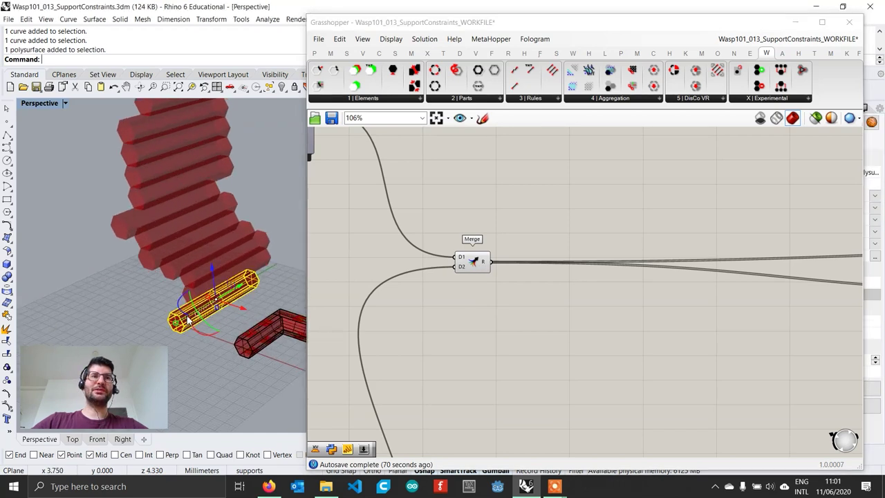
pyautogui.click(209, 344)
pyautogui.moveTo(265, 359); pyautogui.dragTo(206, 342, button='right')
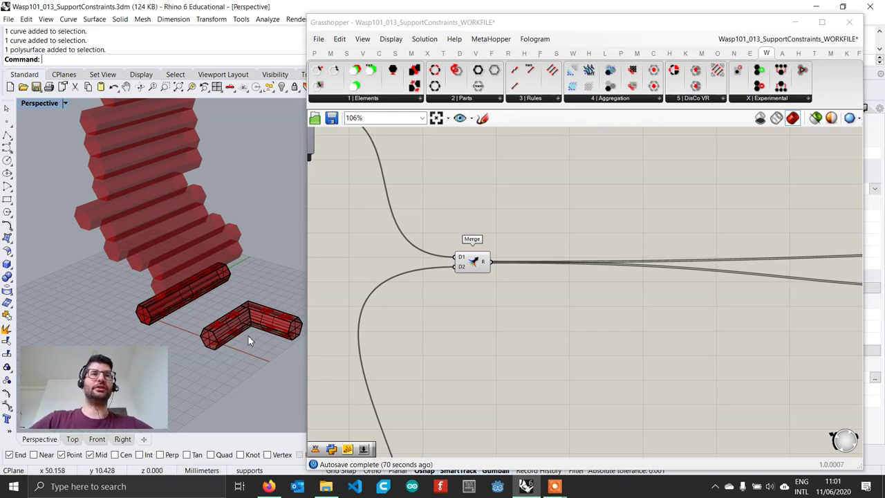
# - Place a Wasp_Transform Part component on the canvas below the wires leaving the Merge component
pyautogui.moveTo(503, 349); pyautogui.dragTo(477, 332, button='right')
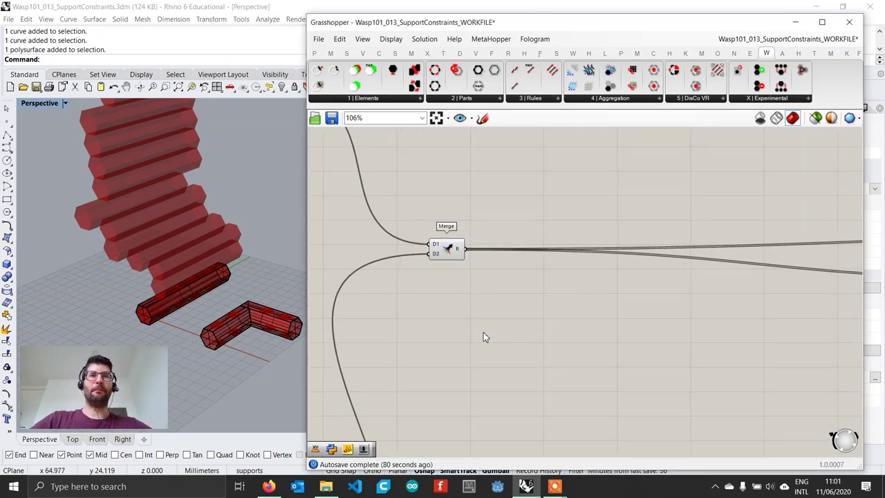
pyautogui.scroll(1, 517, 315)
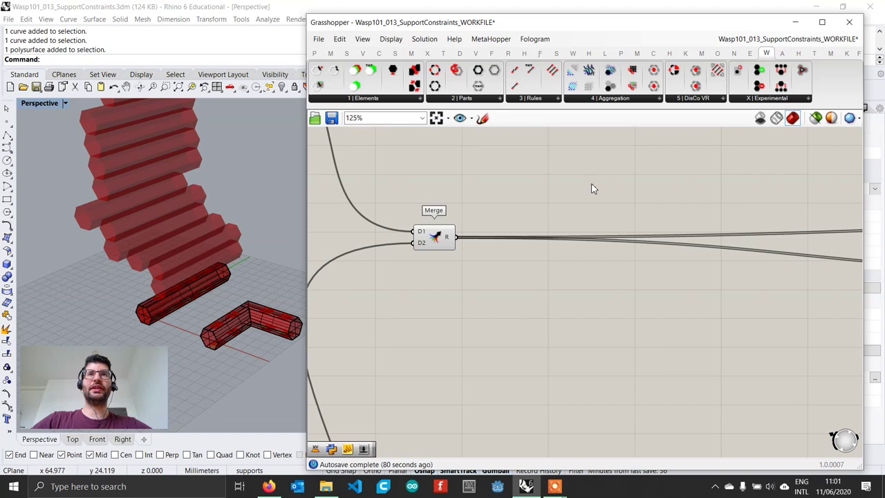
pyautogui.click(466, 100)
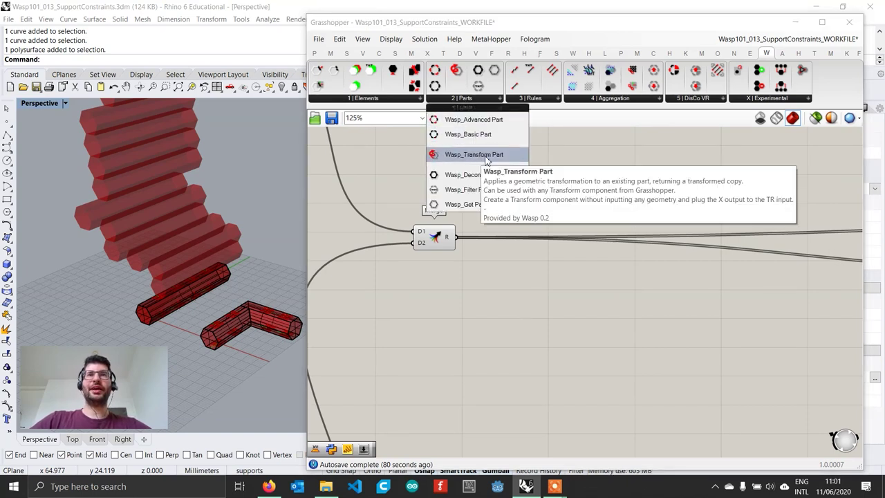
pyautogui.moveTo(486, 157); pyautogui.dragTo(658, 333)
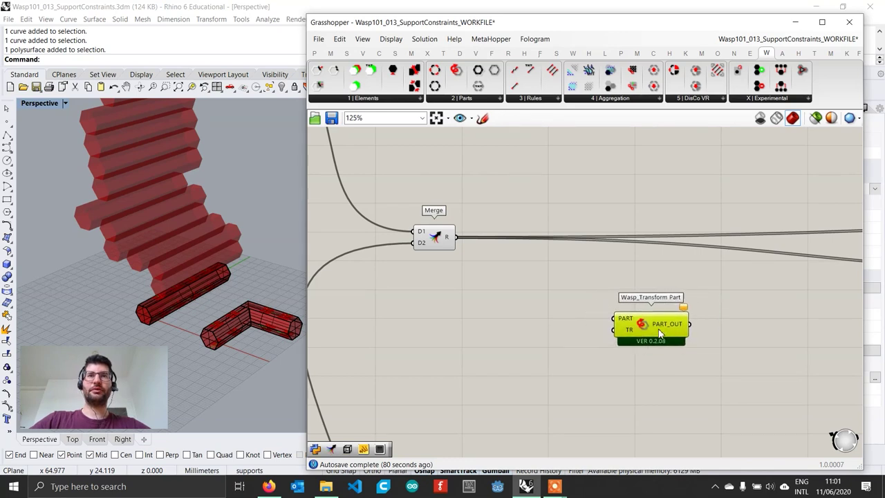
pyautogui.scroll(-3, 563, 331)
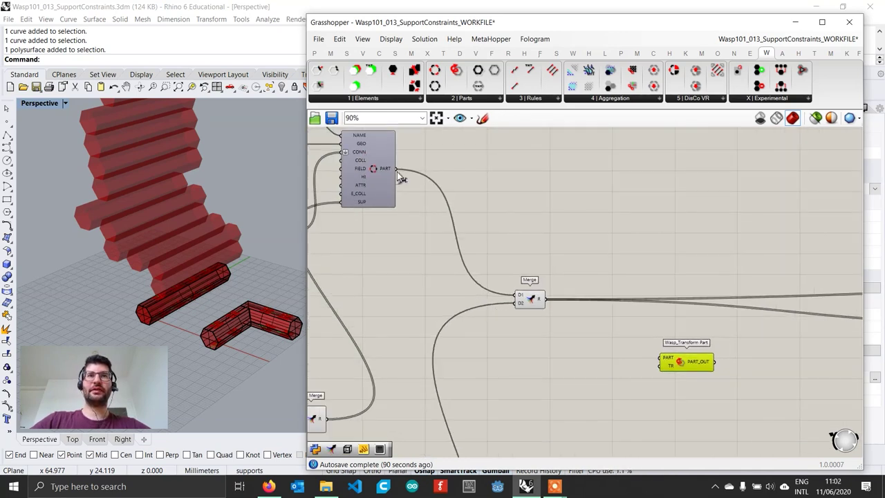
# - Connect the straight part's PART output to the Wasp_Transform Part component's PART input and nudge the component into place
pyautogui.moveTo(399, 175); pyautogui.dragTo(772, 350)
pyautogui.scroll(3, 626, 383)
pyautogui.moveTo(764, 354); pyautogui.dragTo(660, 335, button='right')
pyautogui.moveTo(658, 337); pyautogui.dragTo(643, 342)
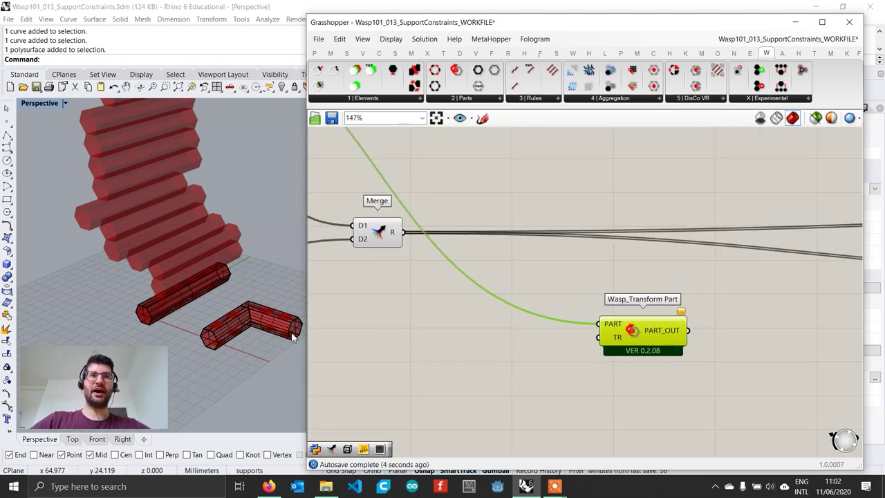
# - Measure the width across the hexagonal end of the straight part in the Perspective viewport
pyautogui.scroll(4, 176, 314)
pyautogui.keyDown('shift'); pyautogui.moveTo(175, 313); pyautogui.dragTo(173, 248, button='right'); pyautogui.keyUp('shift')
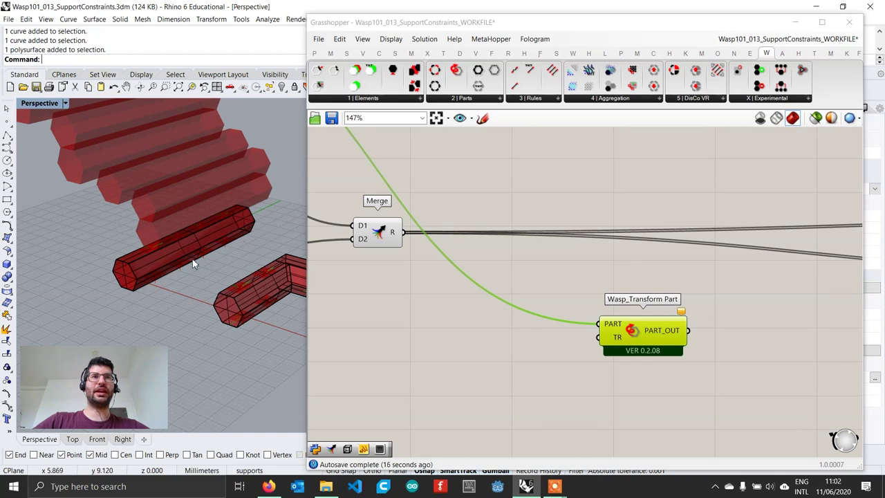
pyautogui.scroll(3, 121, 277)
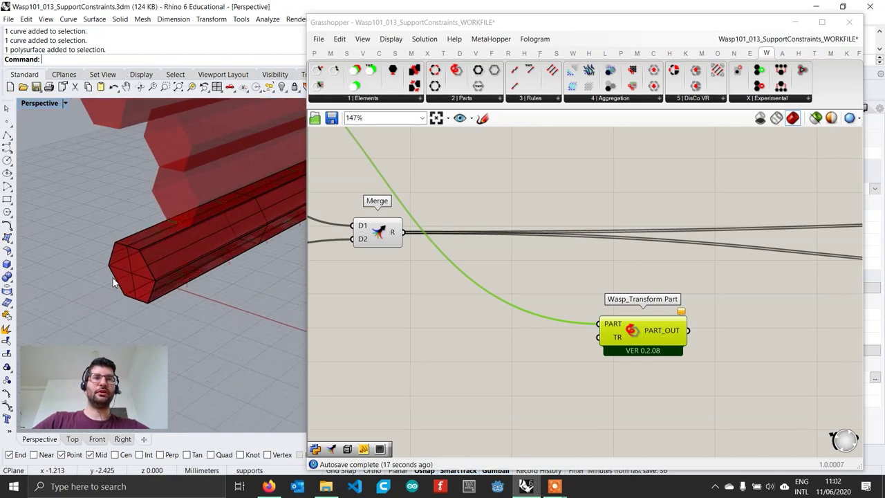
pyautogui.write('dist')
pyautogui.press('Return')
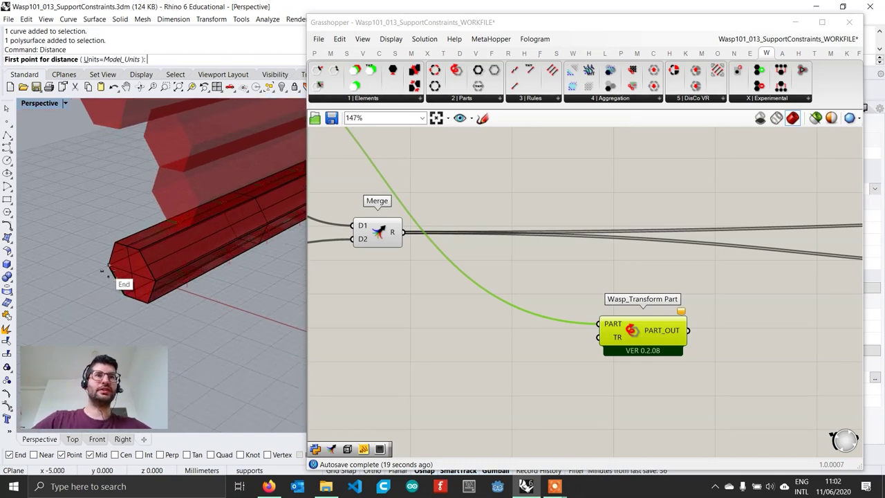
pyautogui.click(118, 280)
pyautogui.click(157, 282)
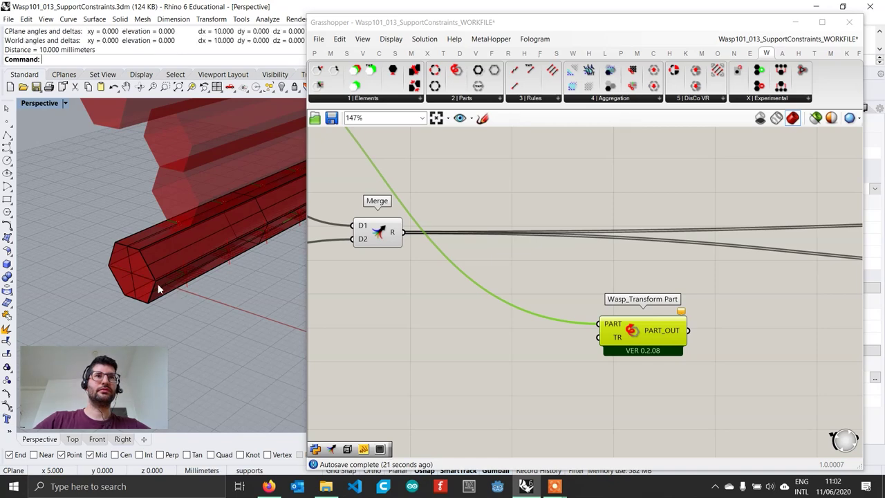
# - Place a Series component on the canvas below the Merge component, ahead of Wasp_Transform Part
pyautogui.moveTo(396, 376); pyautogui.dragTo(450, 368, button='right')
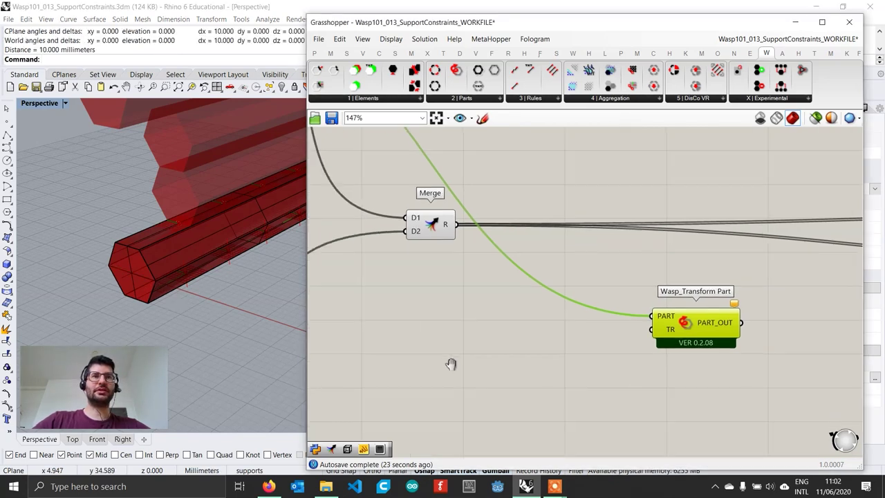
pyautogui.doubleClick(454, 365)
pyautogui.write('series')
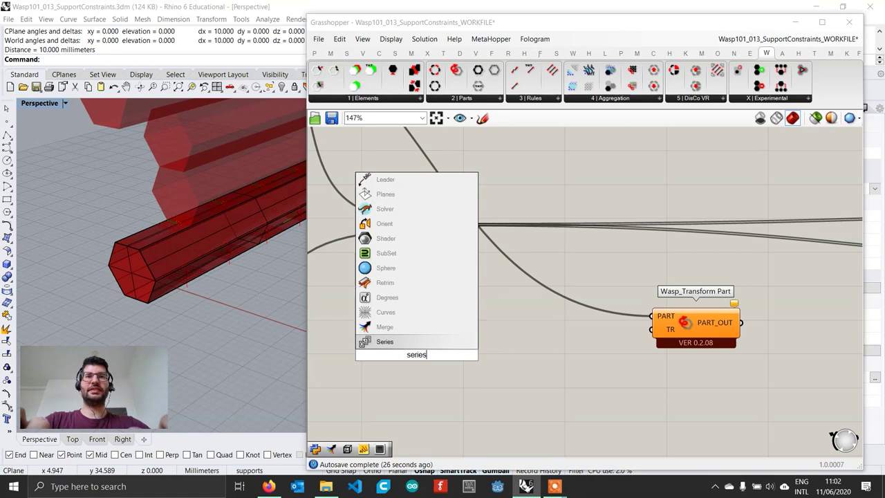
pyautogui.press('Return')
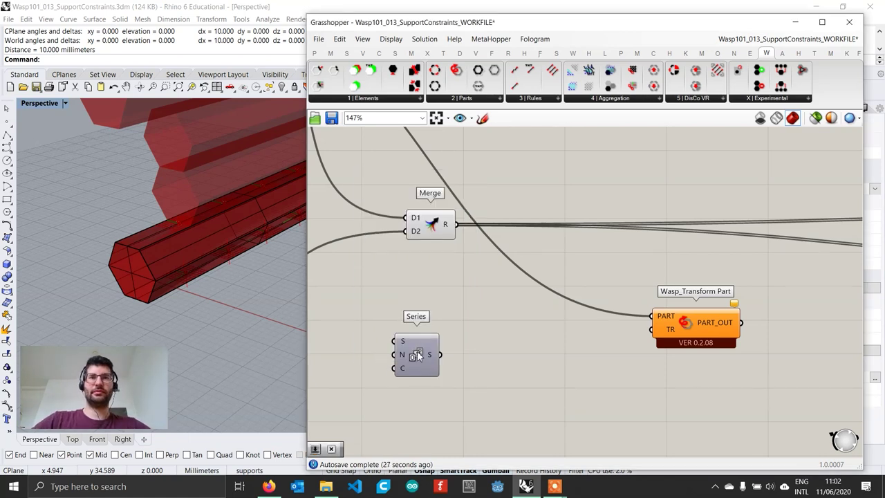
pyautogui.moveTo(409, 344); pyautogui.dragTo(466, 324)
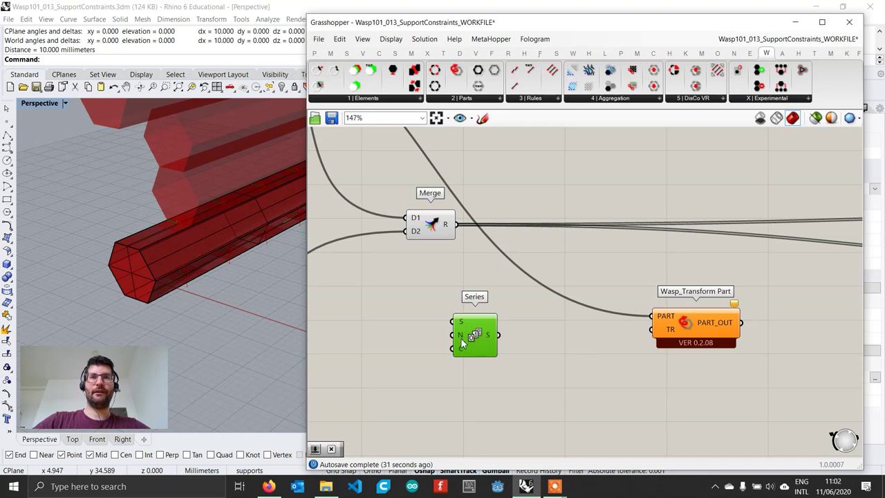
# - Add a number slider of 10 and connect it to the Series component's step input (N)
pyautogui.moveTo(461, 339)
pyautogui.doubleClick(382, 342)
pyautogui.write('10')
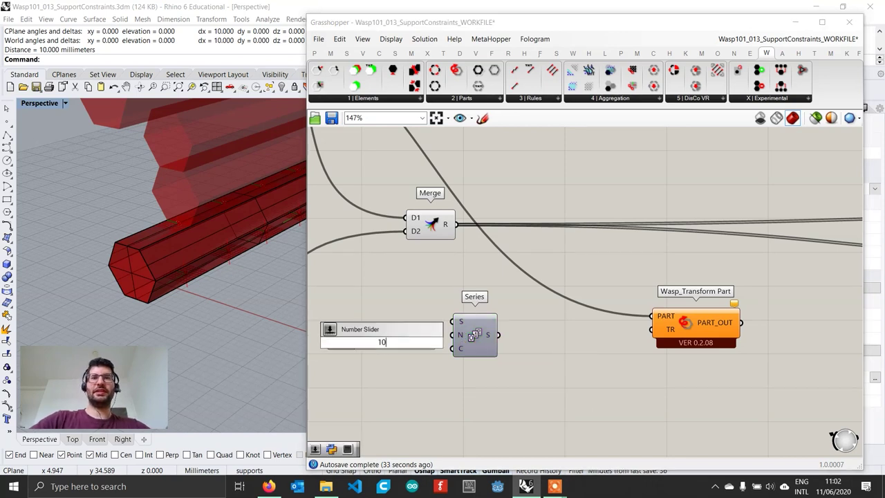
pyautogui.press('Return')
pyautogui.moveTo(393, 346); pyautogui.dragTo(395, 338)
pyautogui.doubleClick(377, 360)
pyautogui.write('150')
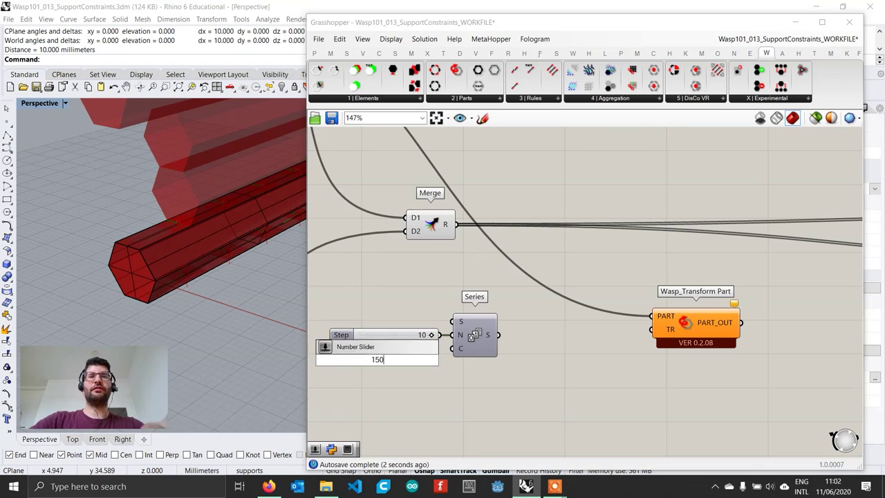
pyautogui.press('Return')
pyautogui.click(379, 364)
pyautogui.press('Delete')
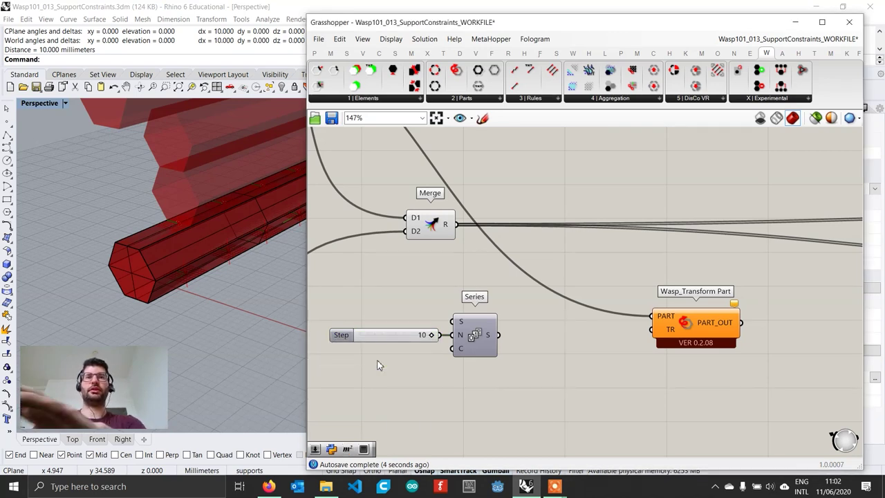
# - Connect a number slider of 15 to the Series count input (C) and shift the Series with its sliders slightly down
pyautogui.doubleClick(377, 361)
pyautogui.write('15')
pyautogui.press('Return')
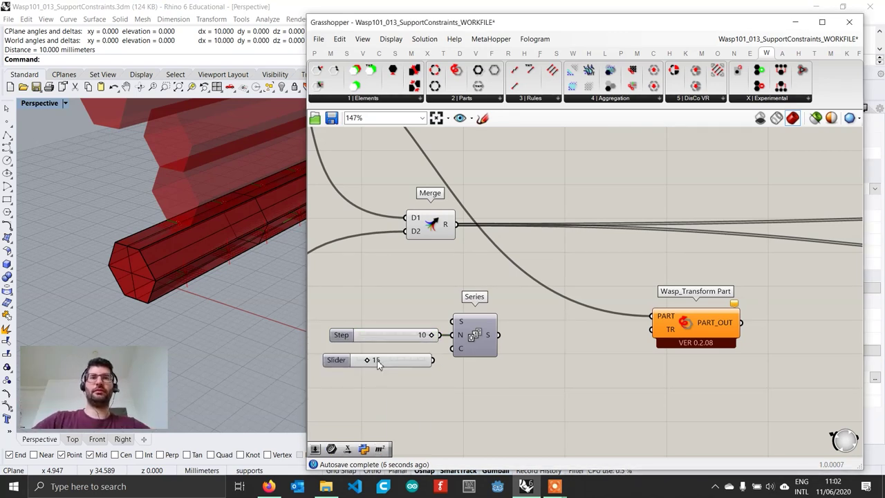
pyautogui.moveTo(435, 361)
pyautogui.mouseDown()
pyautogui.moveTo(453, 348)
pyautogui.moveTo(427, 358)
pyautogui.mouseUp()
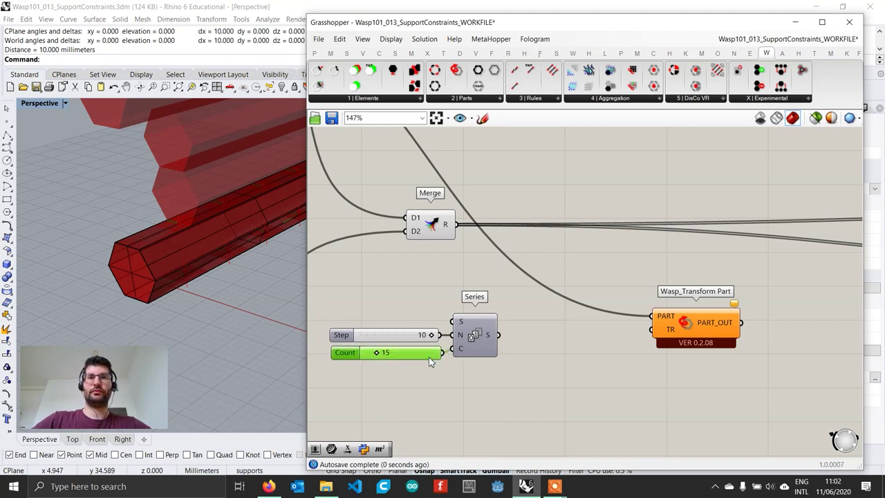
pyautogui.moveTo(539, 374); pyautogui.dragTo(348, 306)
pyautogui.moveTo(489, 342); pyautogui.dragTo(472, 354)
pyautogui.moveTo(472, 353)
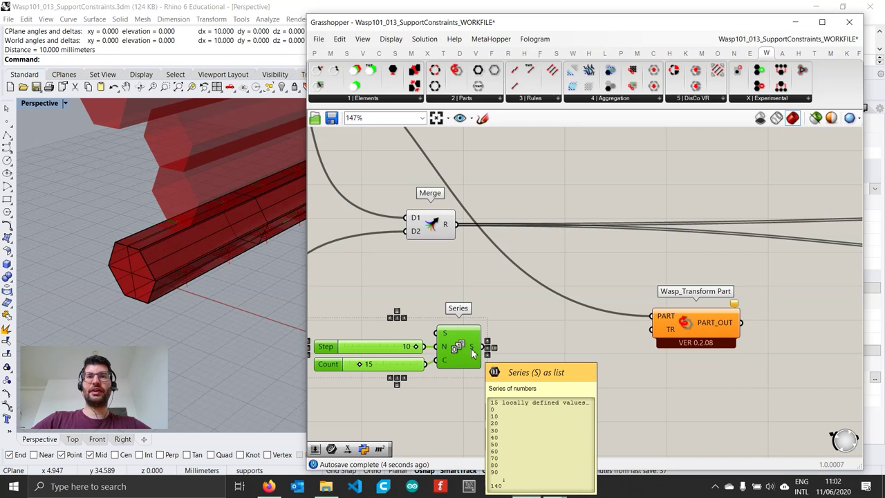
# - Feed the Series output into a new Unit X component, wiring and unwiring its vector at Transform Part's TR input
pyautogui.click(526, 355)
pyautogui.doubleClick(526, 355)
pyautogui.write('x')
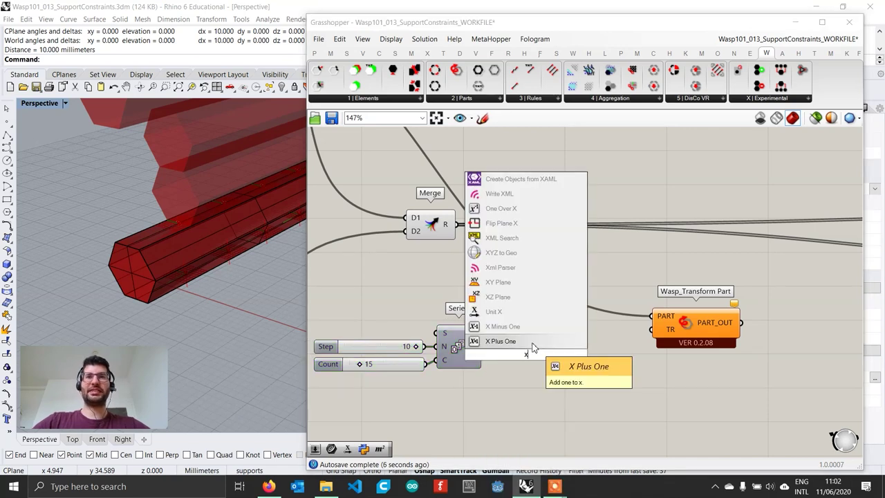
pyautogui.click(511, 313)
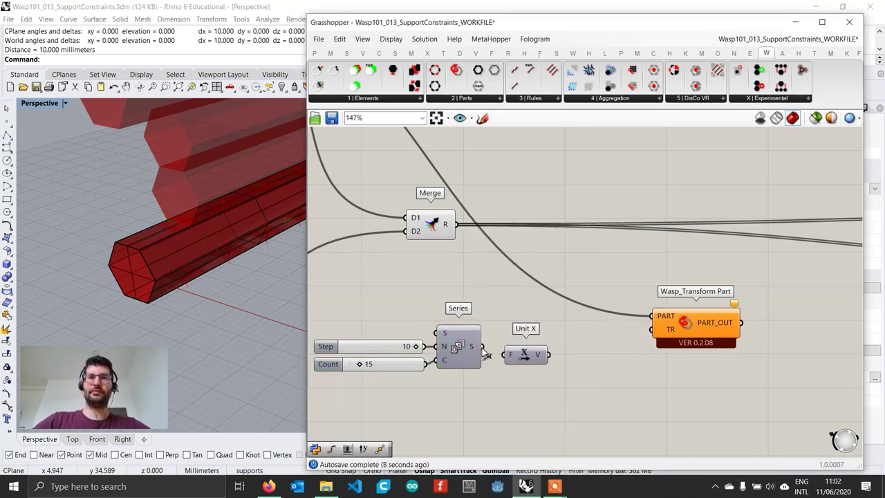
pyautogui.moveTo(482, 345); pyautogui.dragTo(683, 328)
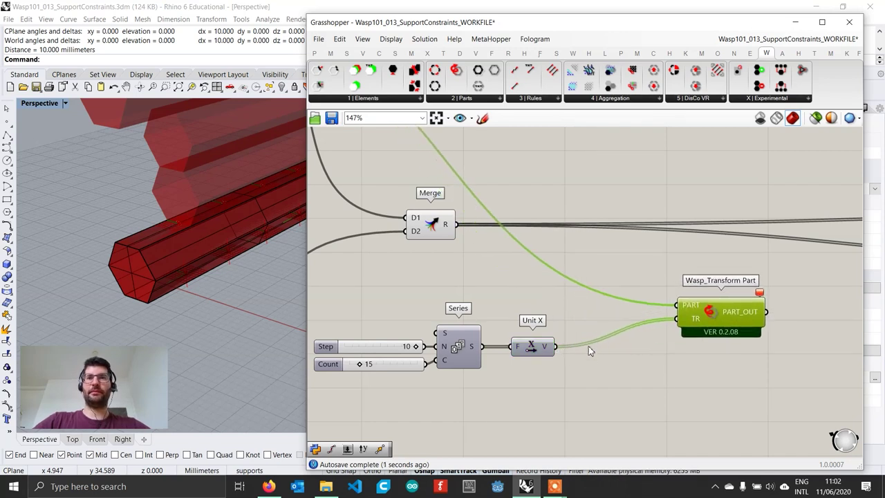
pyautogui.keyDown('ctrl'); pyautogui.moveTo(555, 345); pyautogui.dragTo(675, 323); pyautogui.keyUp('ctrl')
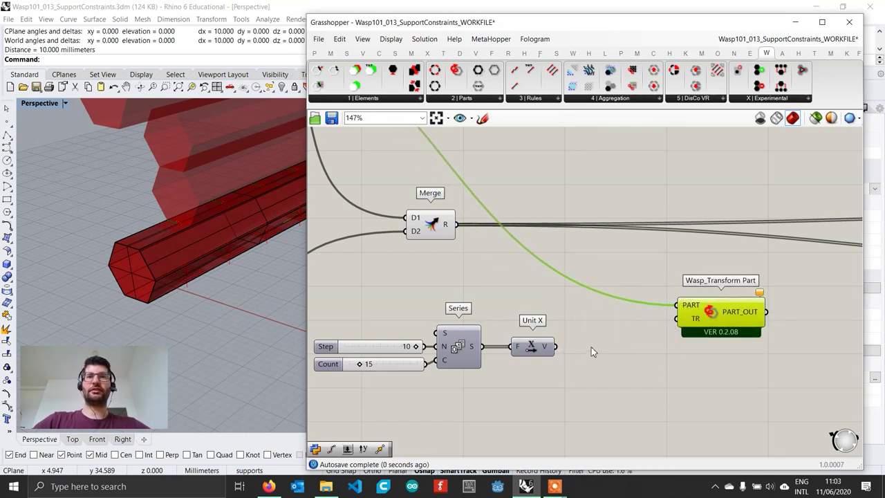
# - Insert a Move component driven by the Unit X vector and connect its transform output (X) to Wasp_Transform Part's TR input
pyautogui.doubleClick(618, 366)
pyautogui.write('move')
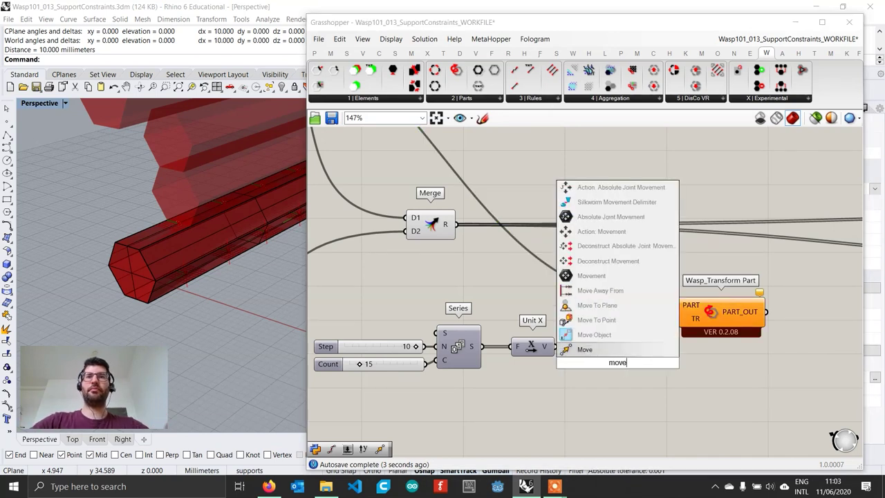
pyautogui.press('Return')
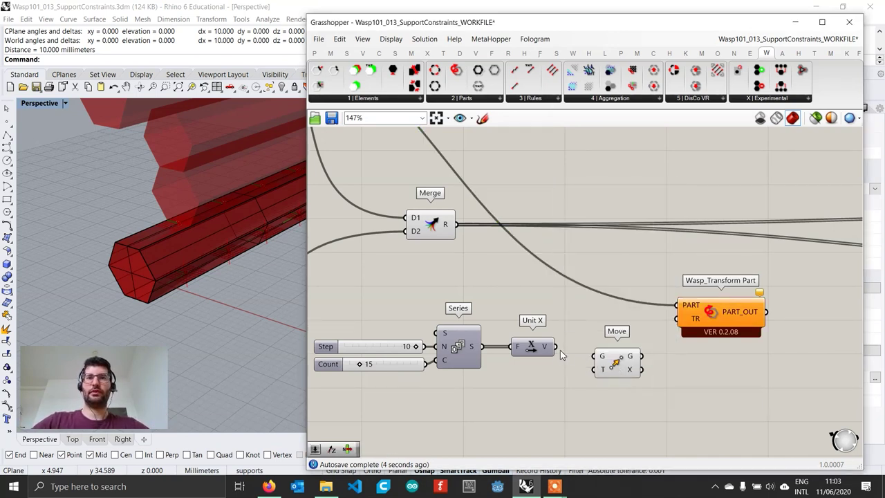
pyautogui.moveTo(555, 346); pyautogui.dragTo(678, 323)
pyautogui.moveTo(611, 347)
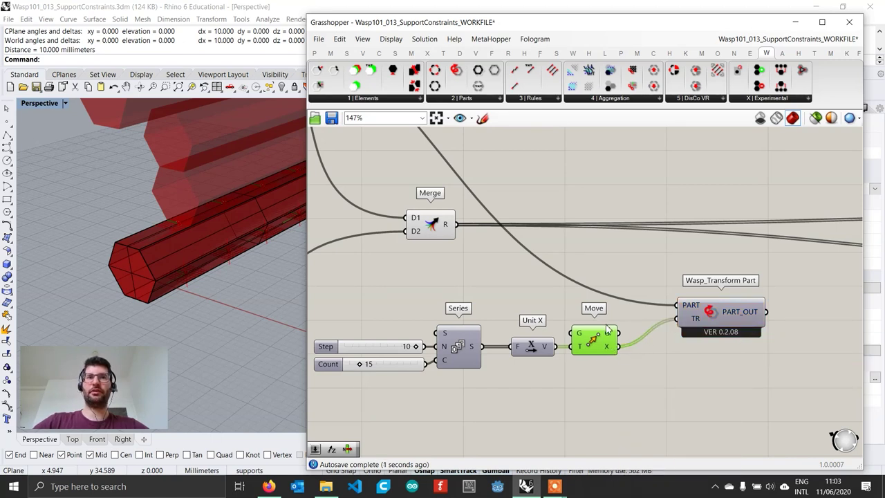
# - Add a Wasp_Get Part Geometry component fed by PART_OUT and preview the row of transformed copies in the viewport
pyautogui.scroll(-2, 729, 365)
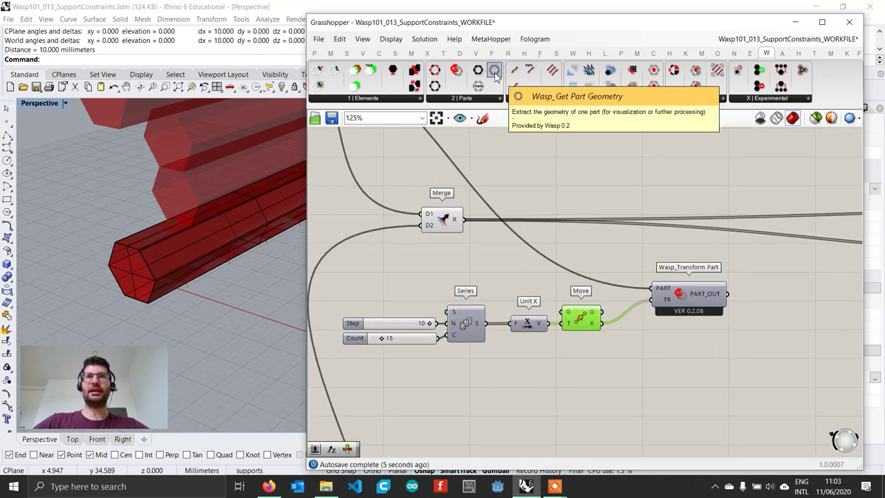
pyautogui.moveTo(494, 69); pyautogui.dragTo(745, 351)
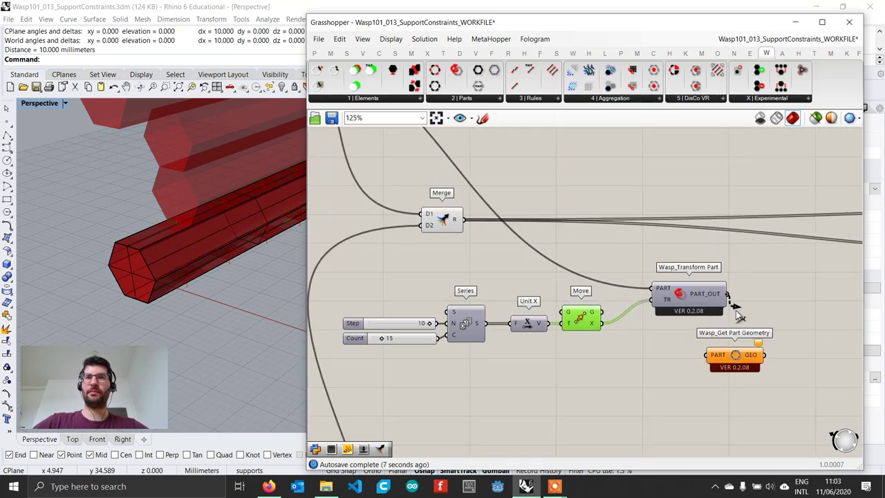
pyautogui.moveTo(736, 311); pyautogui.dragTo(711, 354)
pyautogui.click(737, 358)
pyautogui.scroll(-4, 104, 266)
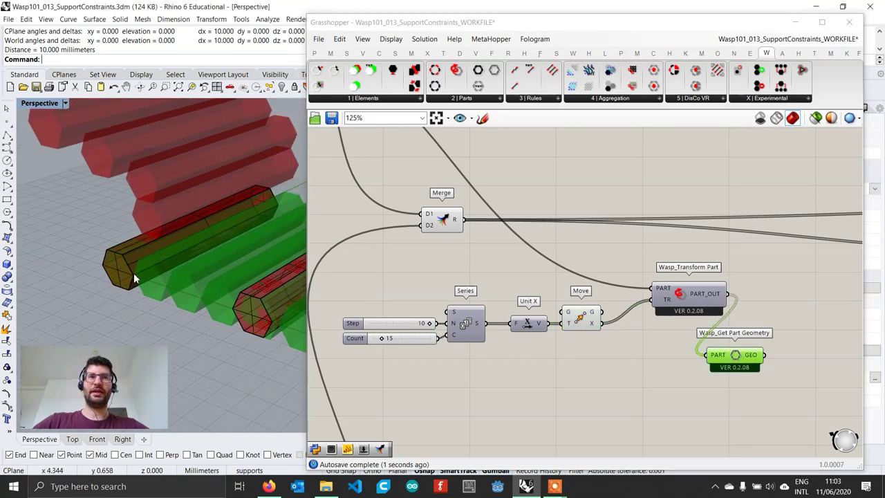
pyautogui.scroll(-10, 133, 273)
pyautogui.keyDown('shift'); pyautogui.moveTo(194, 286); pyautogui.dragTo(139, 275, button='right'); pyautogui.keyUp('shift')
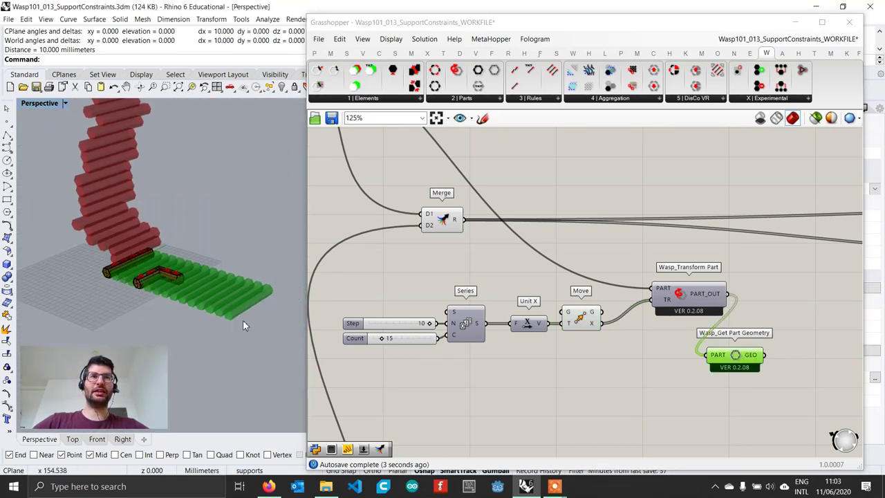
# - Set the Series component's Count slider to 16
pyautogui.scroll(2, 385, 343)
pyautogui.moveTo(383, 336); pyautogui.dragTo(384, 340)
pyautogui.click(385, 340)
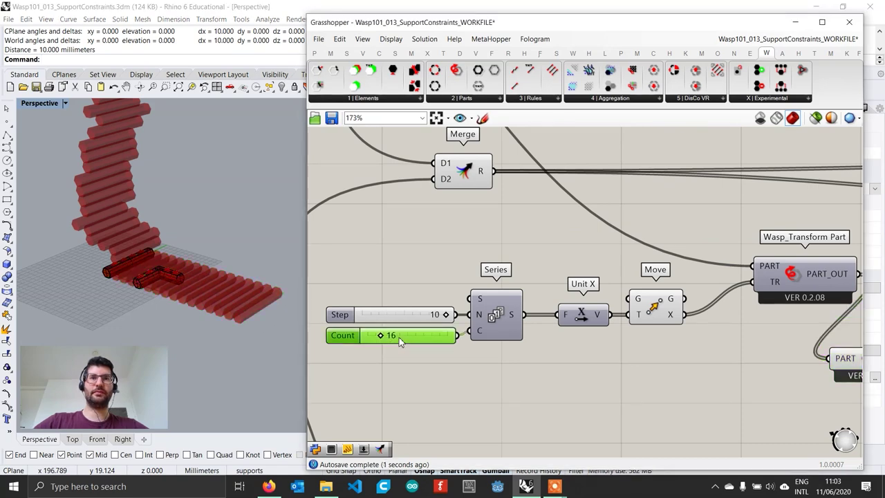
# - Highlight the transformed copies through Wasp_Get Part Geometry and measure the length of the original straight part along its lower edge
pyautogui.scroll(-2, 518, 363)
pyautogui.moveTo(519, 363); pyautogui.dragTo(426, 344, button='right')
pyautogui.moveTo(683, 362); pyautogui.dragTo(634, 372, button='right')
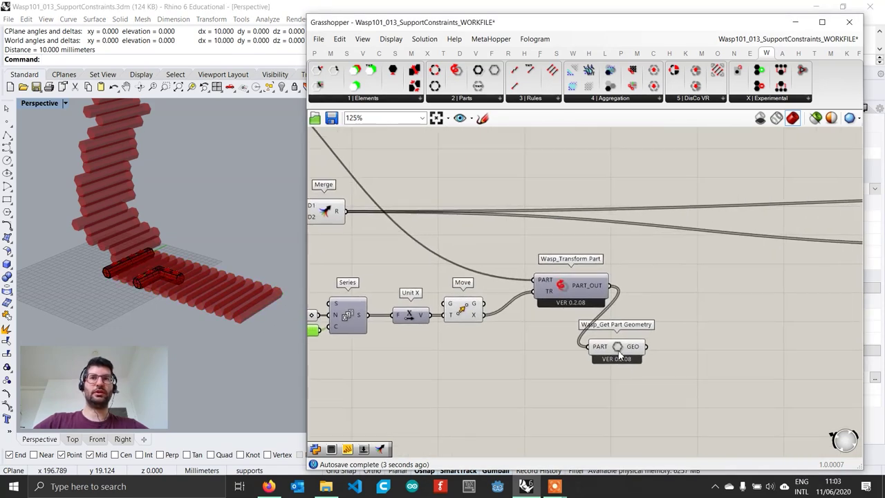
pyautogui.click(619, 351)
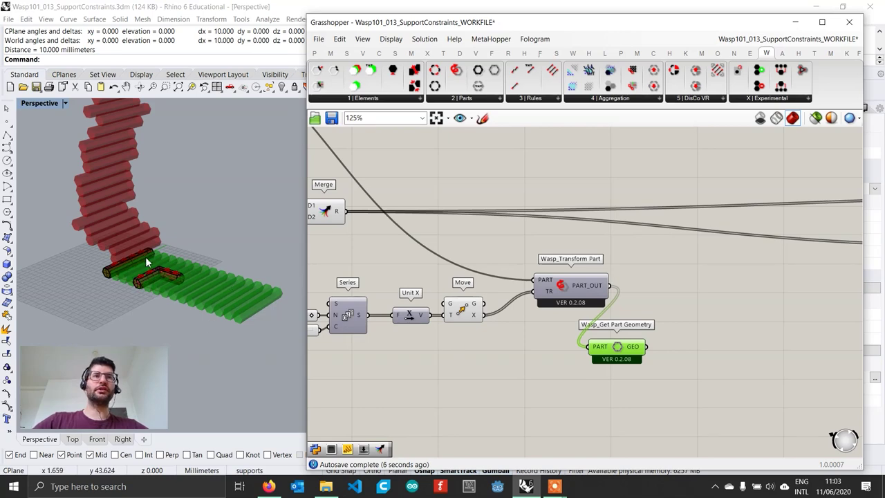
pyautogui.scroll(4, 116, 260)
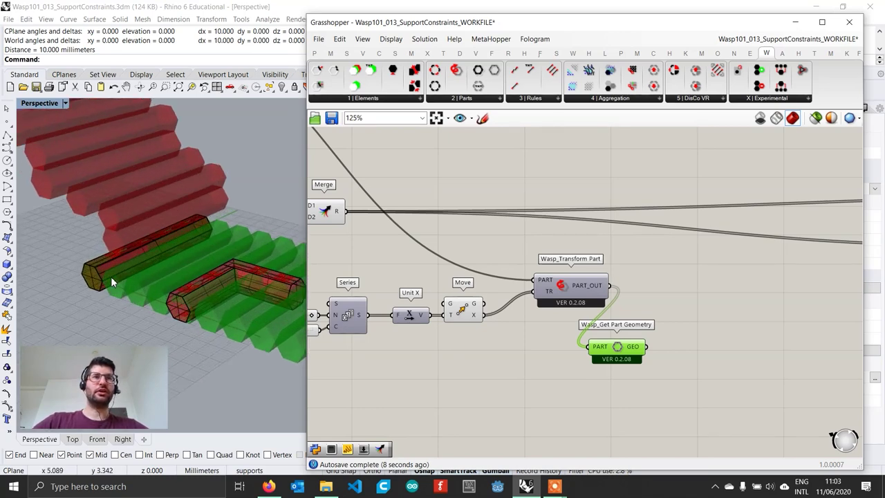
pyautogui.write('Distance')
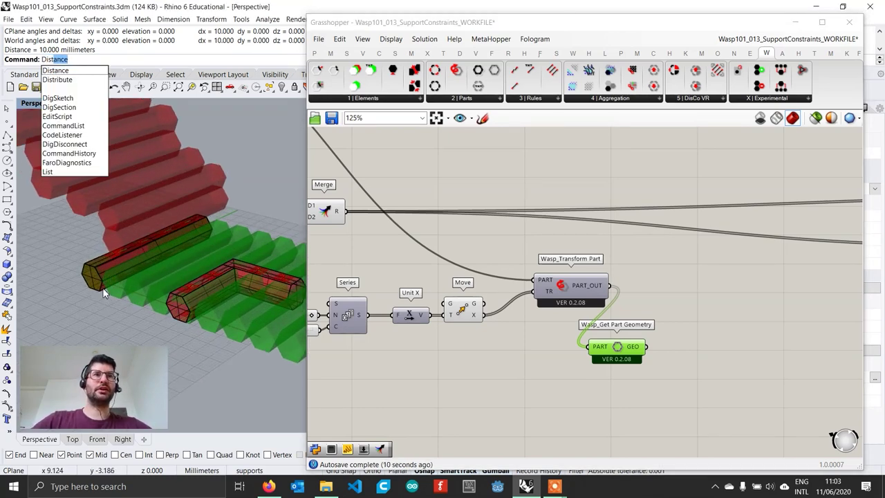
pyautogui.press('Return')
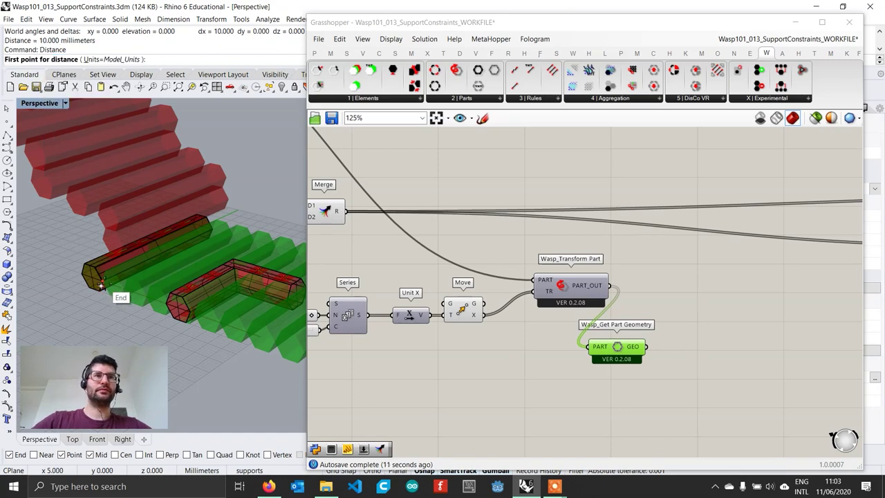
pyautogui.click(100, 286)
pyautogui.click(216, 235)
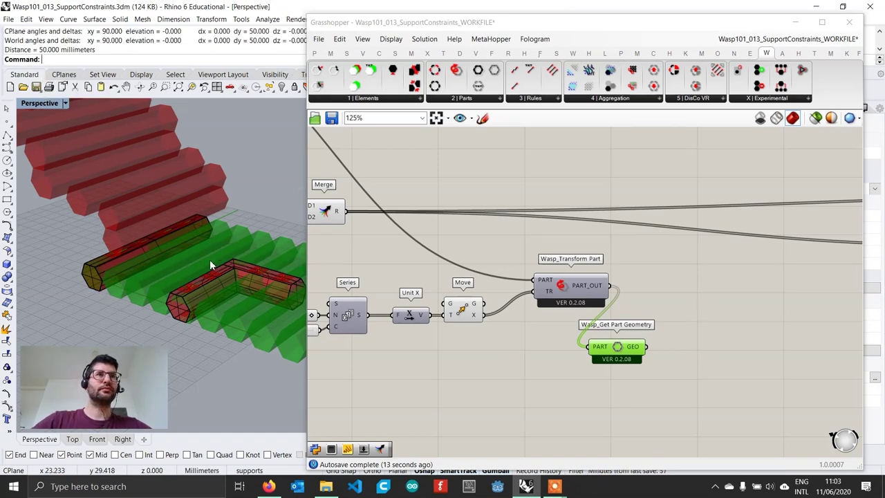
# - Place a second Series component on the canvas below the Move component
pyautogui.scroll(-1, 196, 263)
pyautogui.moveTo(543, 353); pyautogui.dragTo(629, 348, button='right')
pyautogui.doubleClick(567, 360)
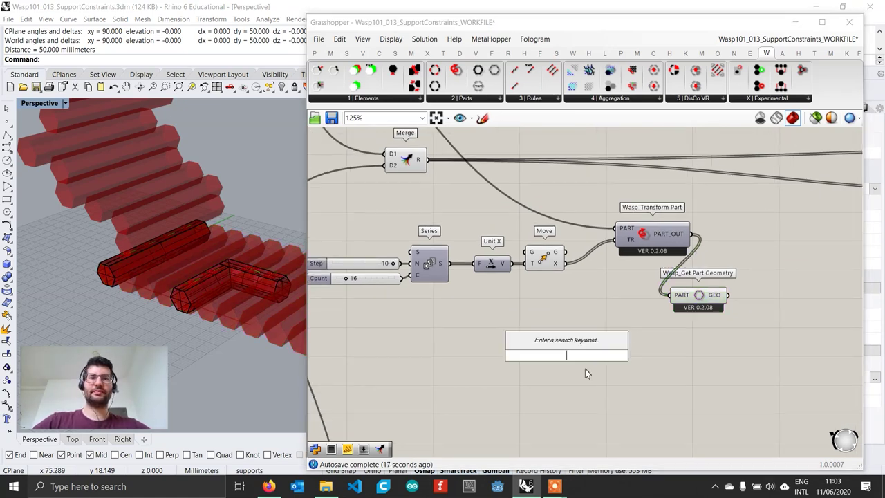
pyautogui.write('series')
pyautogui.press('Return')
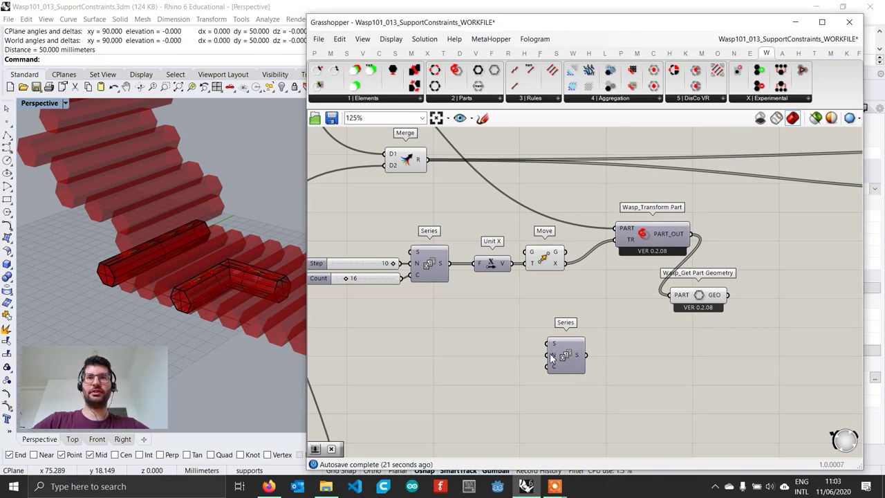
# - Create a number slider set to 50 and connect it to the second Series component's step input
pyautogui.doubleClick(486, 366)
pyautogui.write('50')
pyautogui.press('Return')
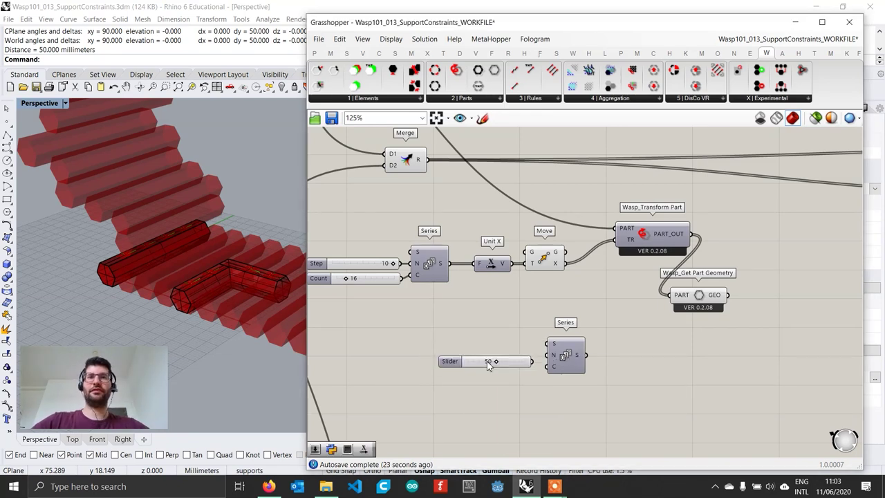
pyautogui.scroll(1, 539, 347)
pyautogui.moveTo(534, 365)
pyautogui.mouseDown()
pyautogui.moveTo(550, 355)
pyautogui.moveTo(519, 359)
pyautogui.mouseUp()
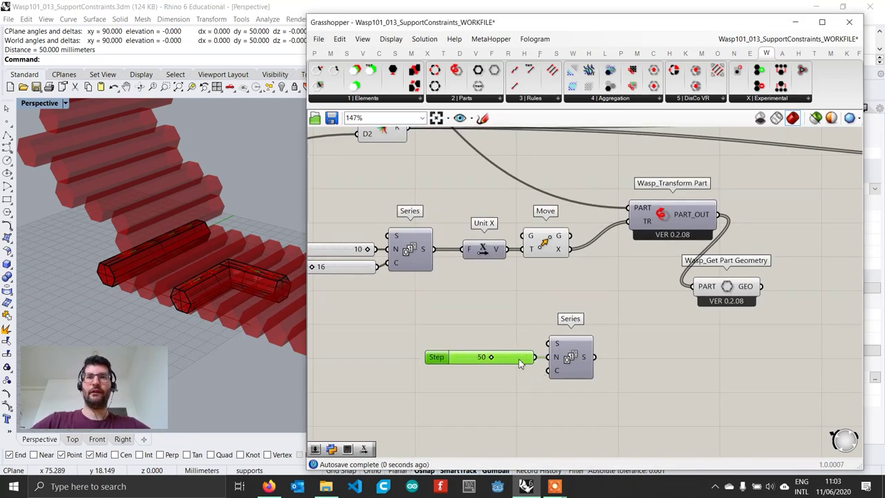
# - Create a number slider set to 8, connect it to the second Series component's count input and align it under the Step slider
pyautogui.doubleClick(463, 382)
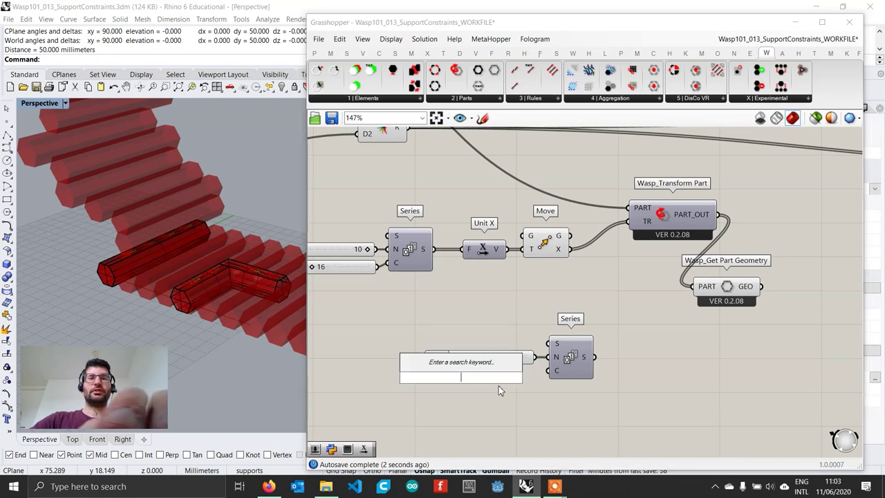
pyautogui.write('8')
pyautogui.press('Return')
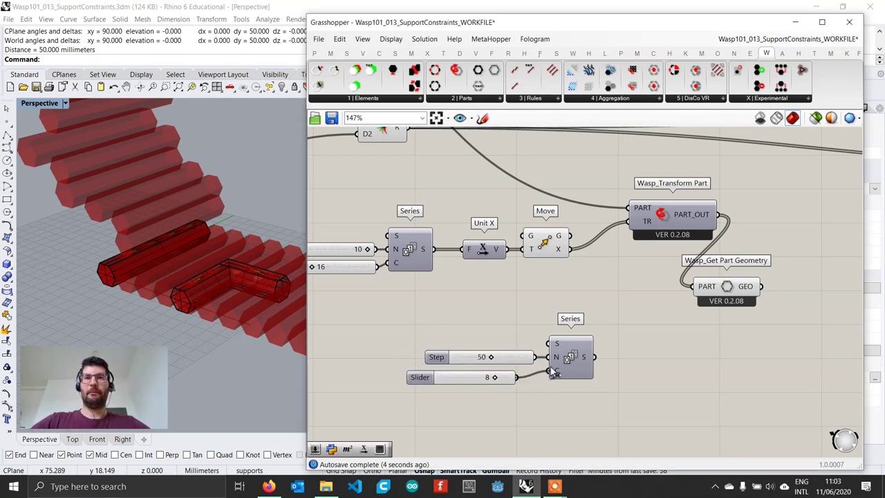
pyautogui.moveTo(551, 369); pyautogui.dragTo(550, 371)
pyautogui.moveTo(466, 381); pyautogui.dragTo(480, 379)
pyautogui.scroll(-1, 515, 378)
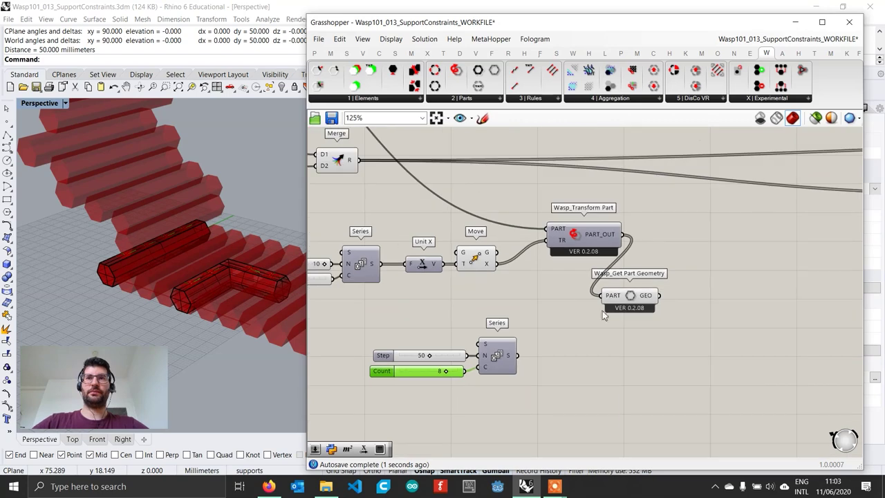
# - Add a second Wasp_Transform Part component and feed its PART input from the first one's PART_OUT
pyautogui.moveTo(636, 298); pyautogui.dragTo(632, 295)
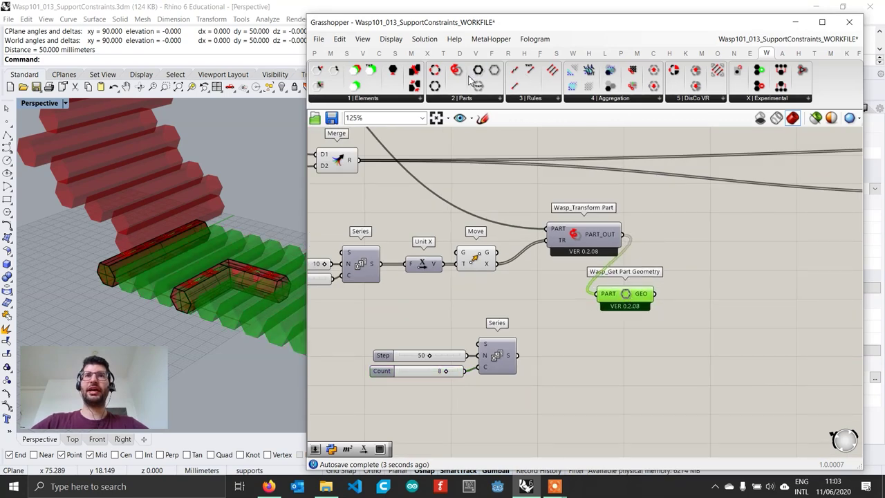
pyautogui.moveTo(454, 72); pyautogui.dragTo(719, 322)
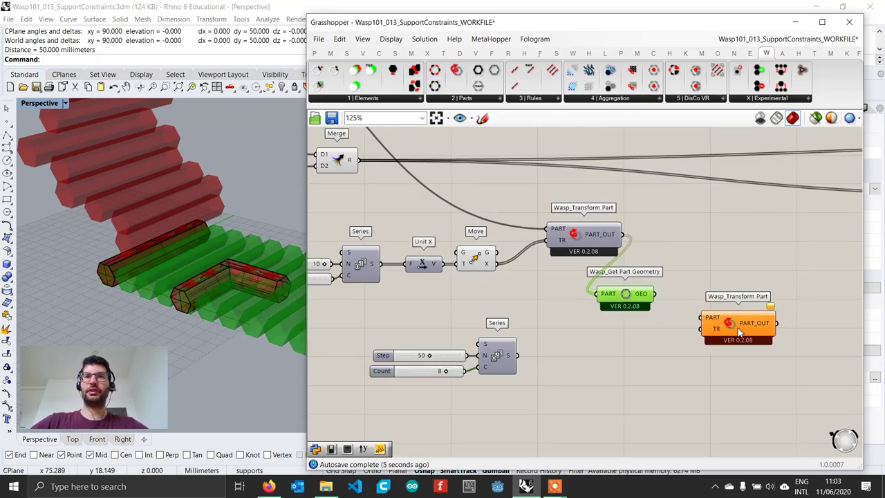
pyautogui.moveTo(625, 235); pyautogui.dragTo(719, 335)
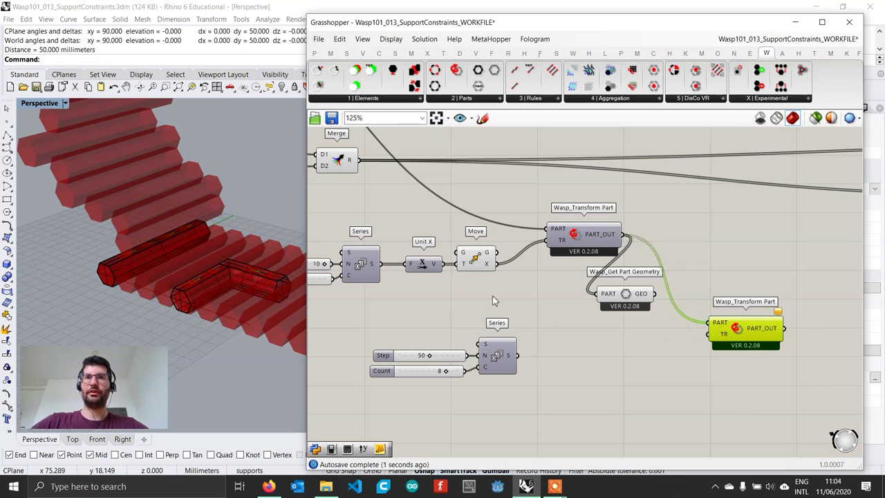
# - Add a Unit Y component and connect the second Series output to its factor input
pyautogui.doubleClick(553, 364)
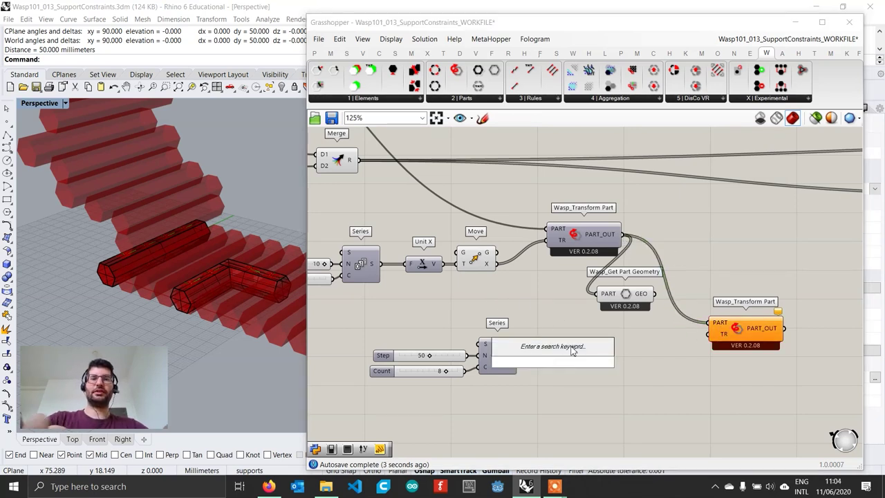
pyautogui.write('unit y')
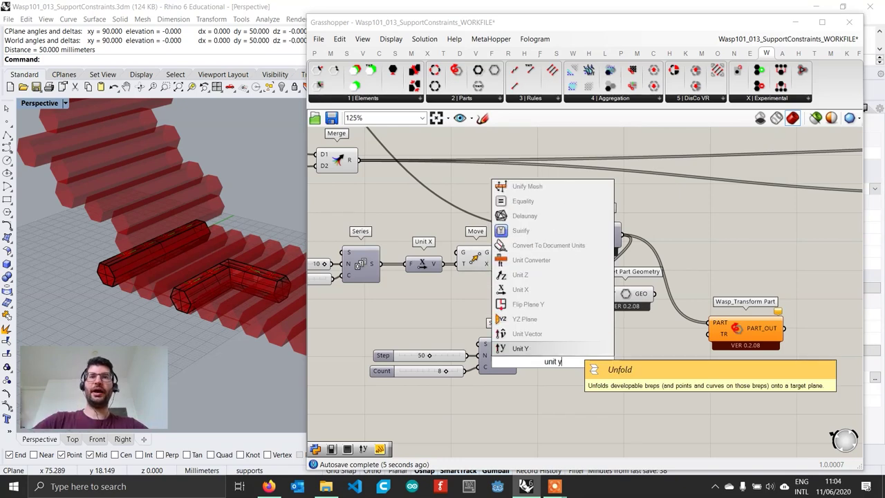
pyautogui.press('Return')
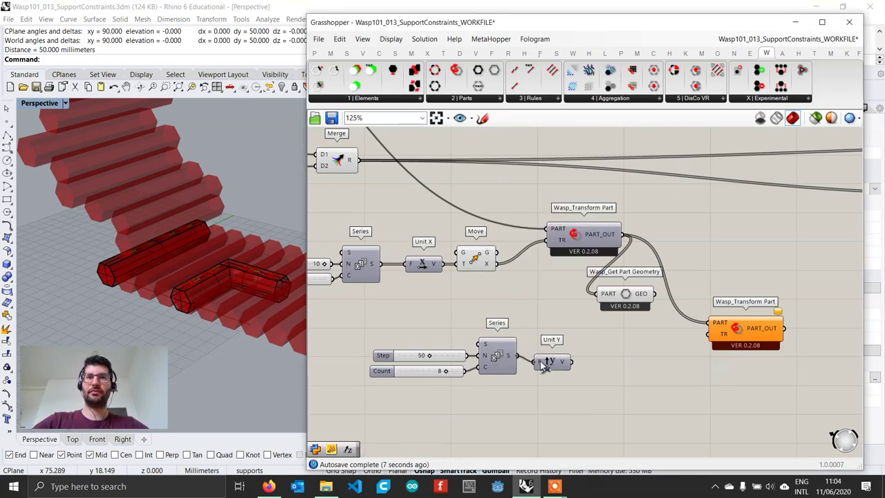
pyautogui.moveTo(544, 366); pyautogui.dragTo(560, 363)
# - Add a Move component driven by Unit Y and connect its transform output to the second Wasp_Transform Part's TR input
pyautogui.doubleClick(619, 364)
pyautogui.write('move')
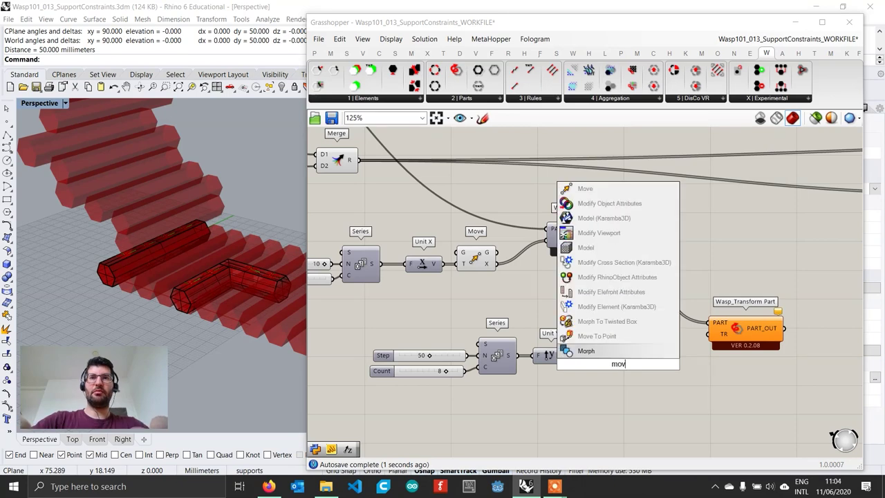
pyautogui.press('Return')
pyautogui.moveTo(571, 355); pyautogui.dragTo(711, 336)
pyautogui.click(722, 330)
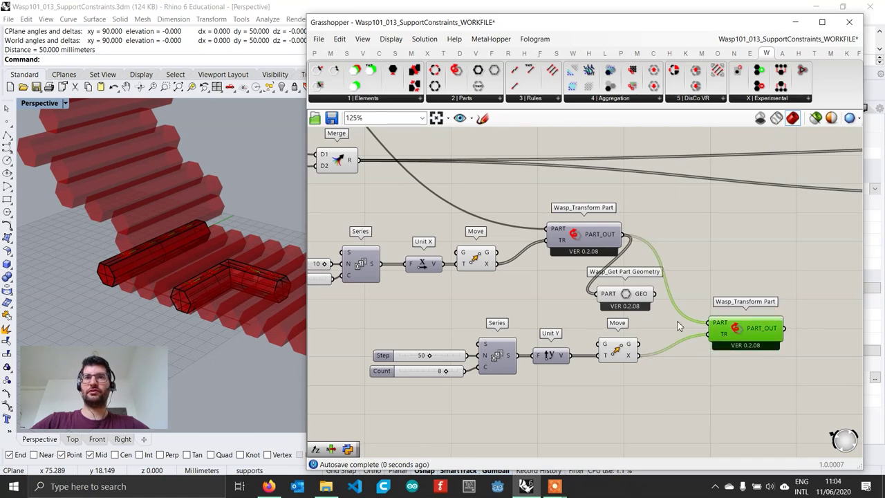
# - Relocate Wasp_Get Part Geometry below the second Wasp_Transform Part, feed it from that component's PART_OUT, and inspect the copies in the viewport
pyautogui.moveTo(629, 298); pyautogui.dragTo(780, 397)
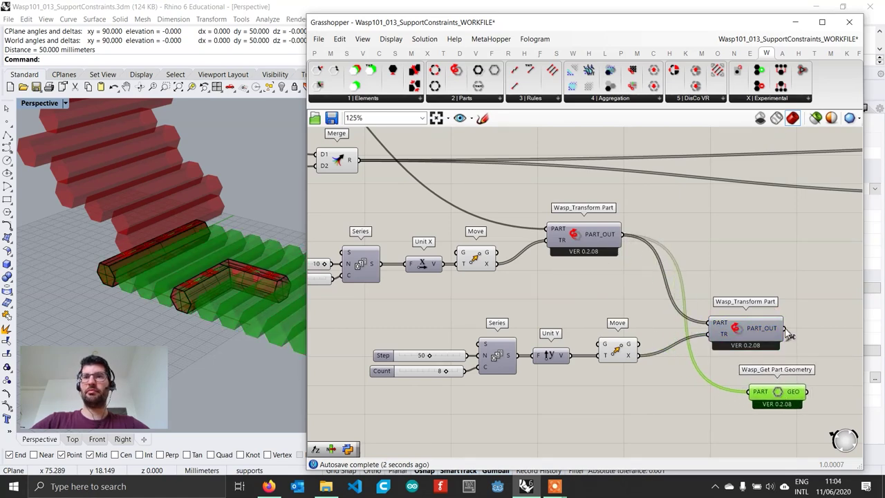
pyautogui.moveTo(785, 328); pyautogui.dragTo(749, 392)
pyautogui.moveTo(254, 304); pyautogui.dragTo(114, 292, button='right')
pyautogui.scroll(-6, 237, 293)
pyautogui.scroll(-4, 132, 285)
pyautogui.scroll(4, 144, 280)
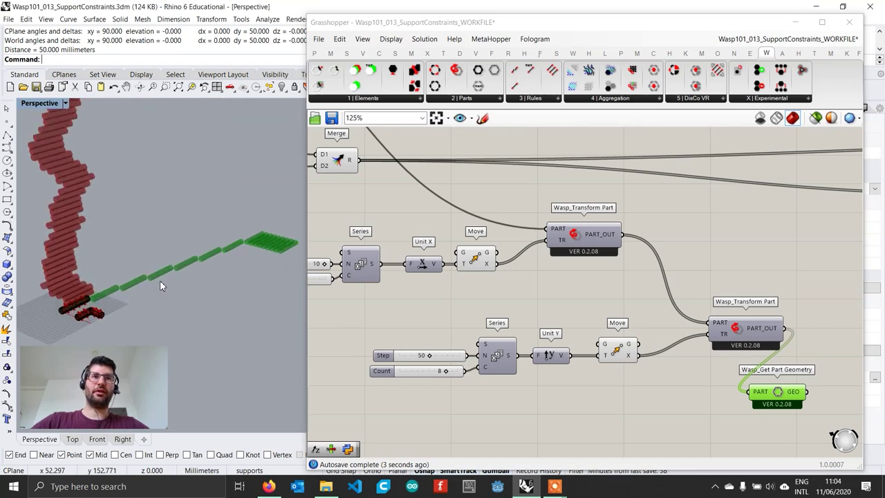
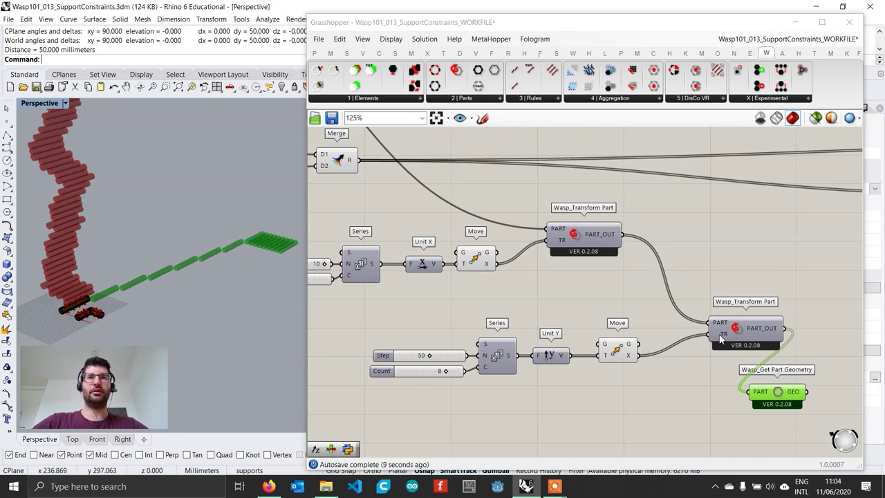
# - Graft the PART input of the second Wasp_Transform Part so every row copy receives all Y translations
pyautogui.scroll(1, 720, 337)
pyautogui.moveTo(718, 326)
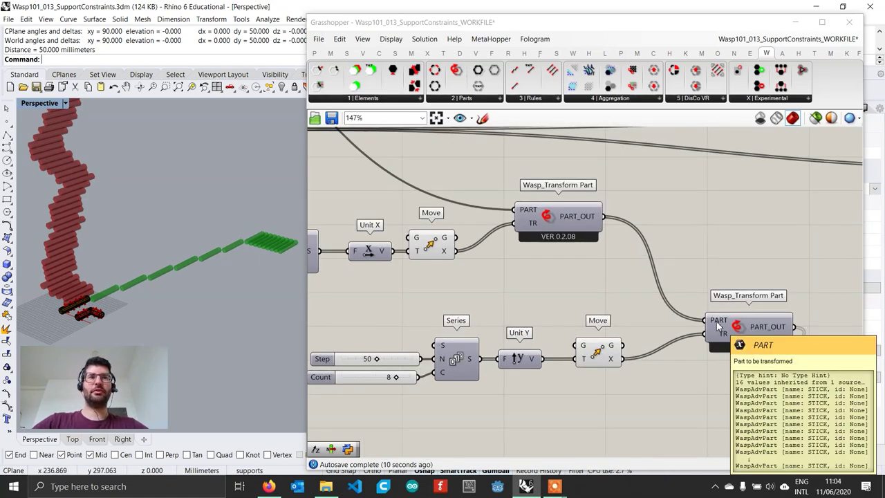
pyautogui.moveTo(717, 326); pyautogui.dragTo(670, 302, button='right')
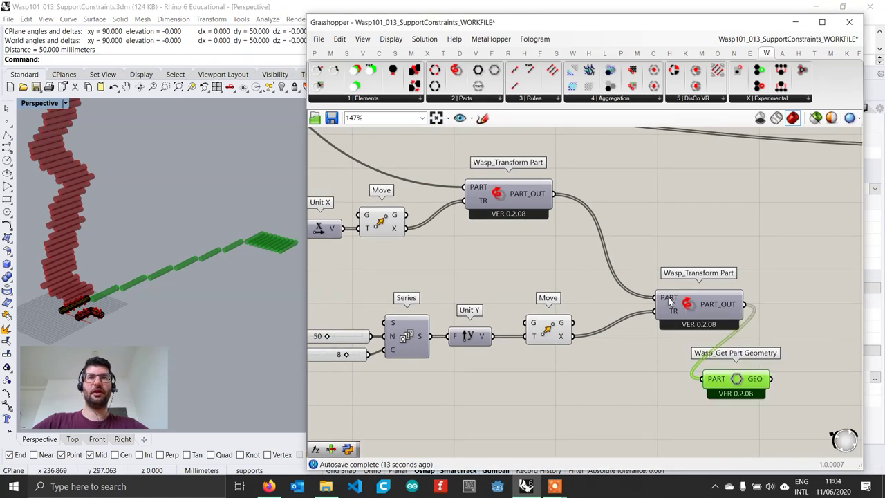
pyautogui.rightClick(670, 302)
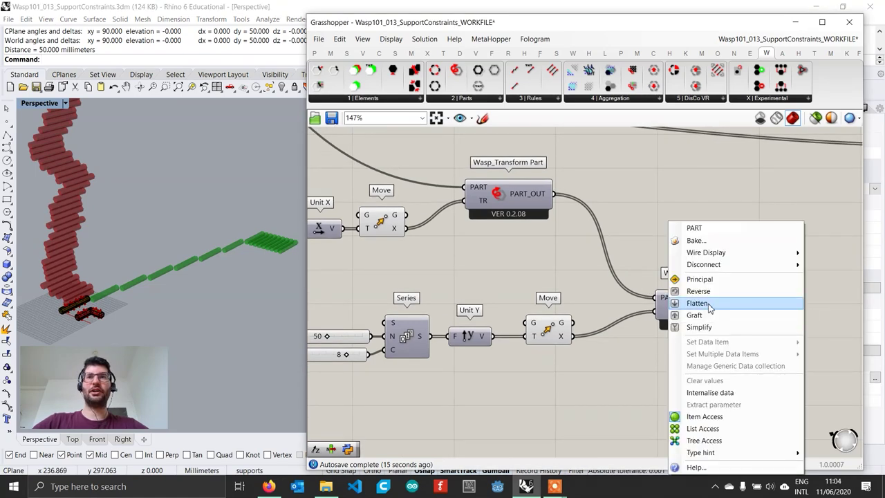
pyautogui.click(698, 315)
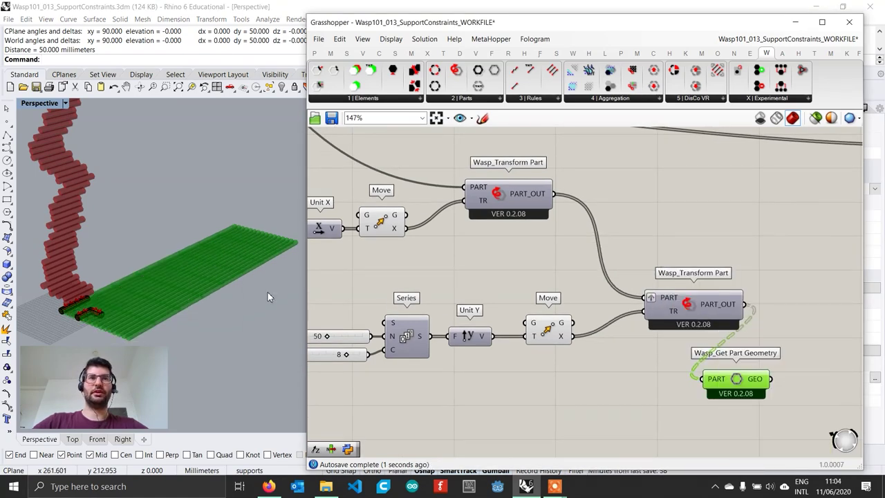
pyautogui.moveTo(267, 293); pyautogui.dragTo(239, 245, button='right')
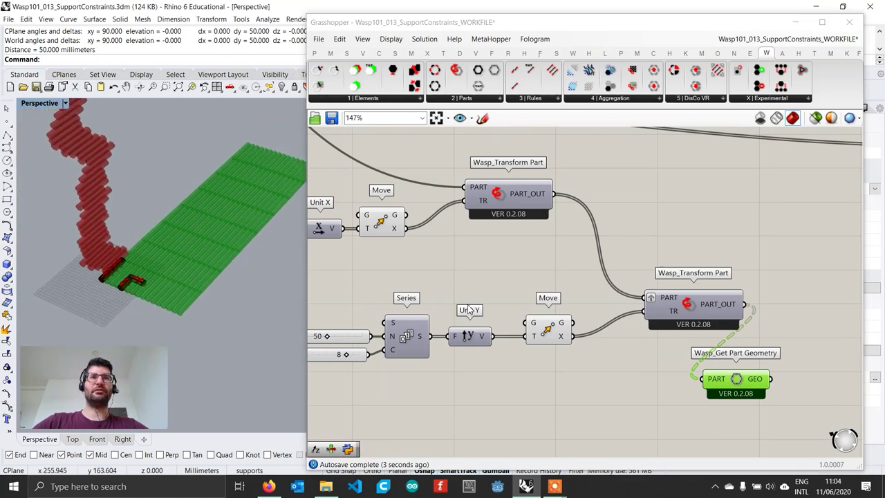
# - Space out the second Wasp_Transform Part and Wasp_Get Part Geometry, and flatten the transform component's PART_OUT
pyautogui.moveTo(661, 329); pyautogui.dragTo(589, 311, button='right')
pyautogui.moveTo(624, 291); pyautogui.dragTo(605, 316)
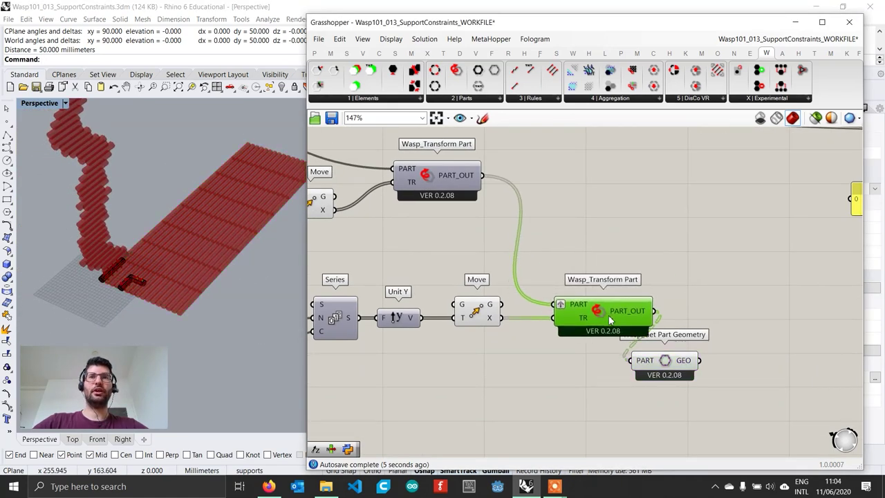
pyautogui.moveTo(665, 366); pyautogui.dragTo(649, 405)
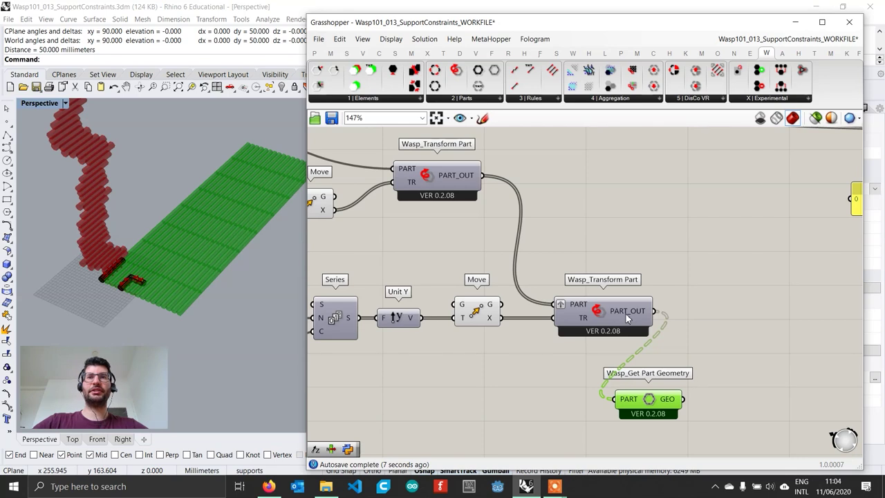
pyautogui.moveTo(627, 317)
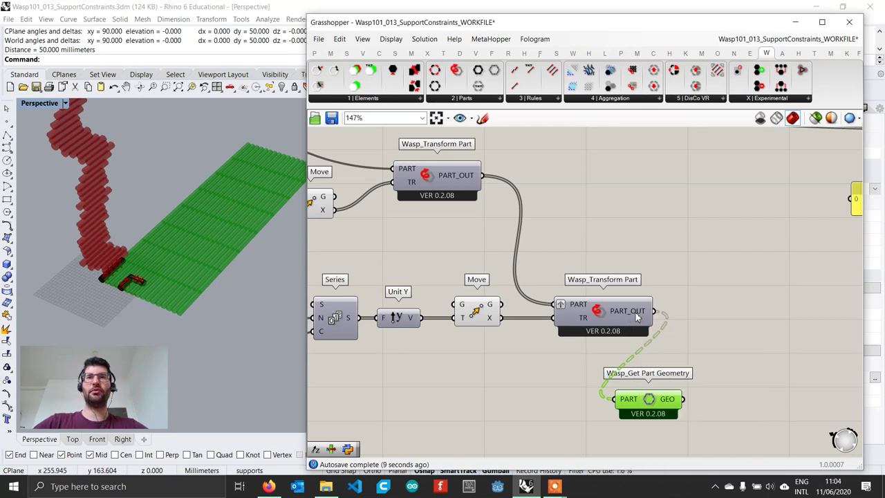
pyautogui.rightClick(636, 309)
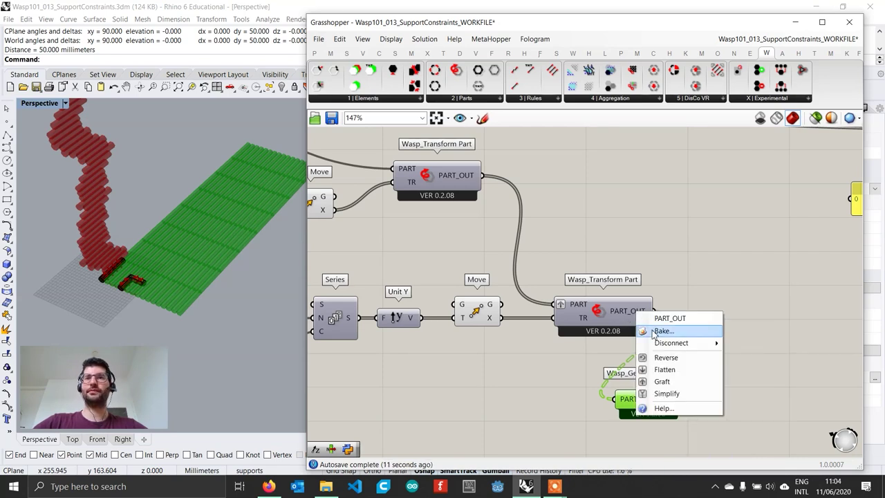
pyautogui.click(657, 370)
pyautogui.click(688, 335)
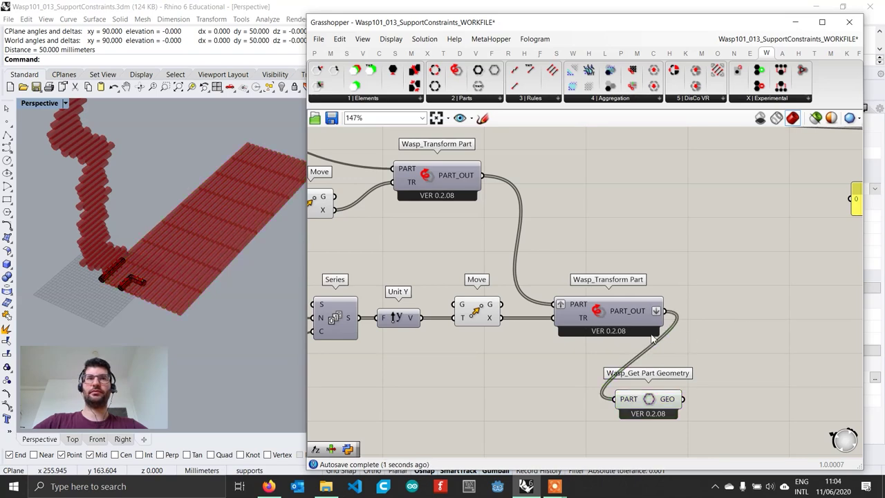
# - Set the Count slider of the X-direction Series to 22
pyautogui.moveTo(534, 333); pyautogui.dragTo(631, 329, button='right')
pyautogui.scroll(-1, 615, 329)
pyautogui.moveTo(356, 312); pyautogui.dragTo(564, 347, button='right')
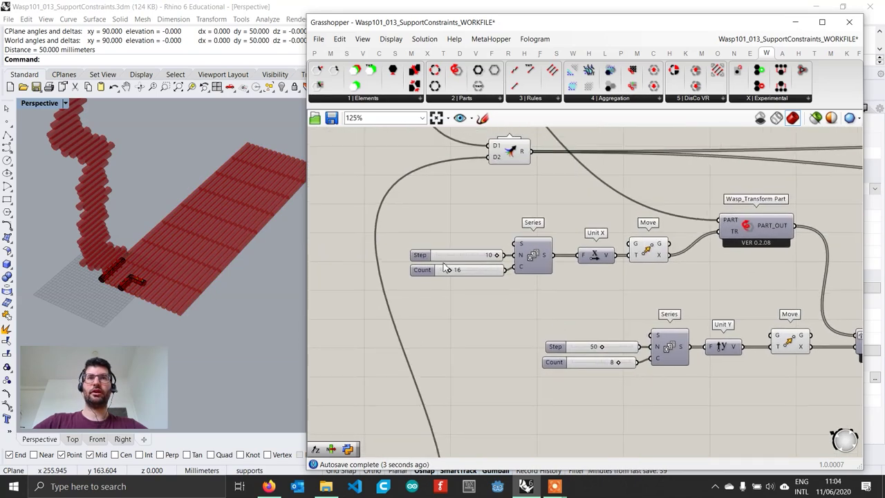
pyautogui.scroll(4, 446, 267)
pyautogui.moveTo(456, 281); pyautogui.dragTo(463, 282)
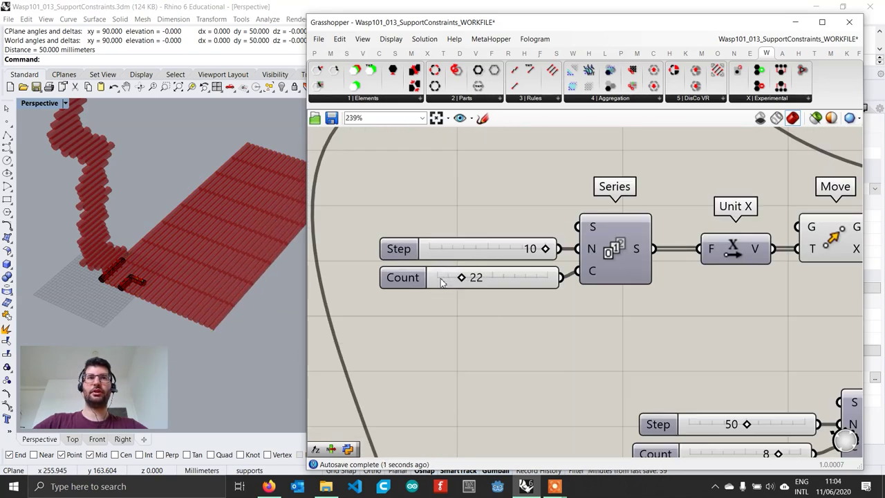
# - Slightly lower the Count slider of the Y-direction Series and check the base in the viewport
pyautogui.moveTo(593, 353); pyautogui.dragTo(452, 266, button='right')
pyautogui.scroll(2, 592, 355)
pyautogui.click(644, 367)
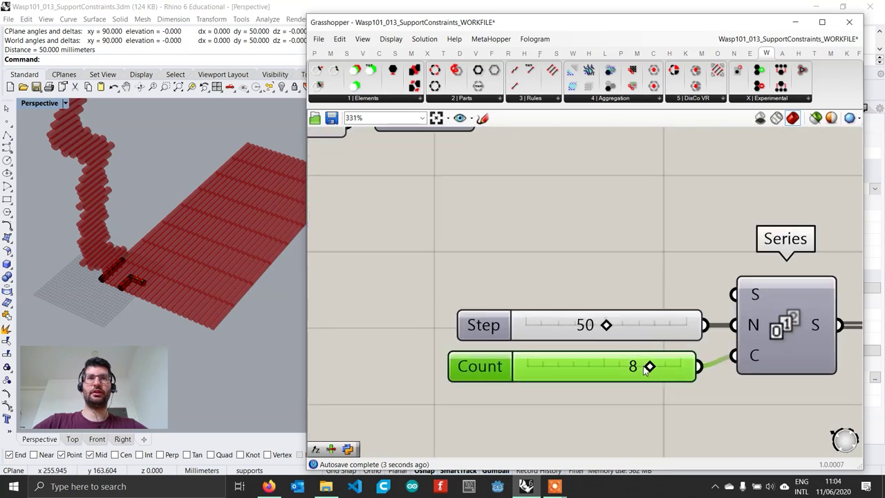
pyautogui.moveTo(652, 368); pyautogui.dragTo(637, 368)
pyautogui.moveTo(190, 317); pyautogui.dragTo(198, 289, button='right')
pyautogui.scroll(-3, 197, 288)
# - Connect the second Wasp_Transform Part's flattened PART_OUT to the PREV input of Wasp_Stochastic Aggregation
pyautogui.moveTo(512, 314); pyautogui.dragTo(418, 284, button='right')
pyautogui.scroll(-4, 418, 284)
pyautogui.moveTo(655, 337); pyautogui.dragTo(436, 327, button='right')
pyautogui.scroll(-1, 623, 307)
pyautogui.moveTo(623, 307); pyautogui.dragTo(478, 343, button='right')
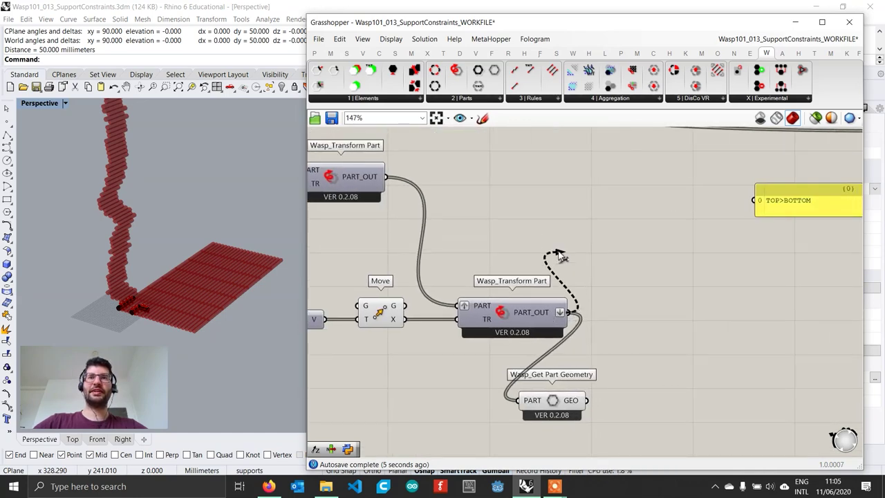
pyautogui.scroll(-2, 547, 259)
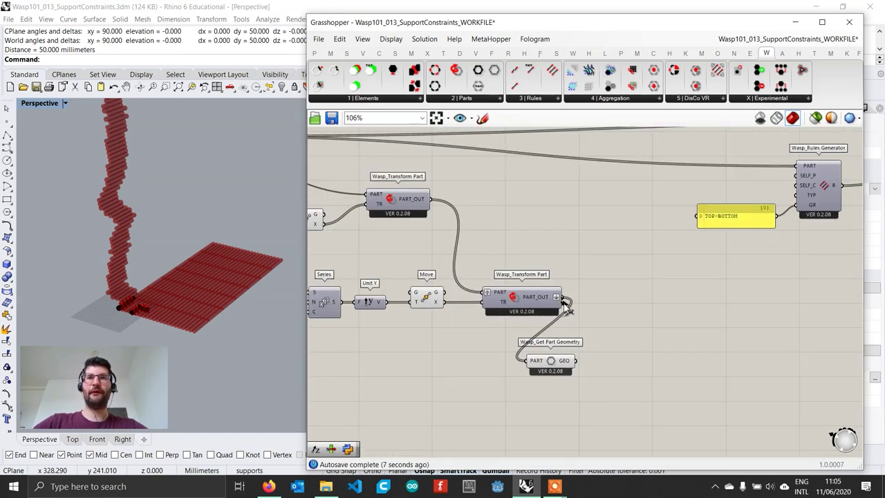
pyautogui.scroll(-4, 524, 308)
pyautogui.moveTo(545, 298); pyautogui.dragTo(667, 216)
pyautogui.scroll(1, 833, 232)
pyautogui.scroll(6, 798, 202)
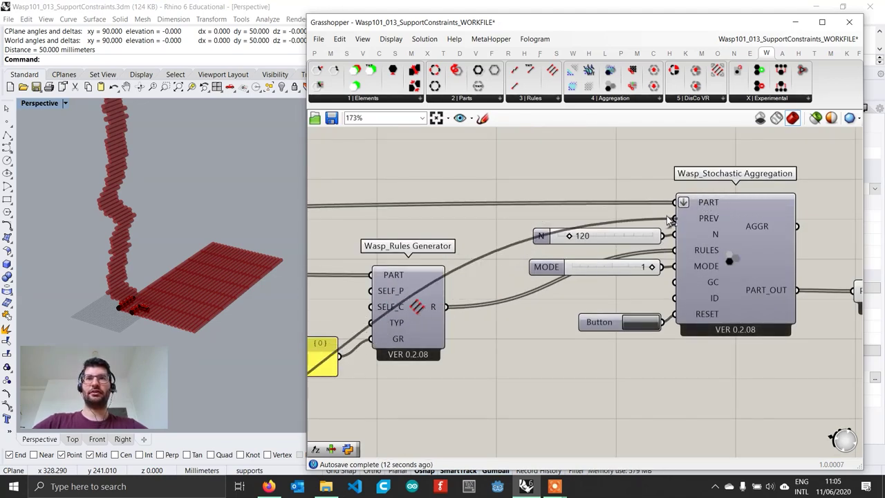
pyautogui.moveTo(667, 220); pyautogui.dragTo(669, 220)
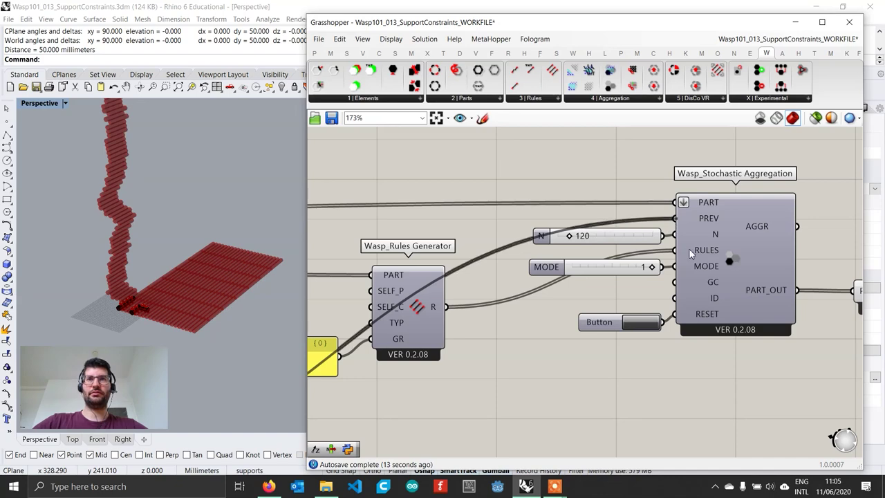
# - Reset the Wasp_Stochastic Aggregation so it regrows from the array of base parts
pyautogui.scroll(-1, 675, 257)
pyautogui.moveTo(687, 277); pyautogui.dragTo(584, 287, button='right')
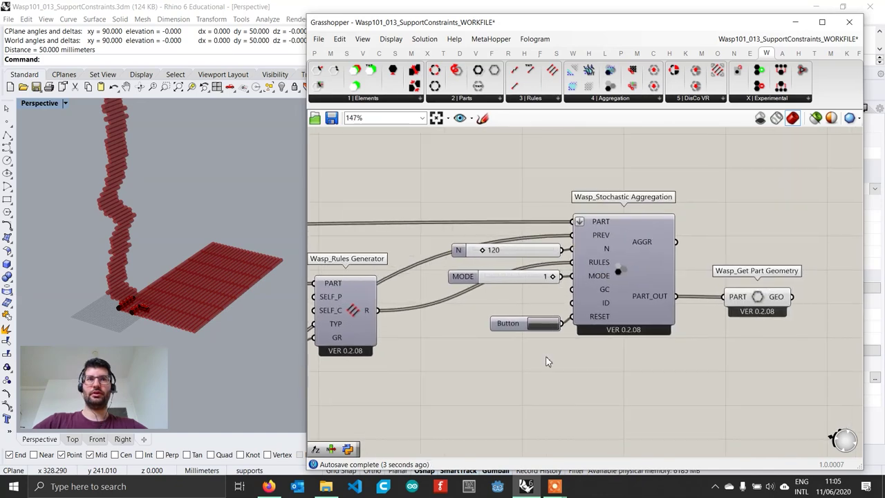
pyautogui.click(553, 324)
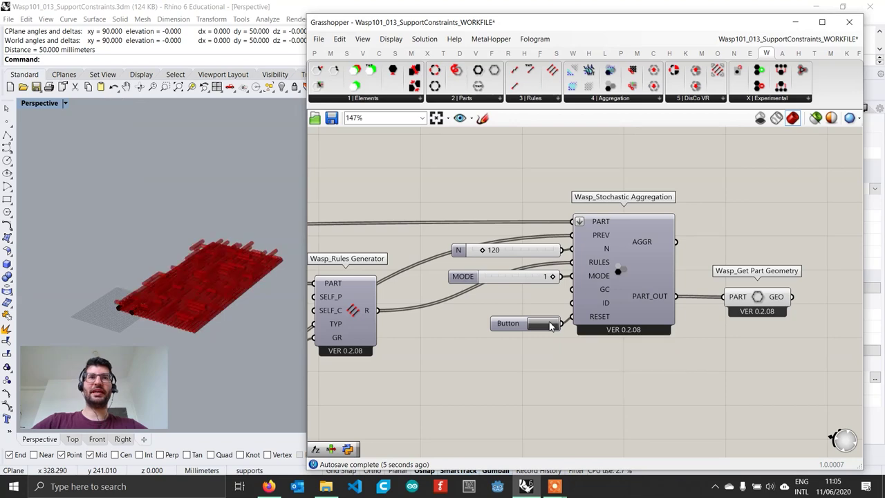
# - Examine the regrown aggregation on its base of arrayed parts from several angles in the perspective viewport
pyautogui.scroll(6, 201, 324)
pyautogui.moveTo(195, 315); pyautogui.dragTo(166, 261, button='right')
pyautogui.scroll(-6, 181, 274)
pyautogui.scroll(3, 165, 253)
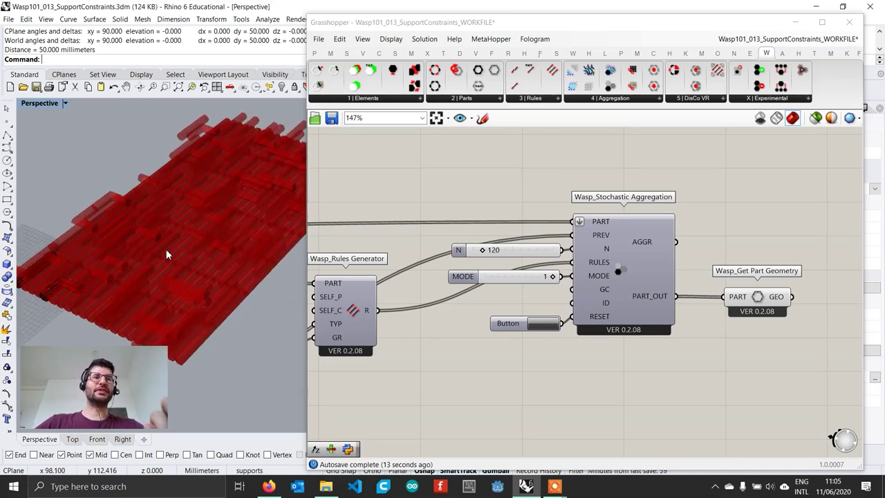
pyautogui.scroll(-2, 338, 325)
pyautogui.moveTo(145, 277); pyautogui.dragTo(209, 209, button='right')
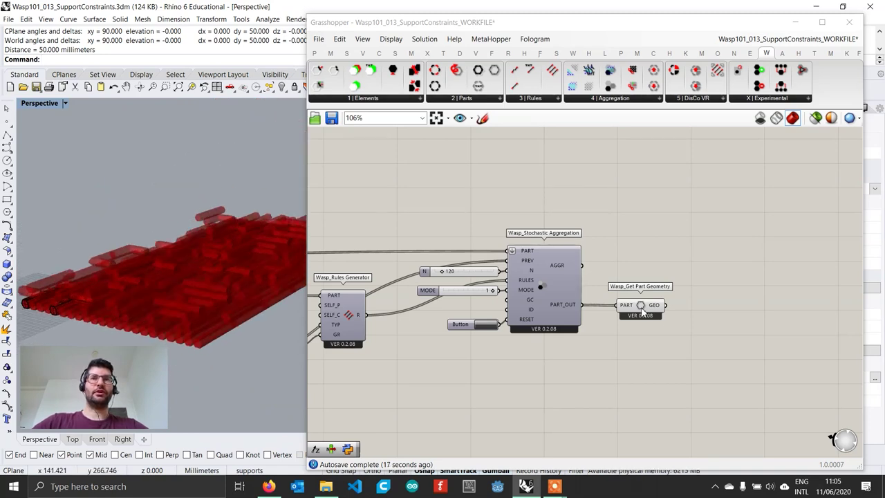
pyautogui.moveTo(226, 297); pyautogui.dragTo(249, 255, button='right')
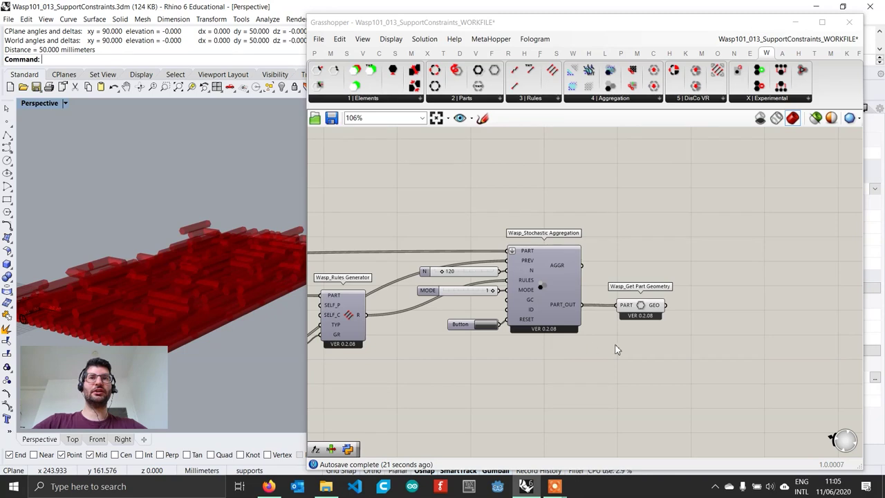
# - Delete the Wasp_Get Part Geometry component connected to the Wasp_Stochastic Aggregation output
pyautogui.click(647, 313)
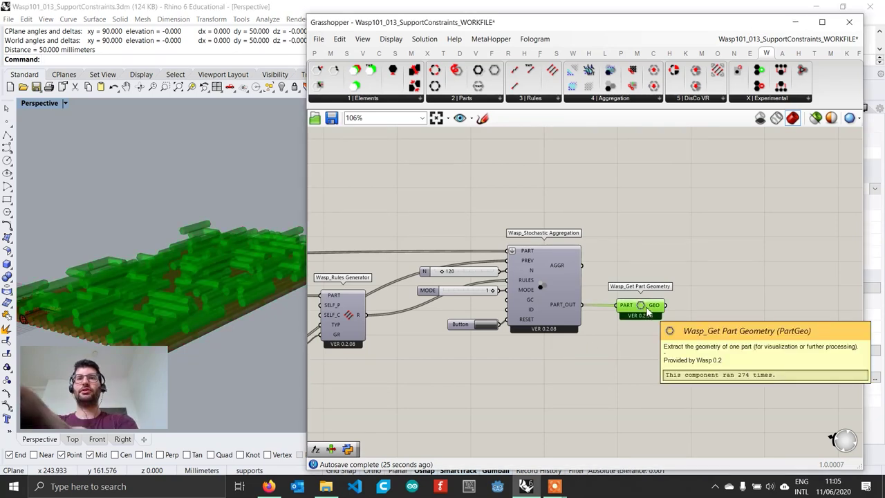
pyautogui.press('Delete')
pyautogui.moveTo(234, 332); pyautogui.dragTo(200, 304, button='right')
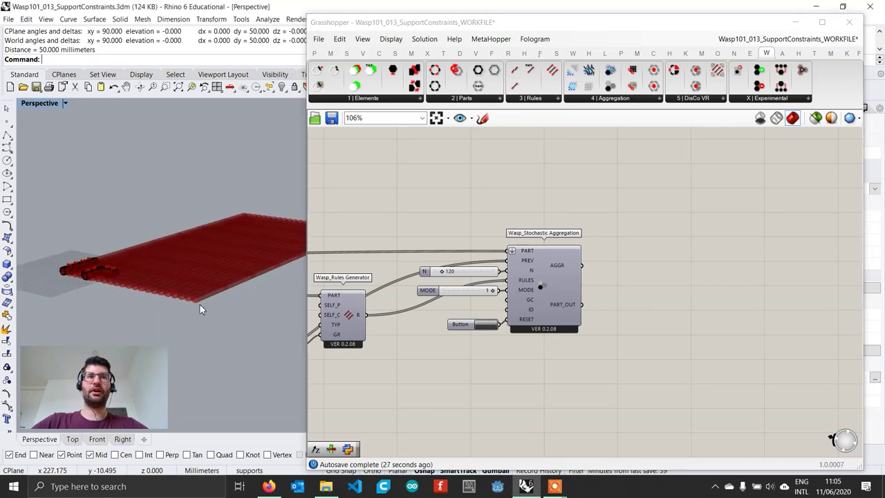
# - Add a Split List component and connect the Wasp_Stochastic Aggregation's PART_OUT to its L input
pyautogui.moveTo(408, 354); pyautogui.dragTo(493, 332, button='right')
pyautogui.scroll(-2, 484, 346)
pyautogui.moveTo(661, 324); pyautogui.dragTo(517, 334, button='right')
pyautogui.scroll(2, 512, 331)
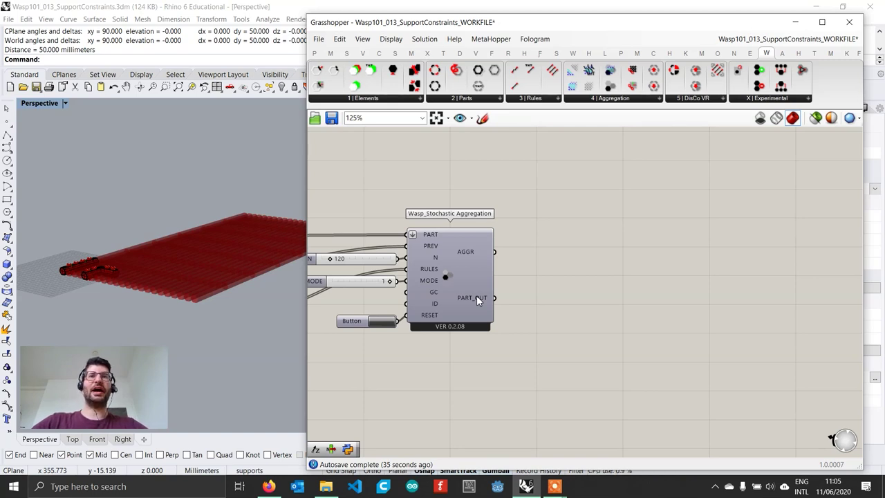
pyautogui.doubleClick(561, 303)
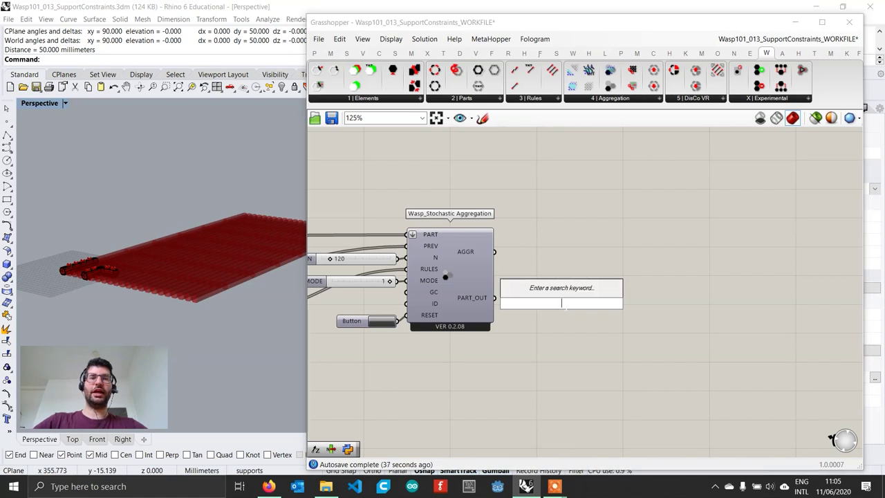
pyautogui.write('split lis')
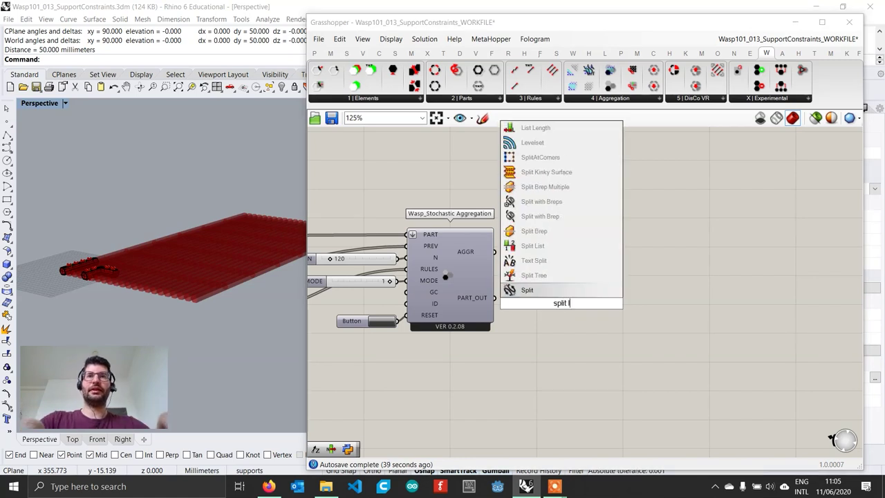
pyautogui.click(515, 275)
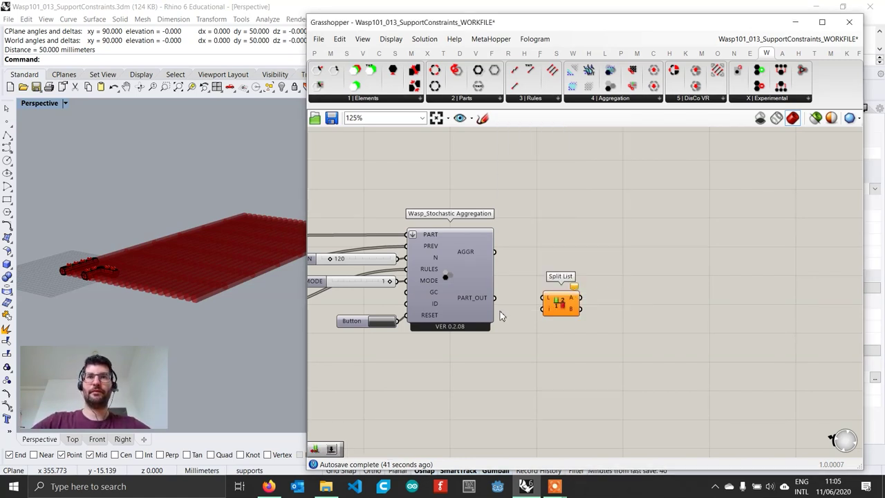
pyautogui.moveTo(495, 298); pyautogui.dragTo(551, 340)
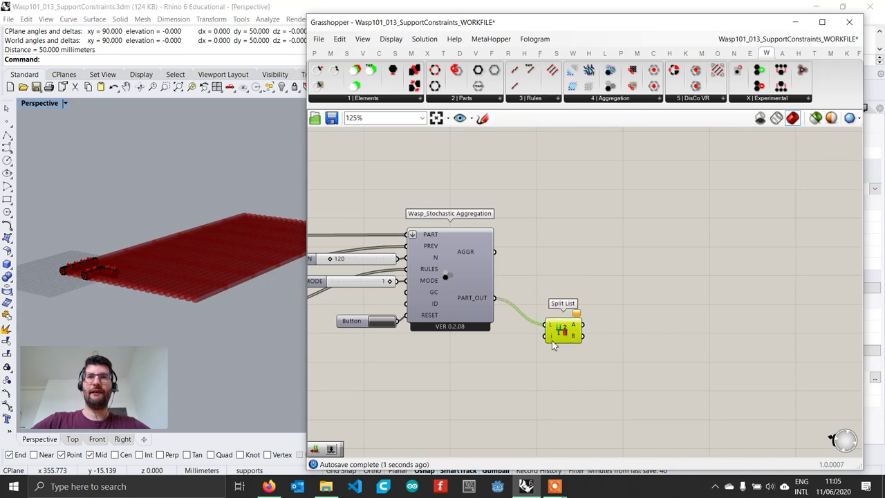
# - Add a List Length component fed by the second Wasp_Transform Part's PART_OUT and place it below the Stochastic Aggregation
pyautogui.scroll(-4, 551, 343)
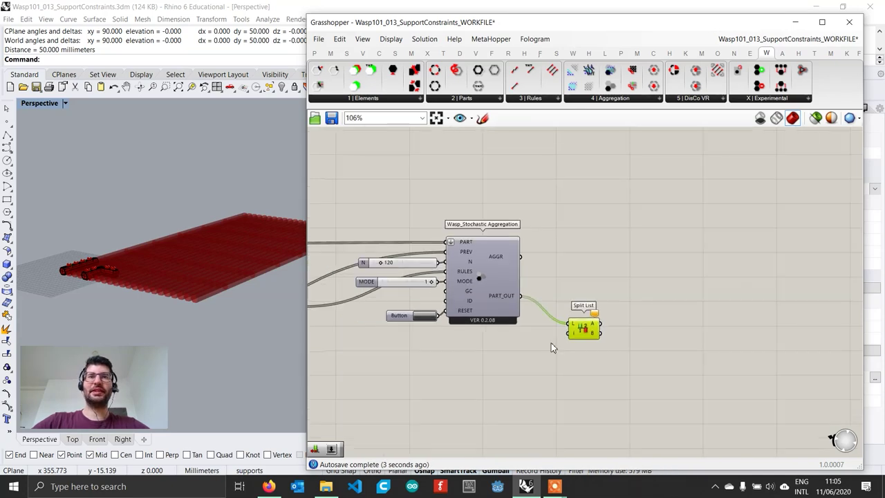
pyautogui.moveTo(472, 368); pyautogui.dragTo(636, 319, button='right')
pyautogui.scroll(2, 365, 363)
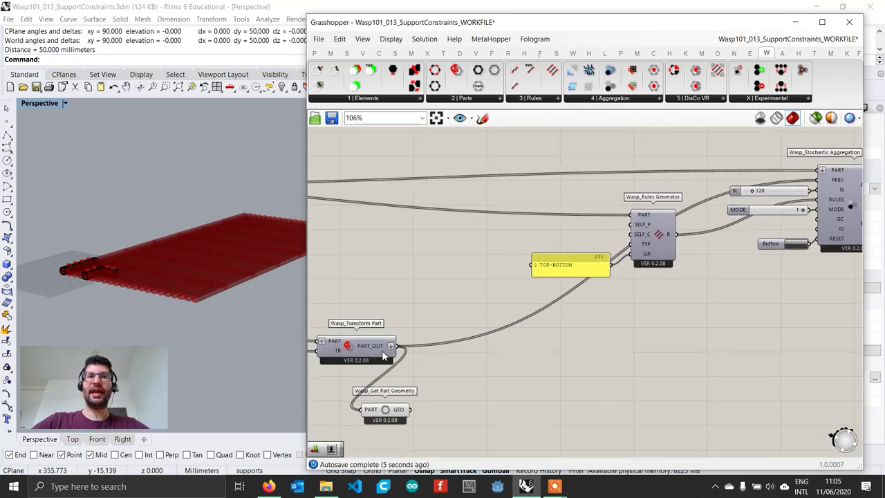
pyautogui.scroll(-2, 580, 350)
pyautogui.scroll(1, 517, 359)
pyautogui.doubleClick(517, 360)
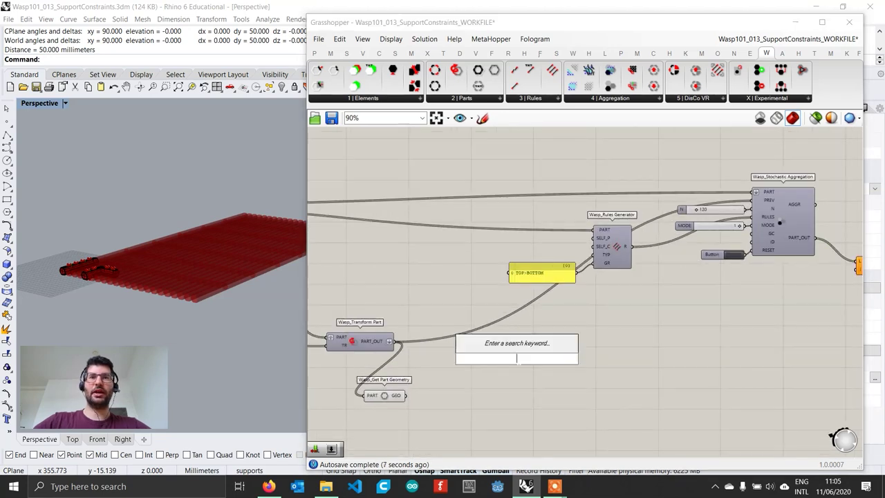
pyautogui.write('list length')
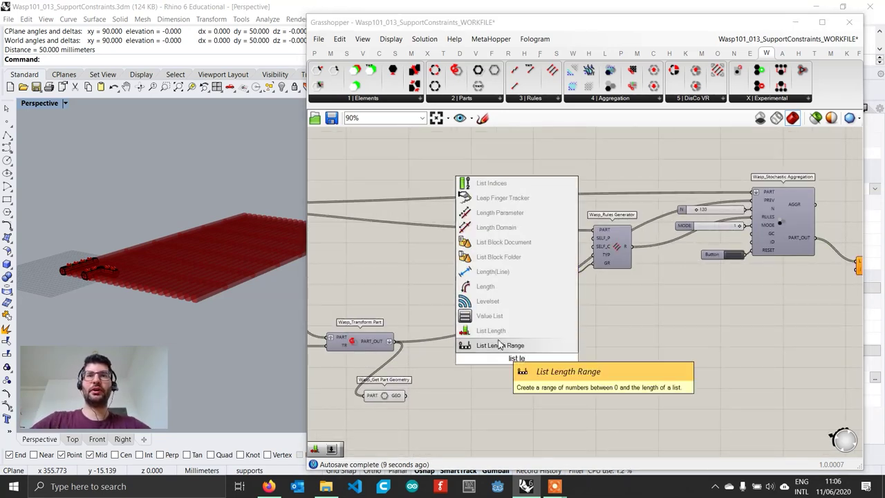
pyautogui.press('Return')
pyautogui.moveTo(391, 341); pyautogui.dragTo(462, 341, button='right')
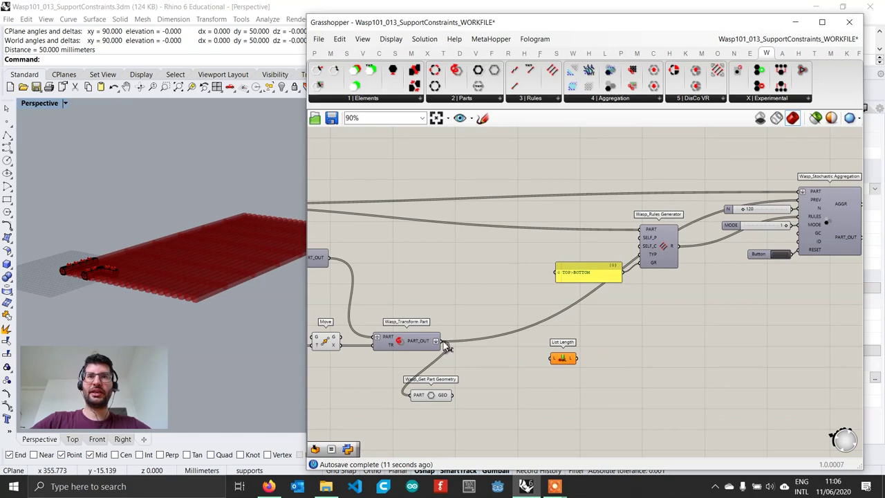
pyautogui.moveTo(447, 345); pyautogui.dragTo(707, 307)
pyautogui.scroll(-3, 557, 348)
pyautogui.scroll(4, 721, 309)
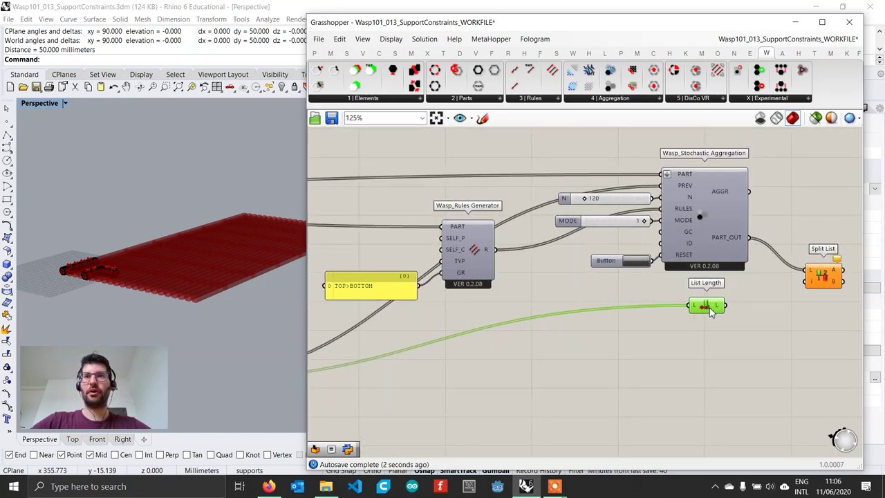
# - Connect the List Length output to the Split List's i input and tidy the Split List's position
pyautogui.moveTo(753, 316); pyautogui.dragTo(579, 330, button='right')
pyautogui.moveTo(552, 320); pyautogui.dragTo(637, 298)
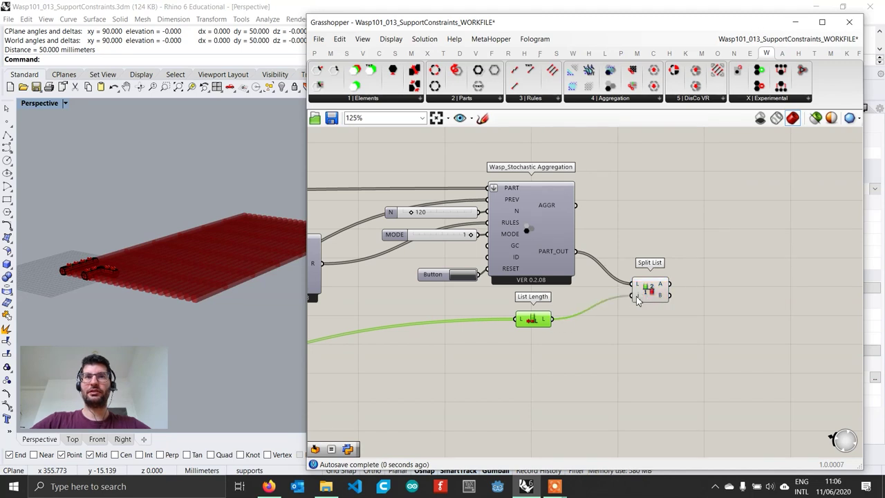
pyautogui.moveTo(649, 293); pyautogui.dragTo(517, 309, button='right')
pyautogui.moveTo(517, 309); pyautogui.dragTo(527, 296)
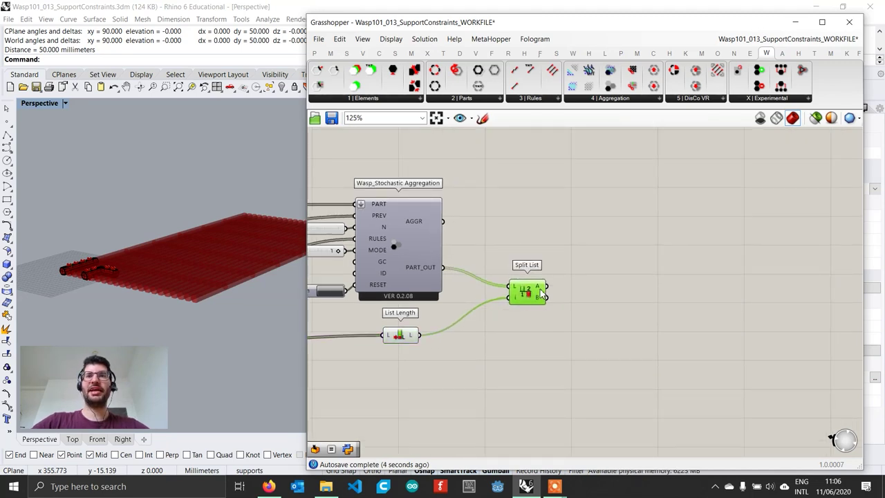
pyautogui.moveTo(539, 291)
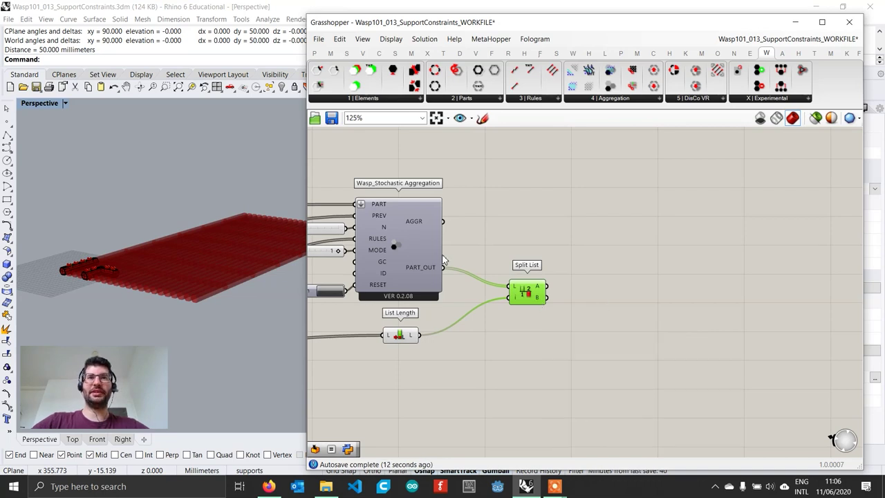
pyautogui.moveTo(531, 302); pyautogui.dragTo(524, 312)
pyautogui.click(569, 300)
# - Add a Wasp_Get Part Geometry component and connect the Split List's A output to its PART input
pyautogui.moveTo(569, 300); pyautogui.dragTo(519, 291, button='right')
pyautogui.moveTo(494, 70); pyautogui.dragTo(543, 256)
pyautogui.scroll(1, 520, 279)
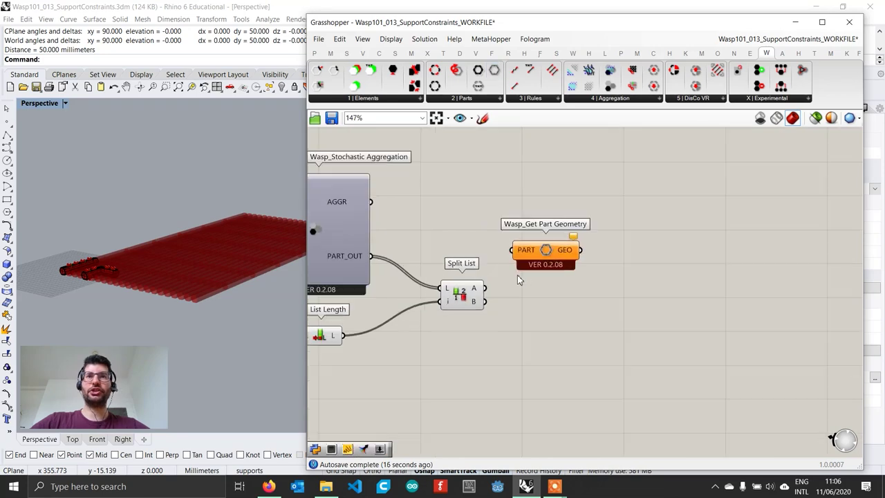
pyautogui.moveTo(491, 290); pyautogui.dragTo(594, 242)
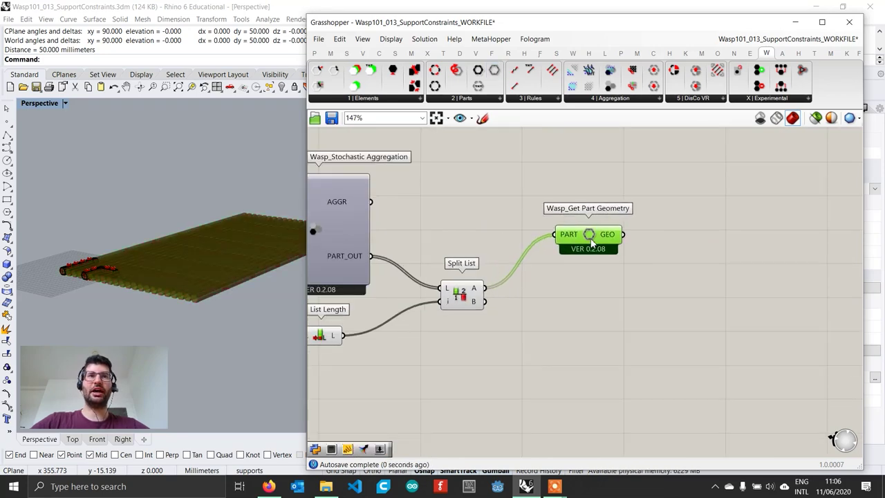
pyautogui.moveTo(624, 283); pyautogui.dragTo(574, 300, button='right')
pyautogui.moveTo(228, 256); pyautogui.dragTo(244, 226, button='right')
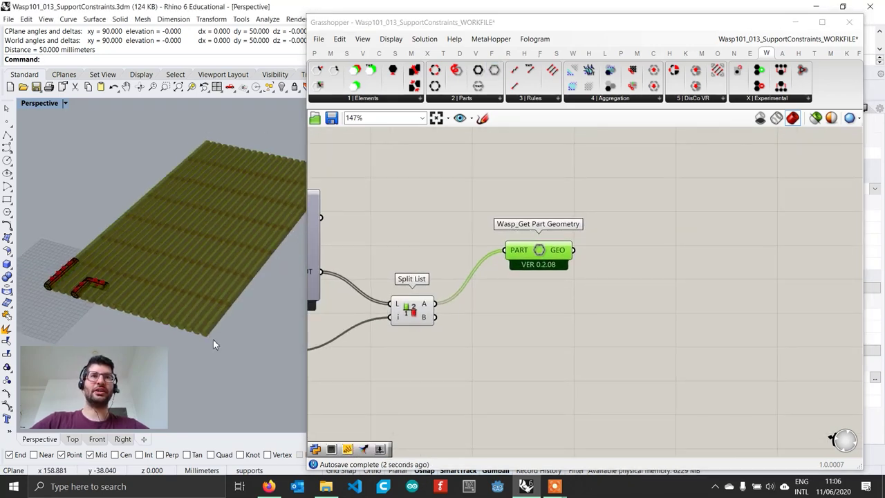
pyautogui.click(540, 295)
pyautogui.moveTo(547, 256); pyautogui.dragTo(551, 254)
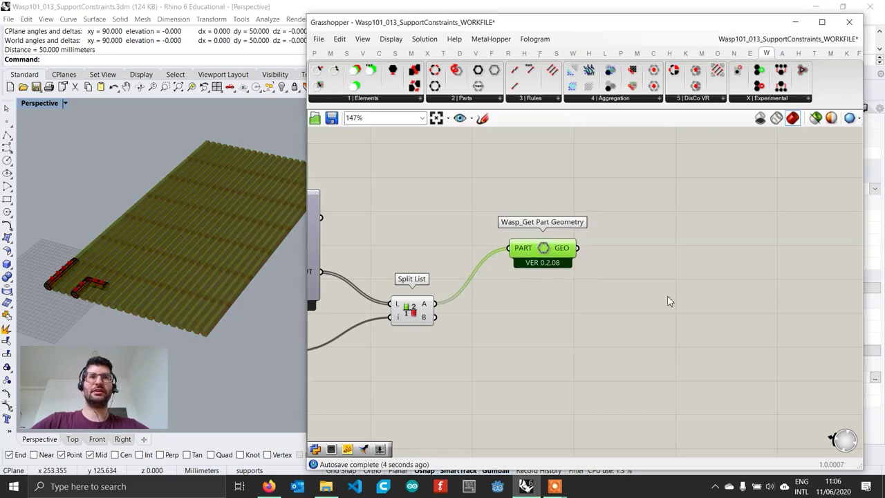
# - Add a Custom Preview component and connect the part geometry's GEO output to its G input
pyautogui.doubleClick(656, 267)
pyautogui.write('custom pre')
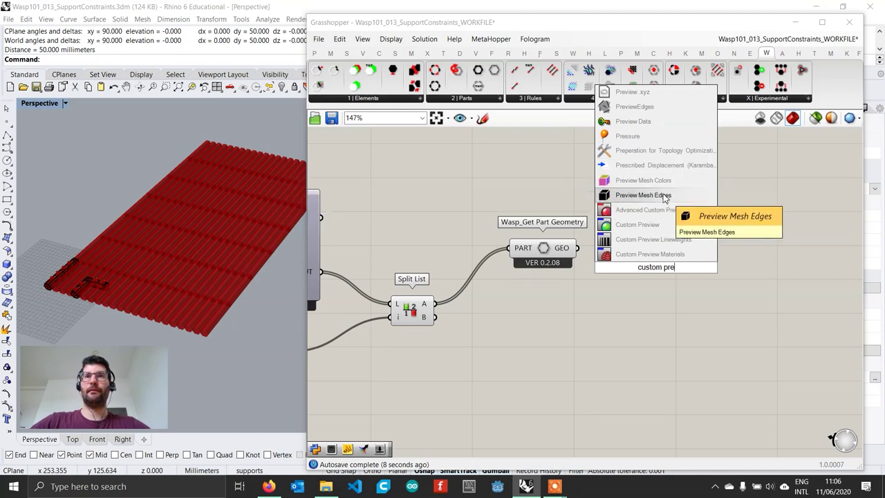
pyautogui.click(647, 224)
pyautogui.moveTo(576, 248); pyautogui.dragTo(675, 254)
# - Add a Colour Swatch and connect it to the Custom Preview's M input
pyautogui.doubleClick(614, 280)
pyautogui.write('swa')
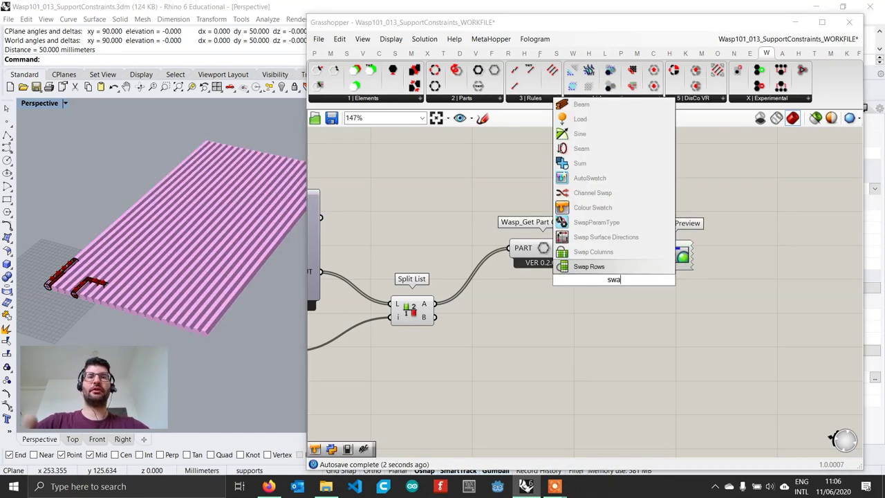
pyautogui.press('Up')
pyautogui.press('Up')
pyautogui.press('Up')
pyautogui.press('Up')
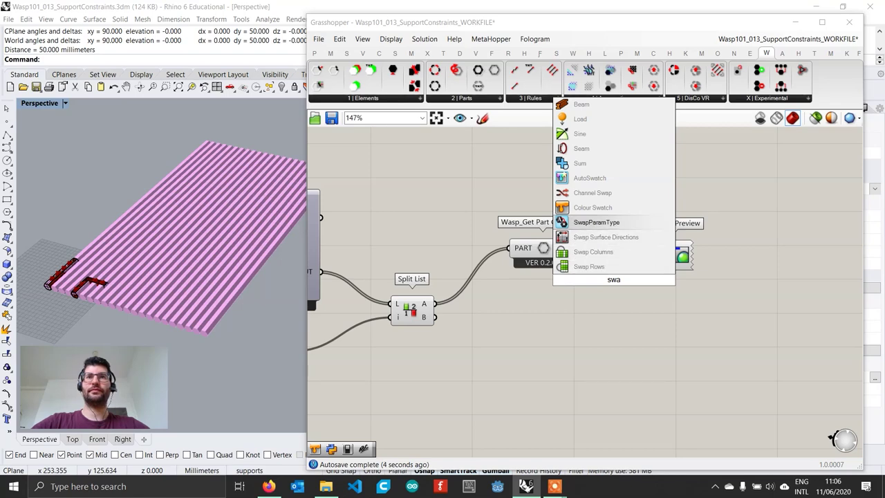
pyautogui.press('Return')
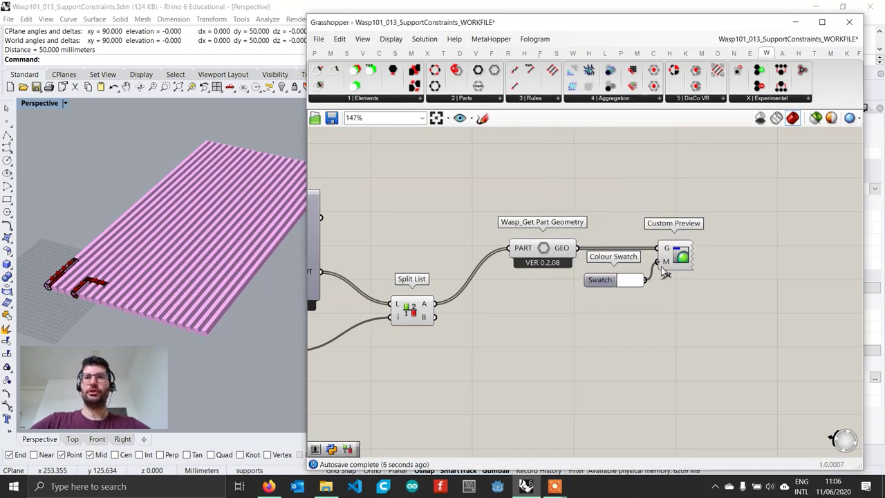
pyautogui.moveTo(664, 272); pyautogui.dragTo(660, 266)
# - Set the Colour Swatch to grey and move the swatch and Custom Preview farther from Wasp_Get Part Geometry
pyautogui.click(630, 279)
pyautogui.moveTo(664, 325); pyautogui.dragTo(751, 345)
pyautogui.click(756, 254)
pyautogui.moveTo(756, 254); pyautogui.dragTo(630, 252, button='right')
pyautogui.moveTo(640, 303); pyautogui.dragTo(460, 245)
pyautogui.click(613, 217)
# - Add a Wasp_Filter Parts by Name component and connect the Split List's B output to its PART input
pyautogui.moveTo(365, 344); pyautogui.dragTo(473, 306, button='right')
pyautogui.click(473, 306)
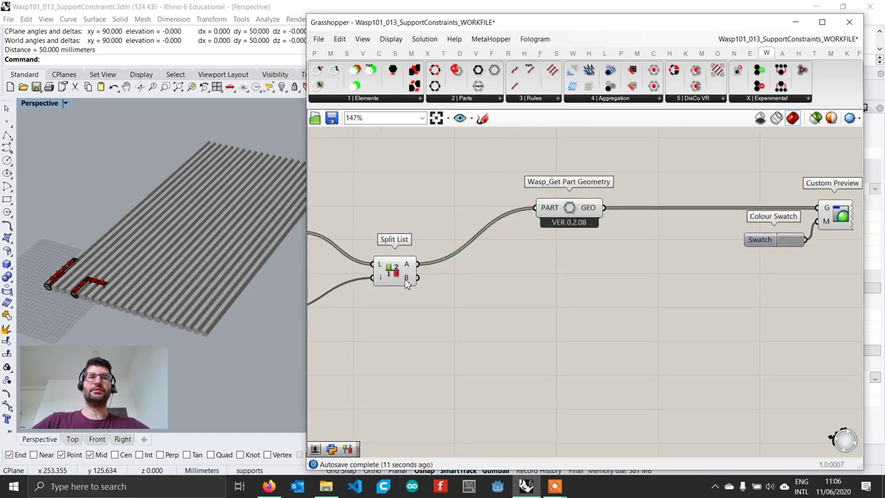
pyautogui.moveTo(414, 285)
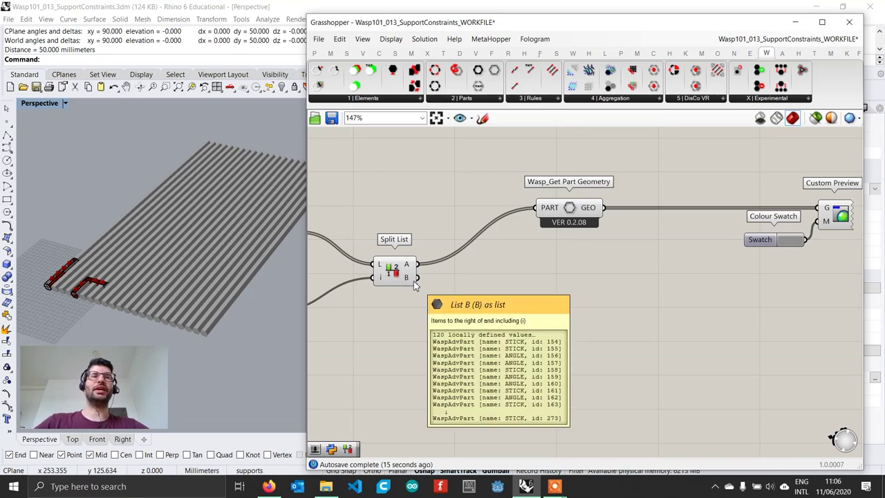
pyautogui.click(472, 102)
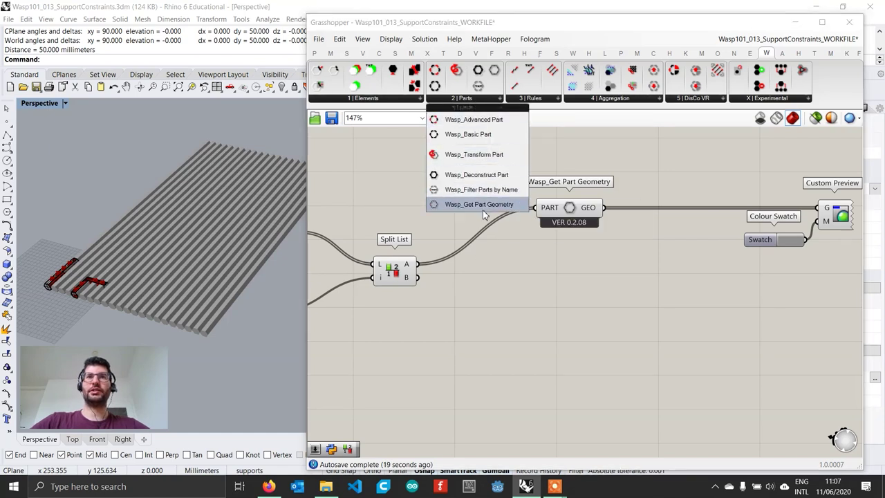
pyautogui.moveTo(486, 196); pyautogui.dragTo(502, 308)
pyautogui.moveTo(418, 277); pyautogui.dragTo(515, 324)
# - Create a panel containing STICK, connect it to the name filter's NAME input, and place it close beside the filter
pyautogui.doubleClick(449, 326)
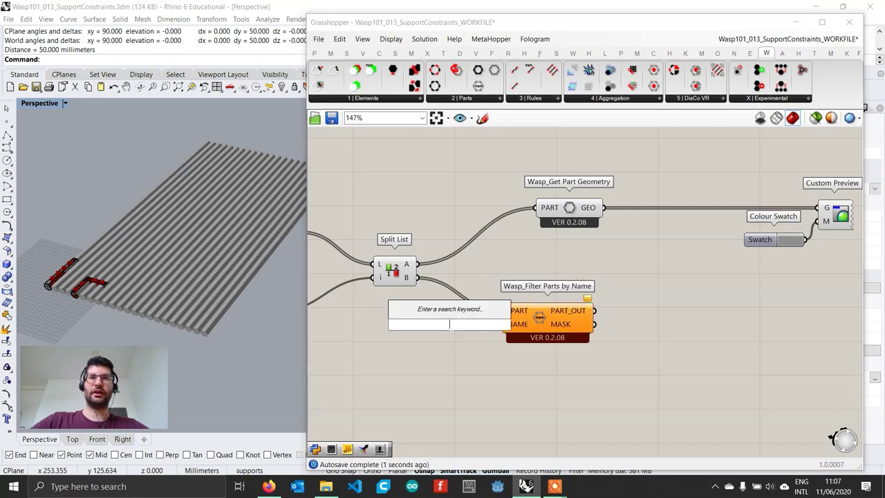
pyautogui.write('"STICK')
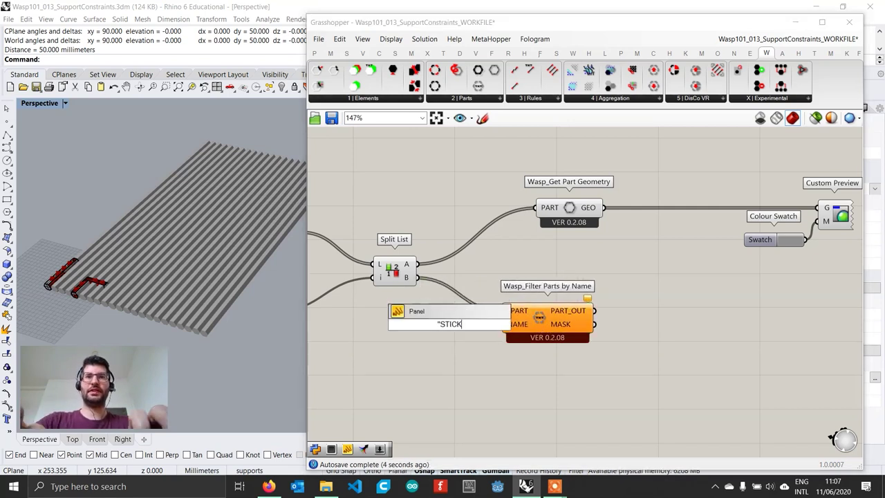
pyautogui.press('Return')
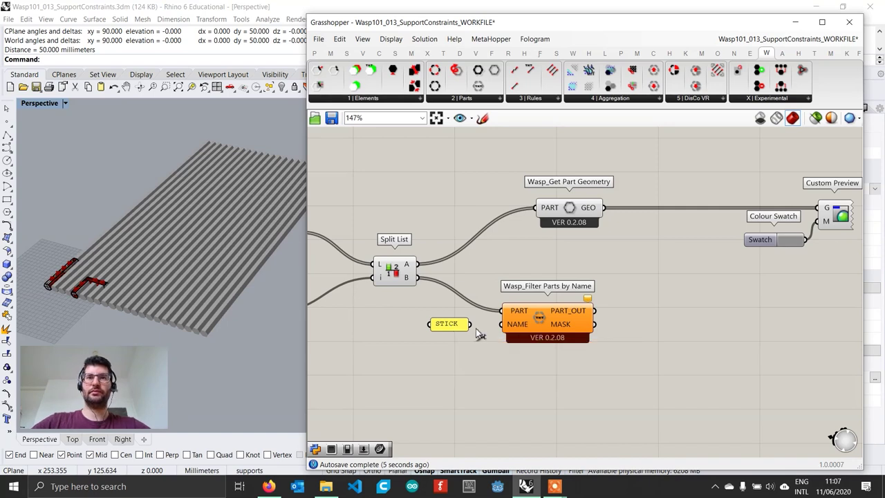
pyautogui.moveTo(470, 323); pyautogui.dragTo(502, 324)
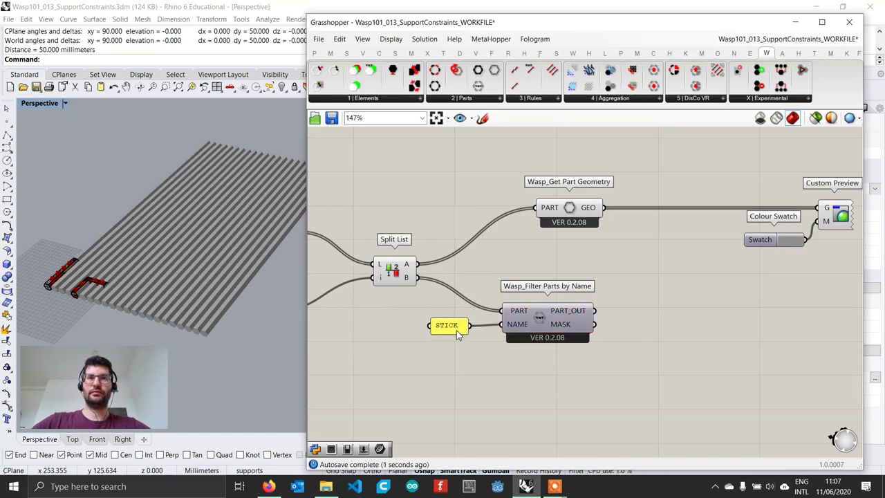
pyautogui.click(456, 333)
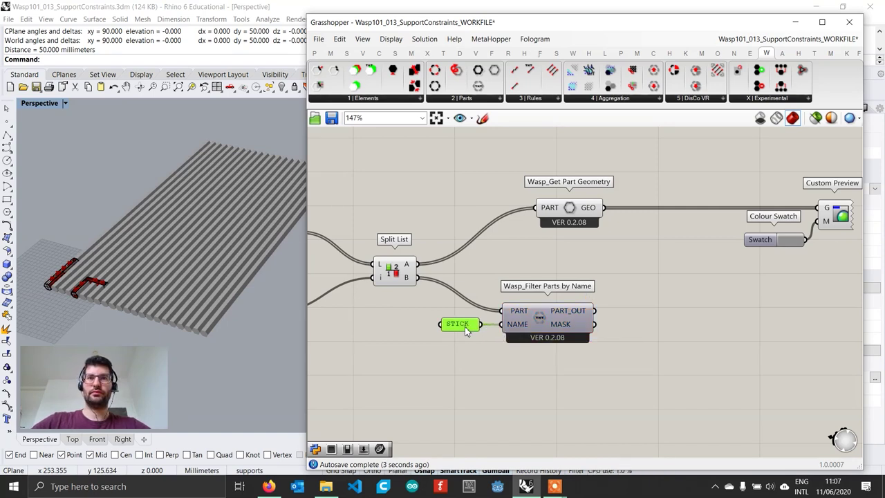
pyautogui.doubleClick(662, 329)
pyautogui.write('pat')
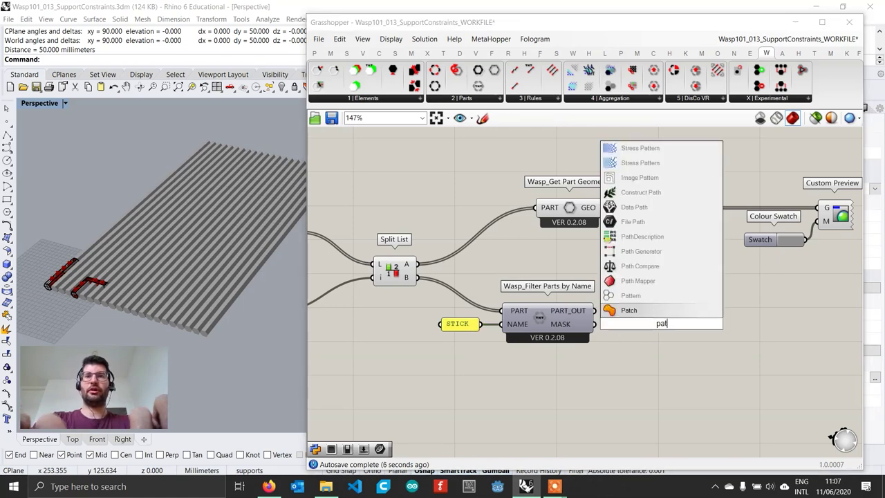
pyautogui.press('Escape')
# - Add a Wasp_Get Part Geometry component beside the name filter and connect the filter's PART_OUT to its PART input
pyautogui.click(465, 99)
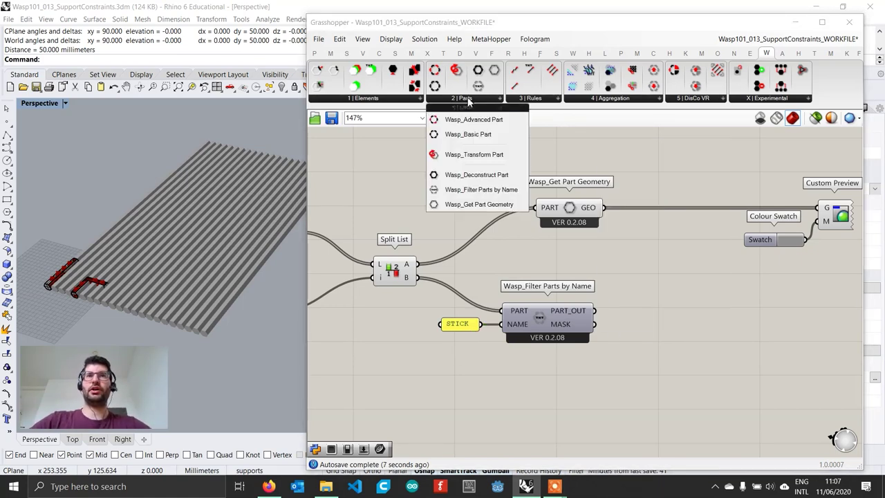
pyautogui.moveTo(486, 208); pyautogui.dragTo(651, 324)
pyautogui.moveTo(683, 339); pyautogui.dragTo(662, 317)
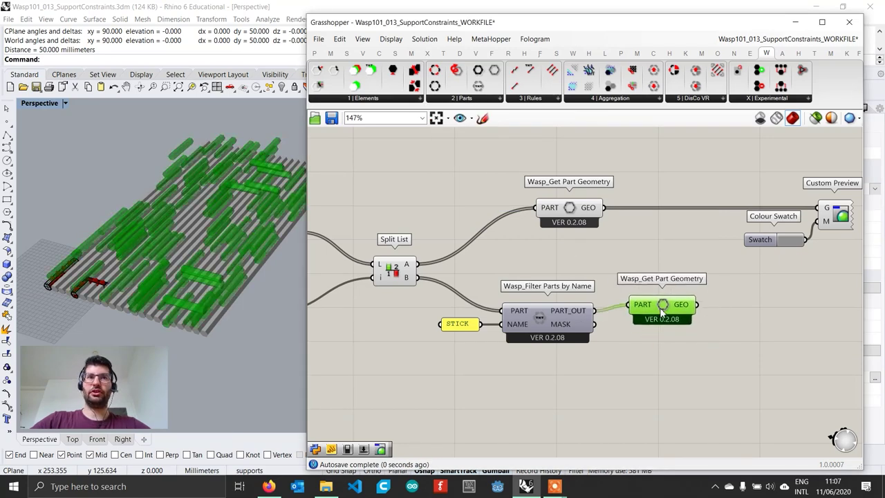
pyautogui.click(609, 366)
pyautogui.moveTo(166, 263); pyautogui.dragTo(201, 276, button='right')
pyautogui.moveTo(753, 334); pyautogui.dragTo(614, 315, button='right')
pyautogui.moveTo(520, 287); pyautogui.dragTo(527, 293)
# - Duplicate the Colour Swatch and Custom Preview below the originals and connect the filtered parts' GEO output to the copied preview's G input
pyautogui.moveTo(748, 263); pyautogui.dragTo(598, 164)
pyautogui.keyDown('alt'); pyautogui.moveTo(702, 208); pyautogui.dragTo(710, 308); pyautogui.keyUp('alt')
pyautogui.moveTo(599, 291); pyautogui.dragTo(684, 289)
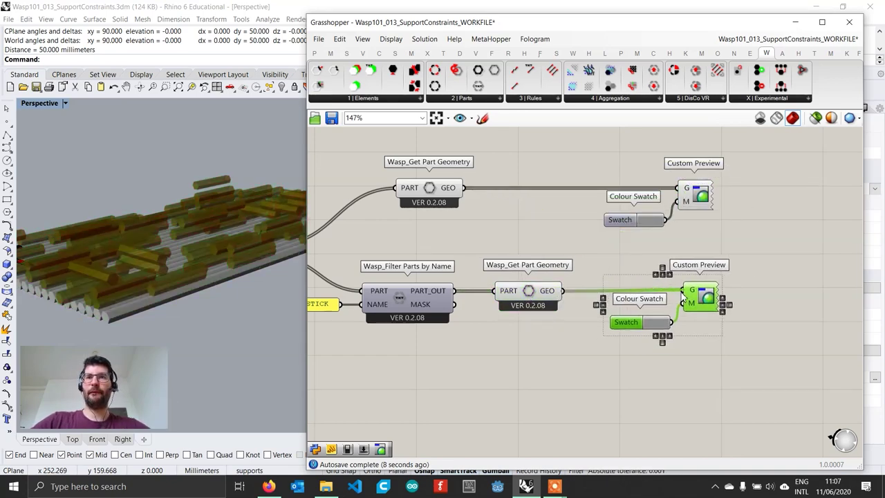
# - Set the copied Colour Swatch to green with hue 89°, saturation 100 and value 69
pyautogui.click(634, 334)
pyautogui.click(657, 322)
pyautogui.moveTo(660, 324); pyautogui.dragTo(631, 307)
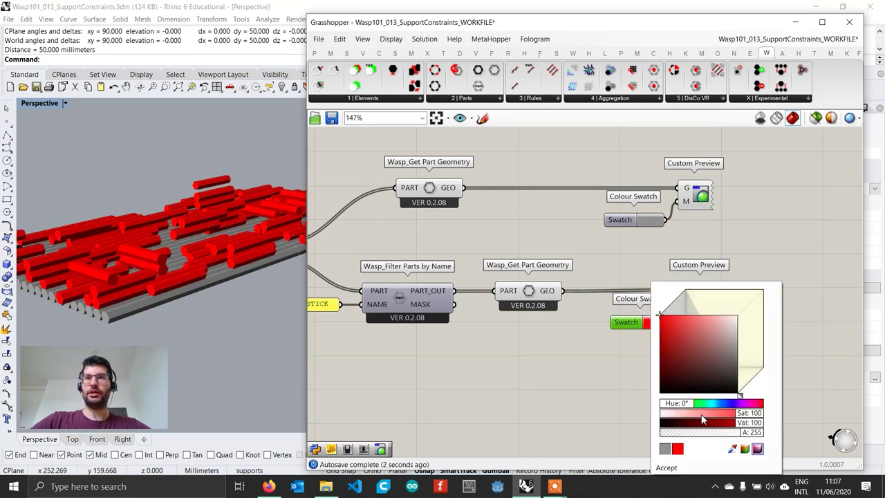
pyautogui.moveTo(678, 404); pyautogui.dragTo(688, 409)
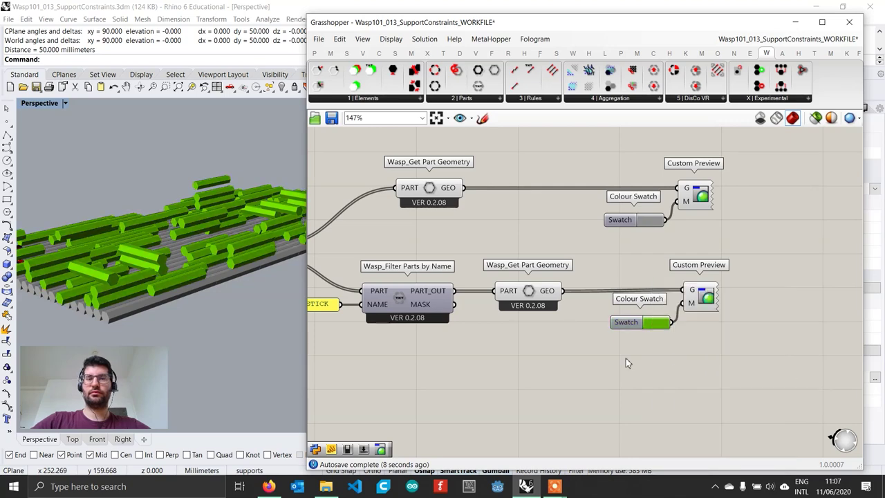
# - Duplicate the whole STICK branch, from name panel and filter to swatch and Custom Preview, directly below the original
pyautogui.scroll(-2, 625, 358)
pyautogui.moveTo(733, 375); pyautogui.dragTo(351, 286)
pyautogui.moveTo(439, 303); pyautogui.dragTo(487, 292, button='right')
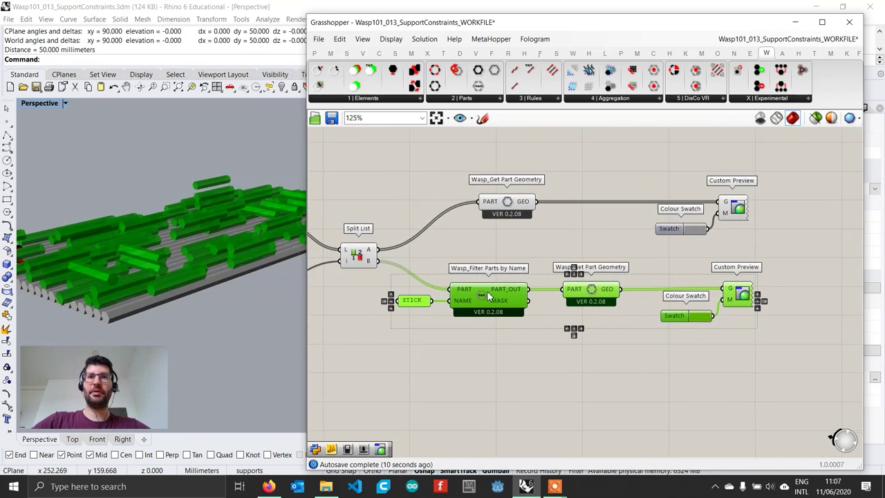
pyautogui.keyDown('alt'); pyautogui.moveTo(493, 295); pyautogui.dragTo(499, 372); pyautogui.keyUp('alt')
pyautogui.click(488, 351)
# - Change the duplicated name panel's text to ANGLE
pyautogui.scroll(2, 423, 407)
pyautogui.doubleClick(415, 362)
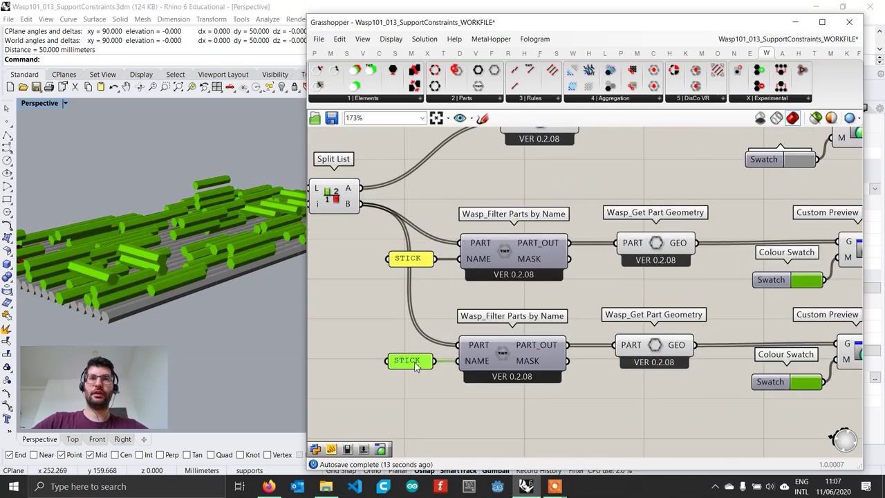
pyautogui.write('A')
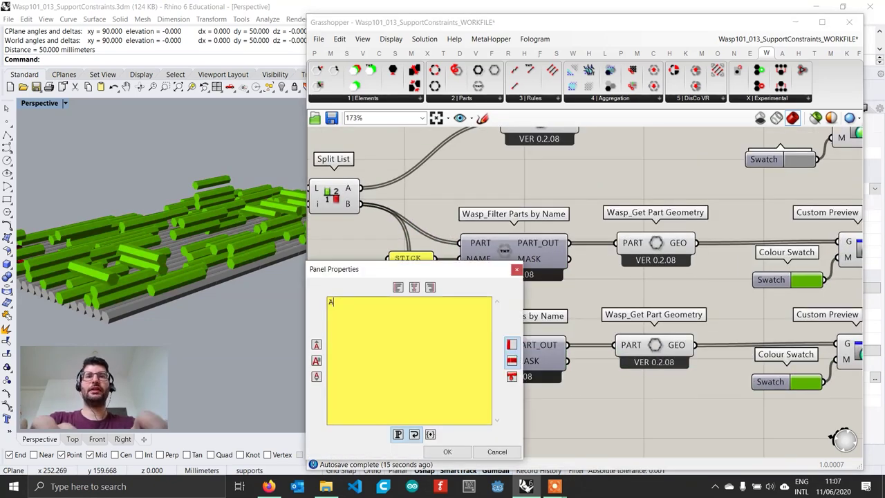
pyautogui.write('NGLE')
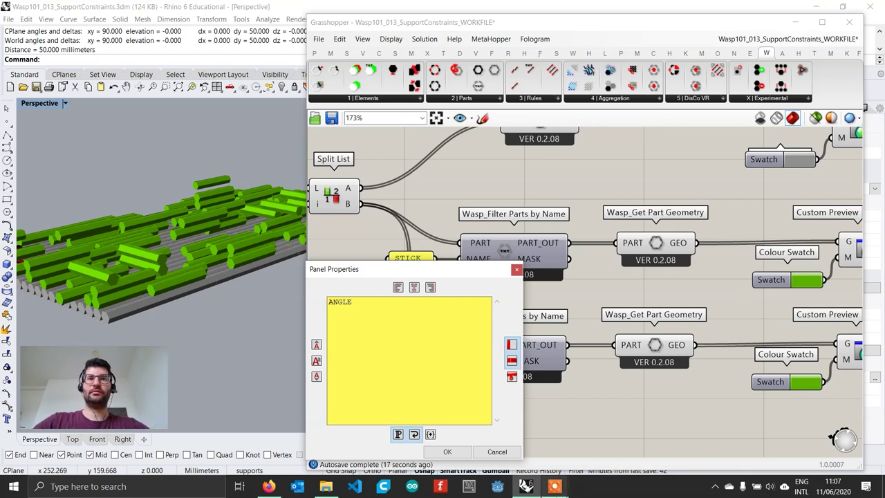
pyautogui.click(448, 451)
# - Set the ANGLE branch's Colour Swatch to yellow
pyautogui.moveTo(758, 333); pyautogui.dragTo(612, 318, button='right')
pyautogui.click(663, 369)
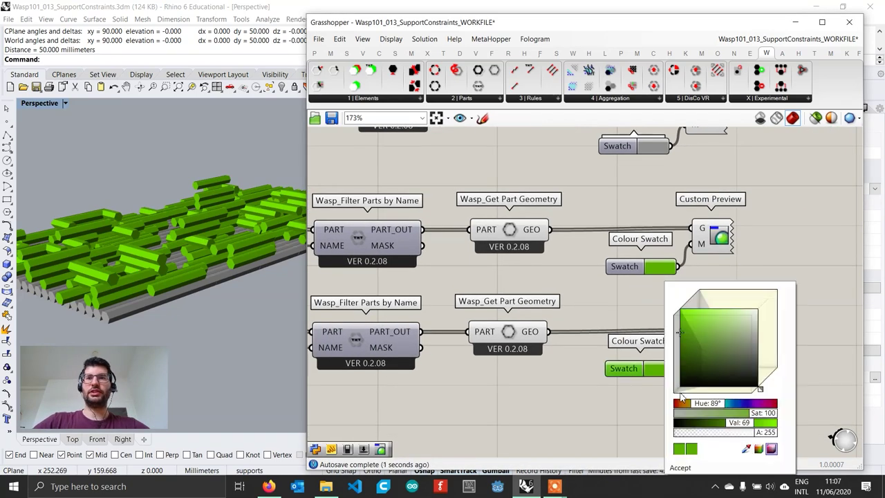
pyautogui.moveTo(741, 423); pyautogui.dragTo(715, 407)
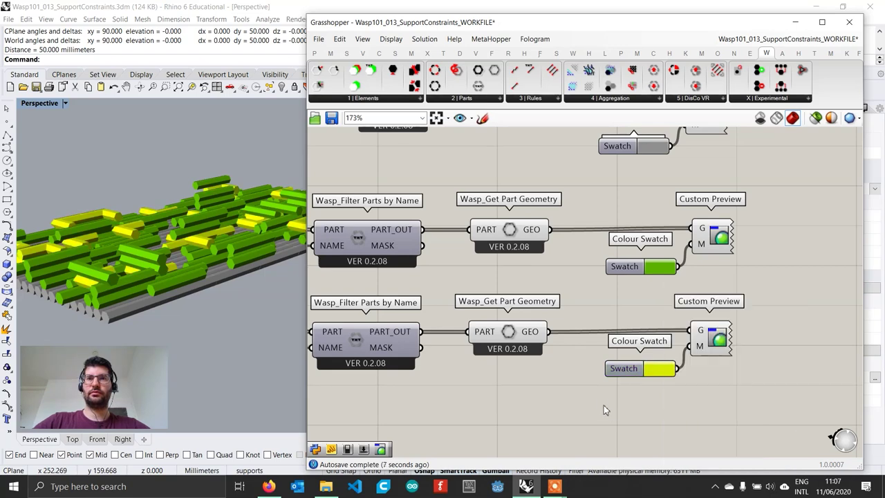
# - Turn off the preview of all components except the Custom Previews
pyautogui.scroll(-3, 608, 389)
pyautogui.scroll(-8, 574, 388)
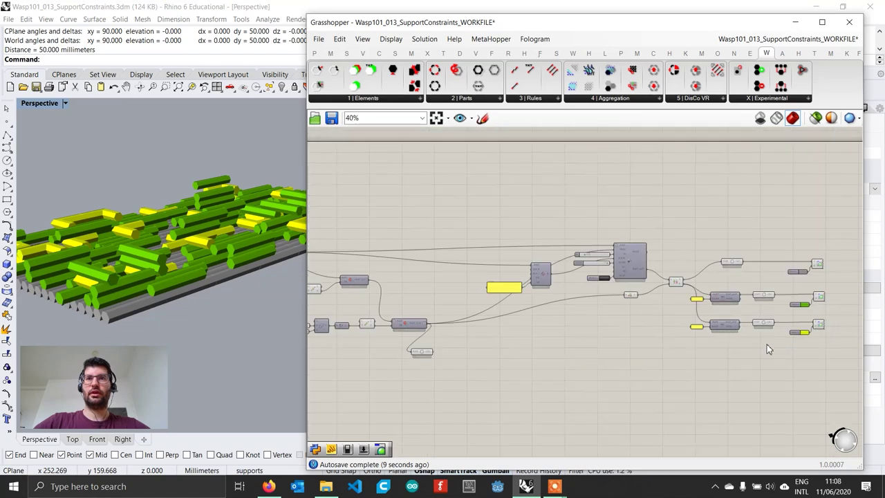
pyautogui.scroll(-2, 753, 332)
pyautogui.moveTo(764, 420); pyautogui.dragTo(390, 196)
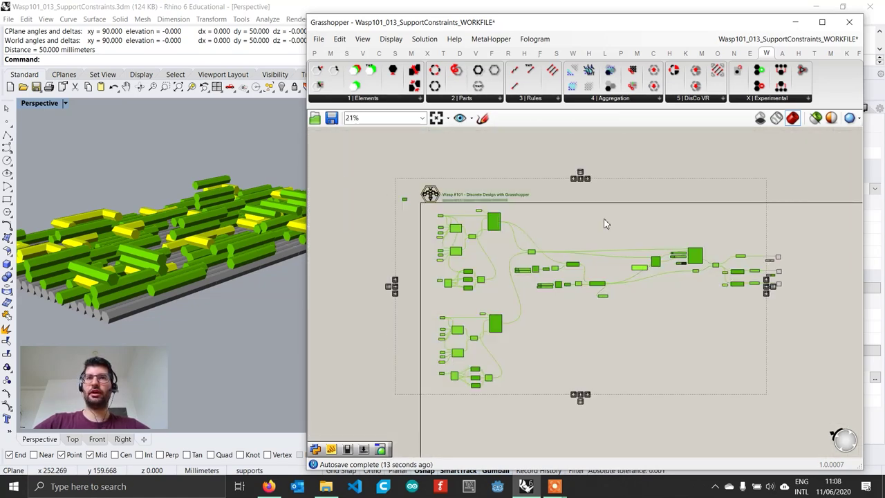
pyautogui.rightClick(604, 219)
pyautogui.click(631, 238)
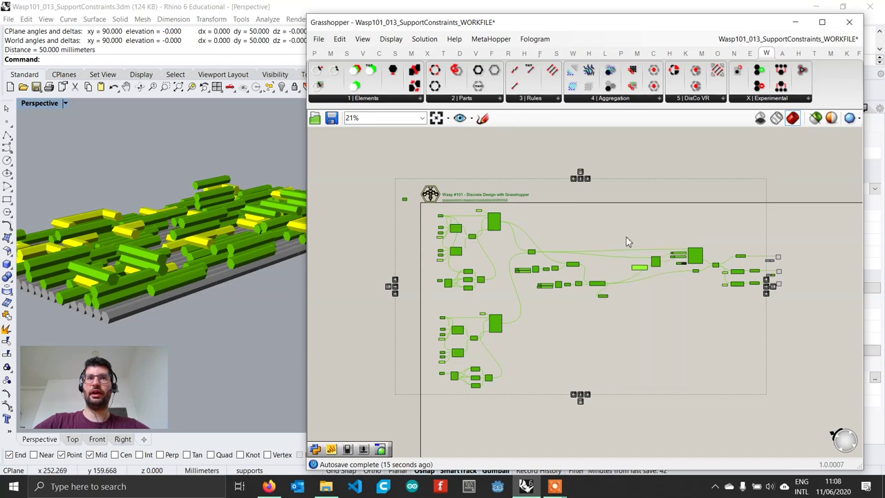
pyautogui.click(726, 332)
pyautogui.scroll(6, 726, 333)
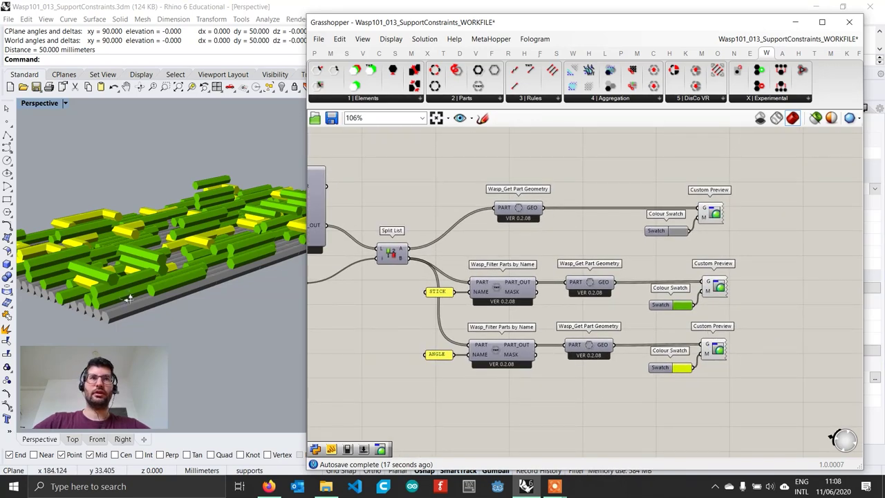
# - Narrow the Grasshopper window and examine the coloured stick and angle parts of the aggregation up close and as a whole
pyautogui.moveTo(128, 298); pyautogui.dragTo(251, 240, button='right')
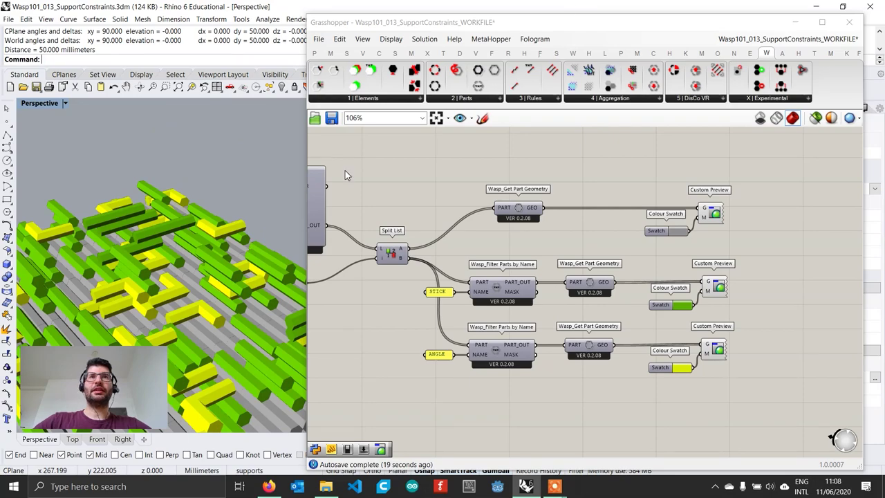
pyautogui.moveTo(307, 163); pyautogui.dragTo(488, 166)
pyautogui.scroll(3, 404, 239)
pyautogui.keyDown('shift'); pyautogui.moveTo(309, 269); pyautogui.dragTo(332, 266, button='right'); pyautogui.keyUp('shift')
pyautogui.scroll(-5, 296, 248)
pyautogui.scroll(5, 314, 244)
pyautogui.scroll(3, 347, 229)
pyautogui.scroll(-6, 245, 310)
pyautogui.scroll(-5, 233, 243)
pyautogui.scroll(-4, 297, 223)
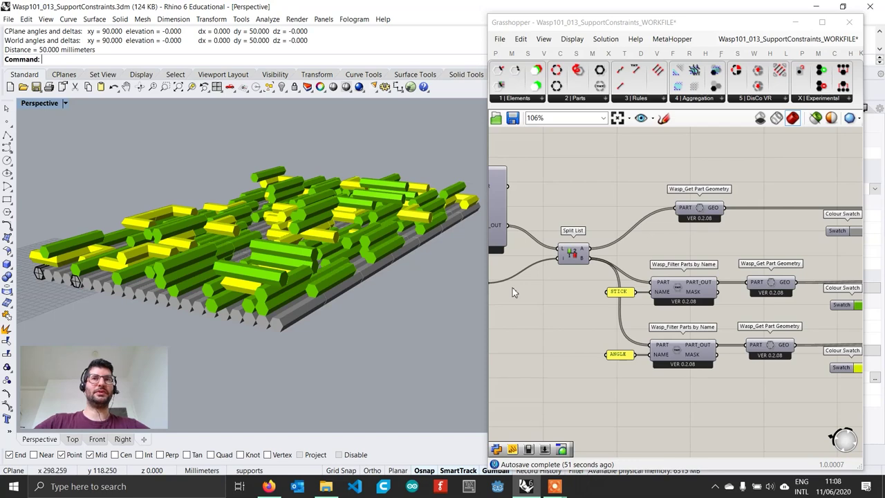
# - Set the Wasp_Stochastic Aggregation's N slider to 326 and inspect the larger aggregation
pyautogui.scroll(-3, 593, 297)
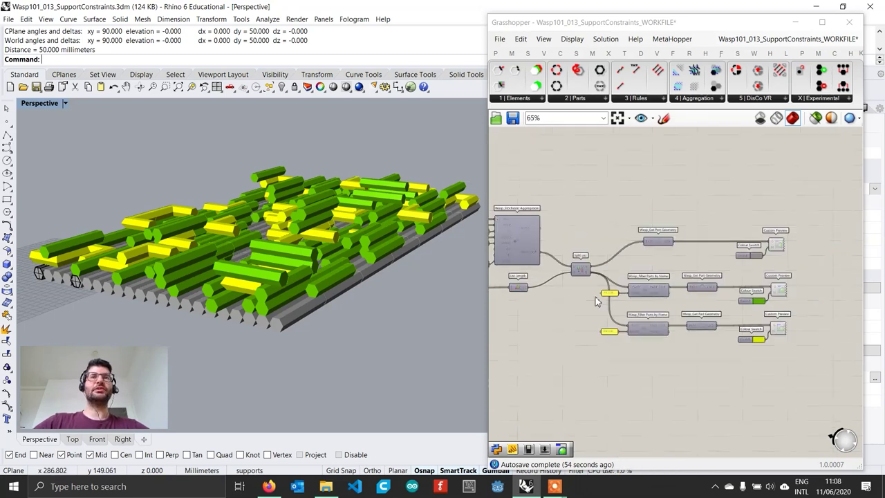
pyautogui.moveTo(597, 300); pyautogui.dragTo(758, 324, button='right')
pyautogui.scroll(4, 648, 267)
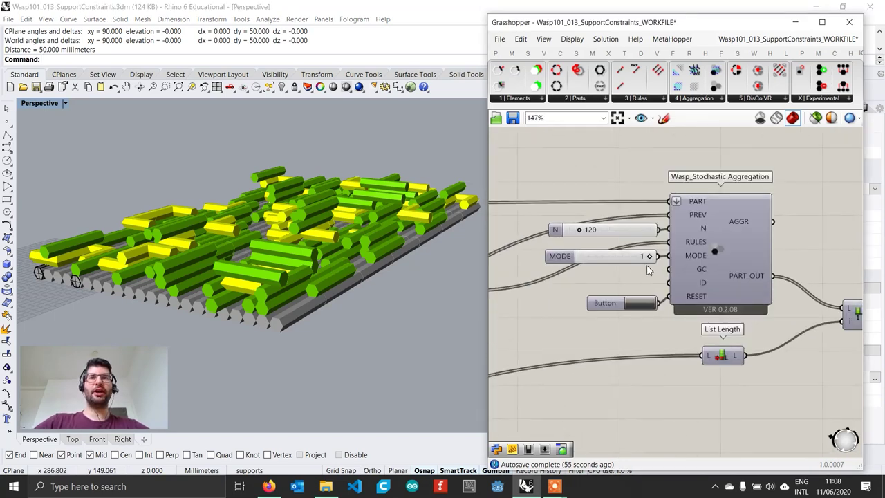
pyautogui.click(629, 234)
pyautogui.moveTo(346, 237); pyautogui.dragTo(330, 269, button='right')
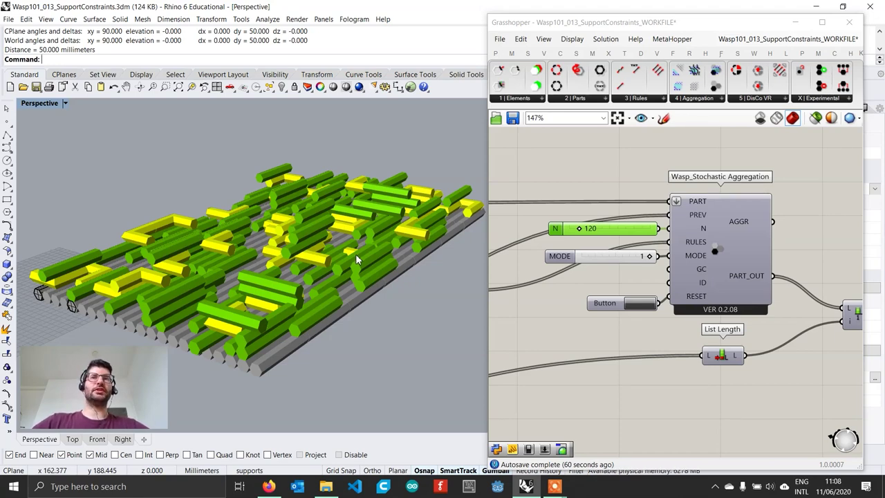
pyautogui.scroll(1, 602, 233)
pyautogui.scroll(1, 575, 231)
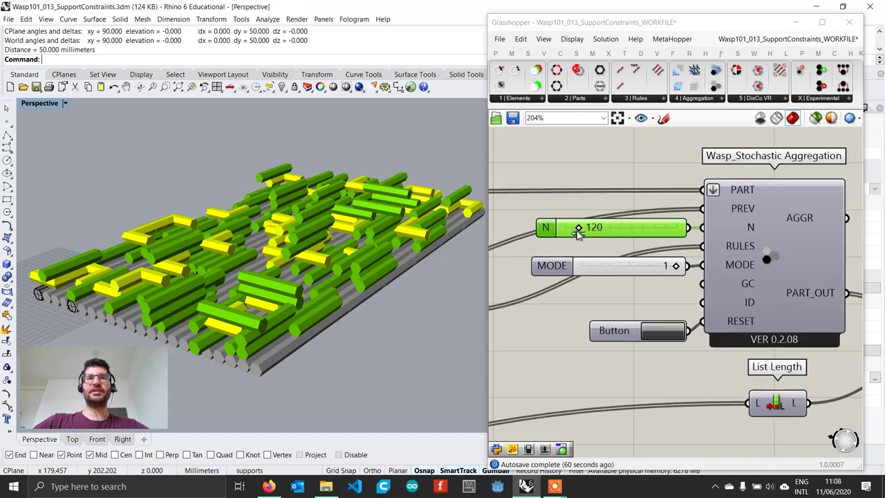
pyautogui.moveTo(575, 231); pyautogui.dragTo(606, 235)
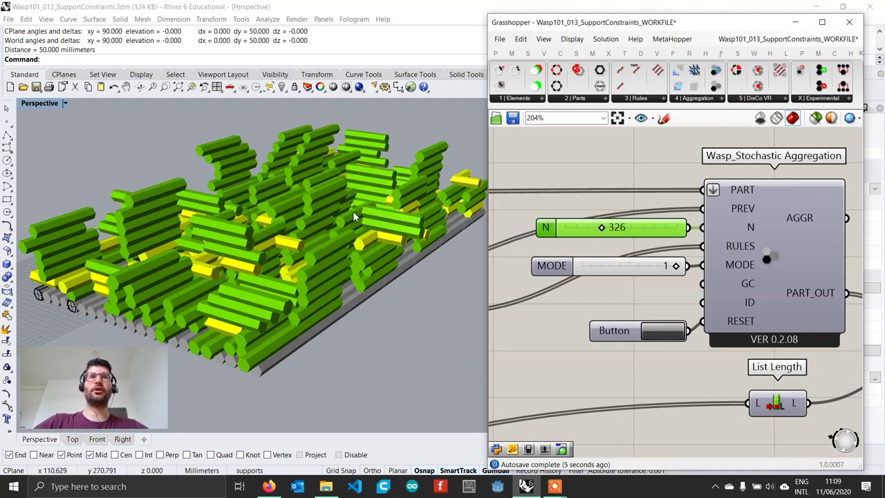
pyautogui.moveTo(355, 217); pyautogui.dragTo(262, 207, button='right')
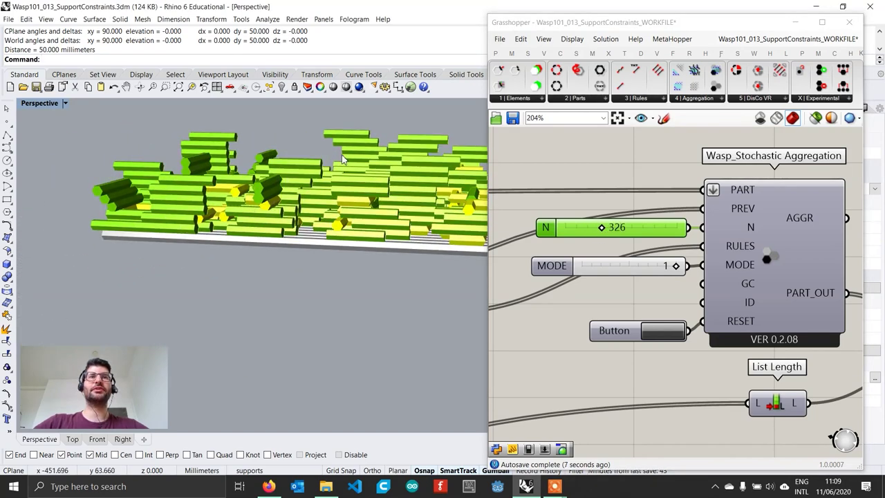
pyautogui.moveTo(342, 156); pyautogui.dragTo(319, 218, button='right')
pyautogui.scroll(5, 306, 172)
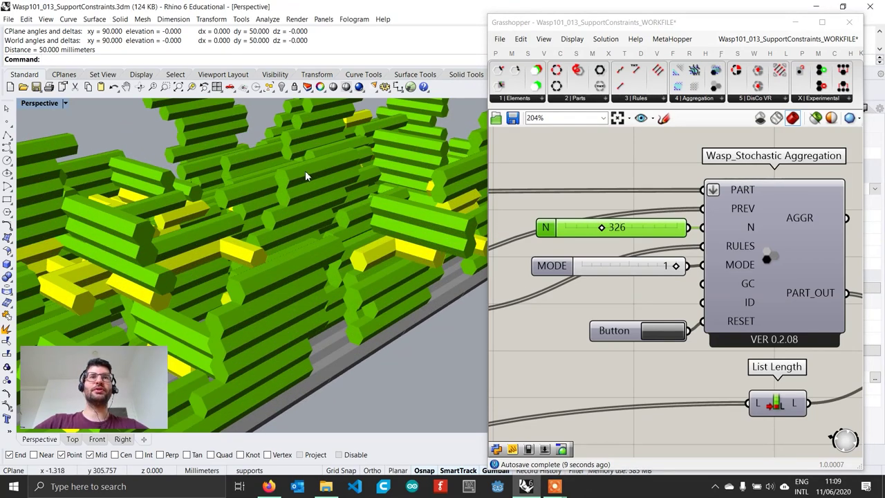
pyautogui.scroll(-5, 312, 200)
# - Add a Boolean Toggle set to False and connect it to the Wasp_Rules Generator's SELF_P input
pyautogui.scroll(-4, 648, 319)
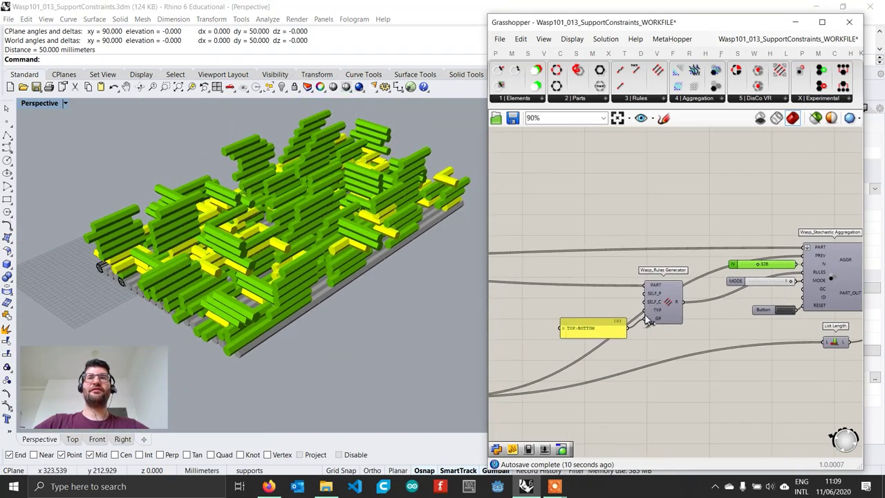
pyautogui.scroll(3, 648, 319)
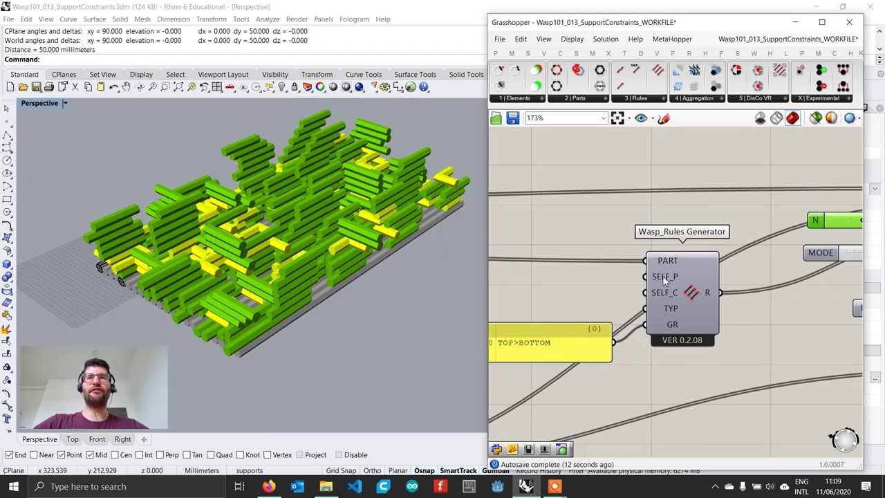
pyautogui.doubleClick(563, 284)
pyautogui.write('roog')
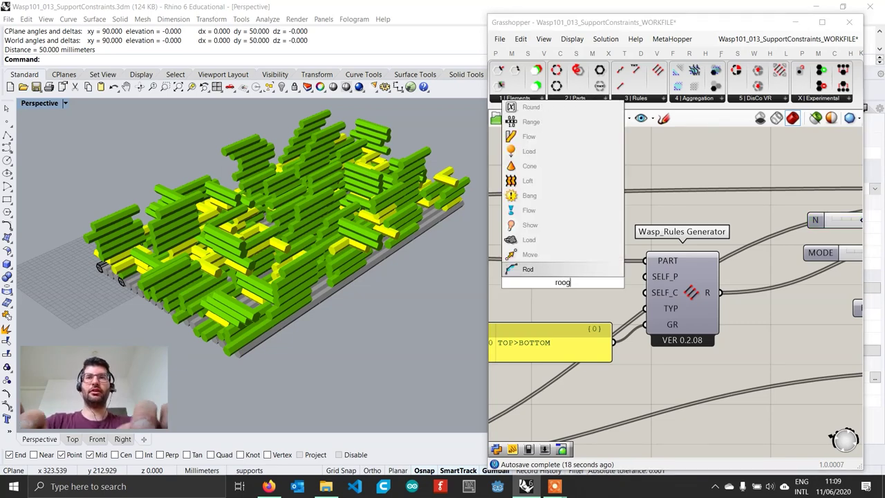
pyautogui.press('BackSpace')
pyautogui.press('BackSpace')
pyautogui.press('BackSpace')
pyautogui.press('BackSpace')
pyautogui.write('toggle')
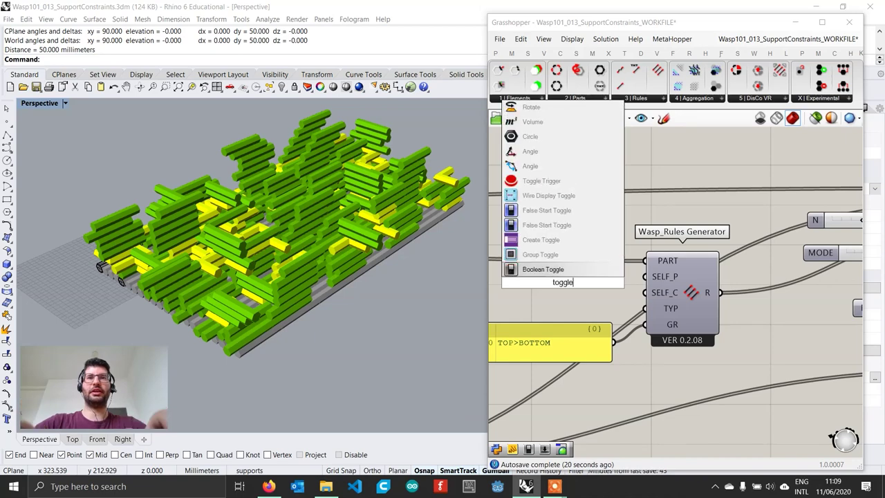
pyautogui.press('Return')
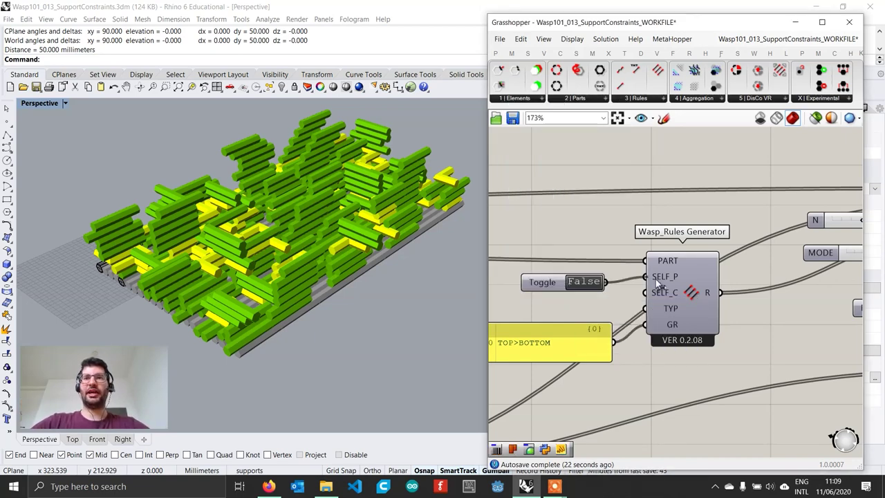
pyautogui.moveTo(559, 282); pyautogui.dragTo(579, 278)
# - Set the Wasp_Stochastic Aggregation's N slider to 0 and reset the aggregation
pyautogui.scroll(-1, 830, 297)
pyautogui.moveTo(840, 291); pyautogui.dragTo(605, 299, button='right')
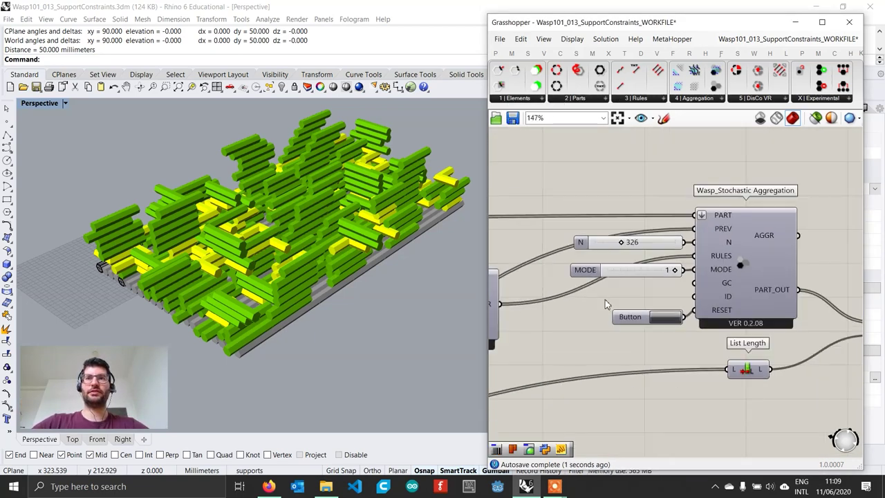
pyautogui.scroll(2, 626, 248)
pyautogui.moveTo(624, 244); pyautogui.dragTo(578, 240)
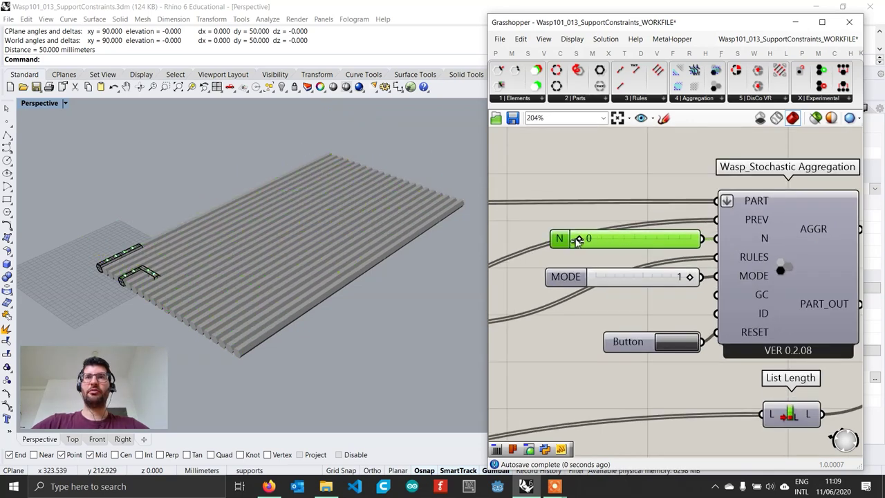
pyautogui.click(668, 338)
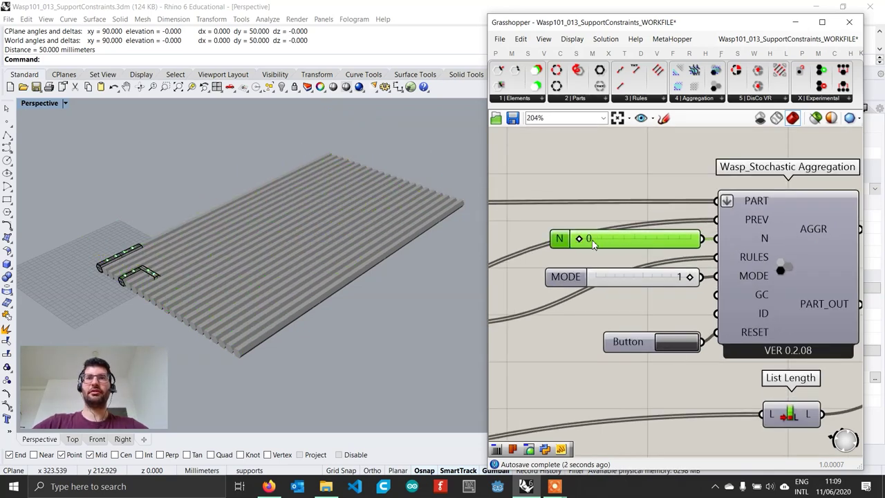
# - Set the Wasp_Stochastic Aggregation's N slider to 367
pyautogui.scroll(2, 593, 244)
pyautogui.moveTo(578, 241); pyautogui.dragTo(637, 250)
pyautogui.scroll(-3, 714, 251)
pyautogui.moveTo(782, 263); pyautogui.dragTo(738, 262, button='right')
# - Examine how stick and angle parts alternate in the regenerated aggregation, both overall and up close
pyautogui.moveTo(352, 249); pyautogui.dragTo(323, 257, button='right')
pyautogui.scroll(5, 317, 201)
pyautogui.scroll(-4, 318, 281)
pyautogui.scroll(3, 263, 270)
pyautogui.scroll(-4, 355, 317)
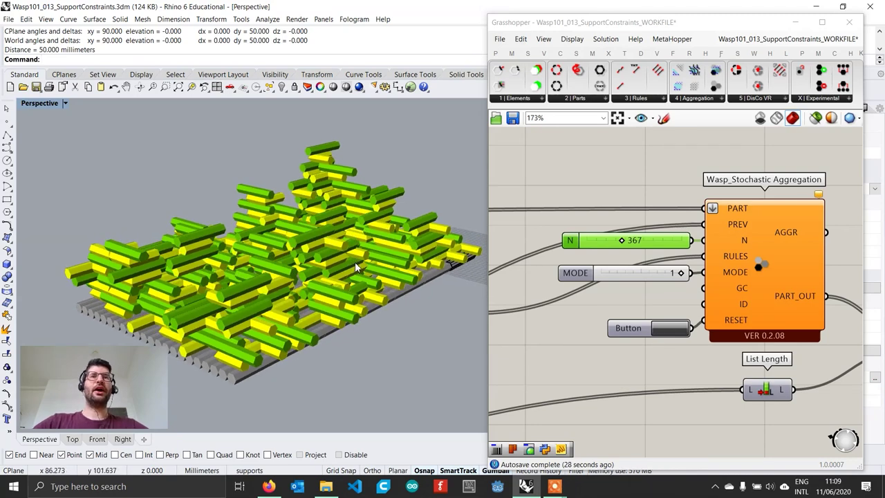
pyautogui.moveTo(345, 226); pyautogui.dragTo(299, 218, button='right')
pyautogui.scroll(3, 312, 260)
pyautogui.scroll(3, 299, 219)
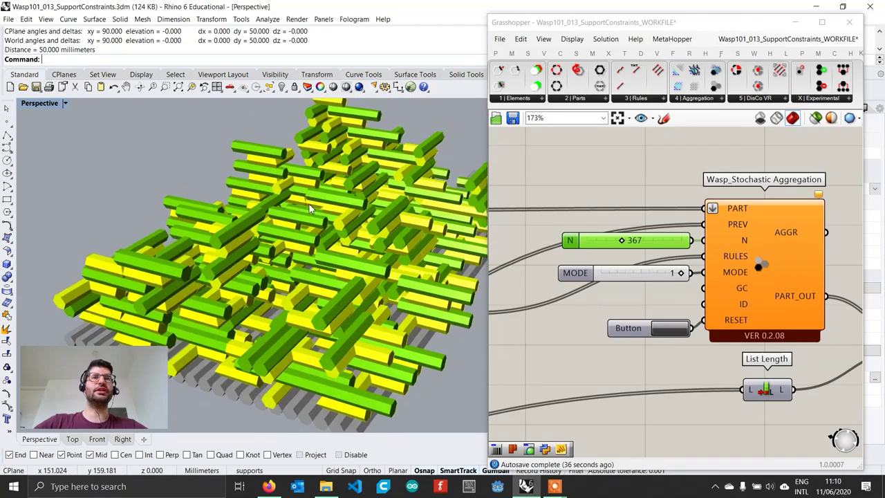
# - Collapse the Grasshopper window to reveal the whole aggregation and set the Perspective viewport's display mode to Arctic
pyautogui.moveTo(298, 255); pyautogui.dragTo(296, 206, button='right')
pyautogui.scroll(-4, 297, 233)
pyautogui.moveTo(341, 257); pyautogui.dragTo(304, 240, button='right')
pyautogui.scroll(3, 304, 239)
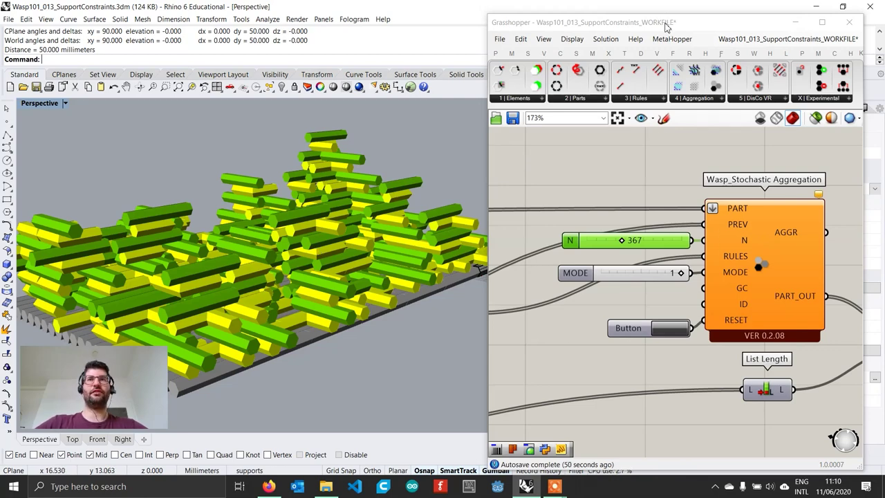
pyautogui.doubleClick(666, 27)
pyautogui.keyDown('shift'); pyautogui.moveTo(576, 233); pyautogui.dragTo(433, 216, button='right'); pyautogui.keyUp('shift')
pyautogui.click(36, 104)
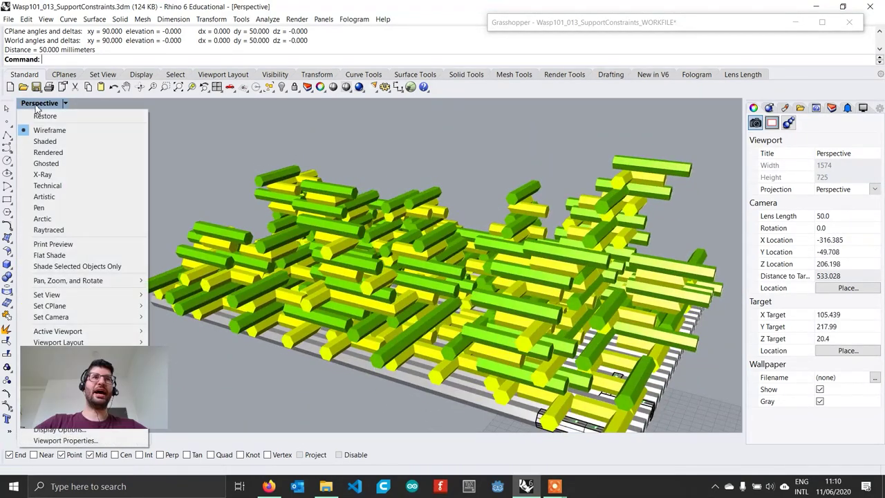
pyautogui.click(52, 219)
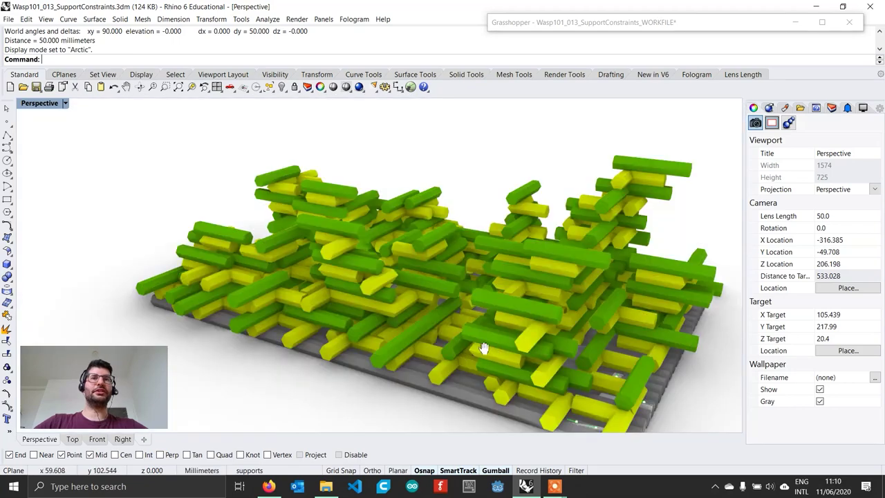
# - Inspect the stacked stick and angle parts in the Arctic view from the opposite side and from higher and lower angles
pyautogui.moveTo(401, 358); pyautogui.dragTo(405, 289, button='right')
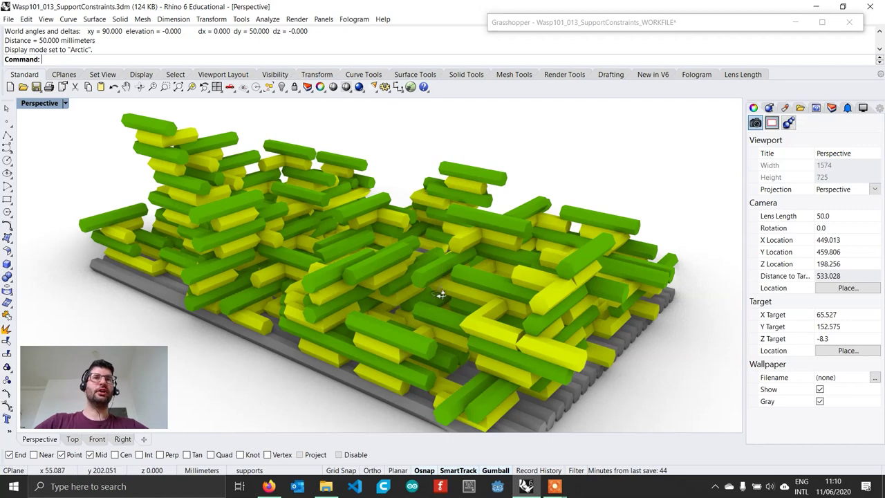
pyautogui.moveTo(441, 294); pyautogui.dragTo(470, 253, button='right')
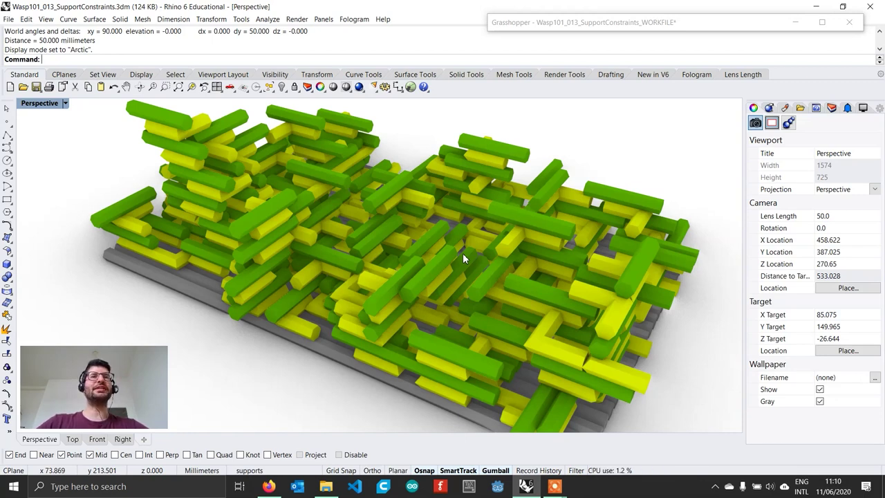
pyautogui.moveTo(558, 245); pyautogui.dragTo(524, 263, button='right')
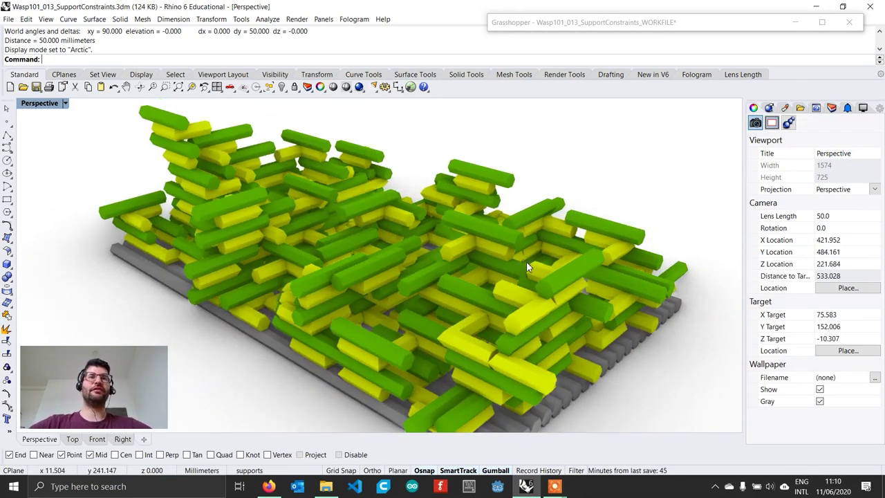